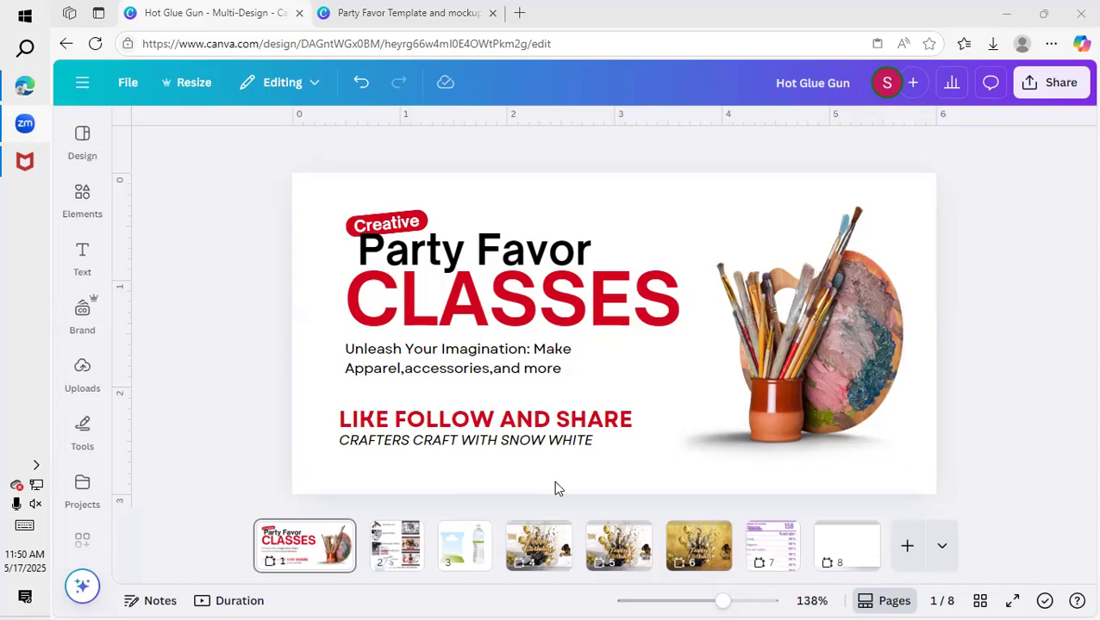
Review the party favor supplies on page 2, the blank mockups on page 3, and the birthday bag designs on pages 4 to 6.
left_click(402, 534)
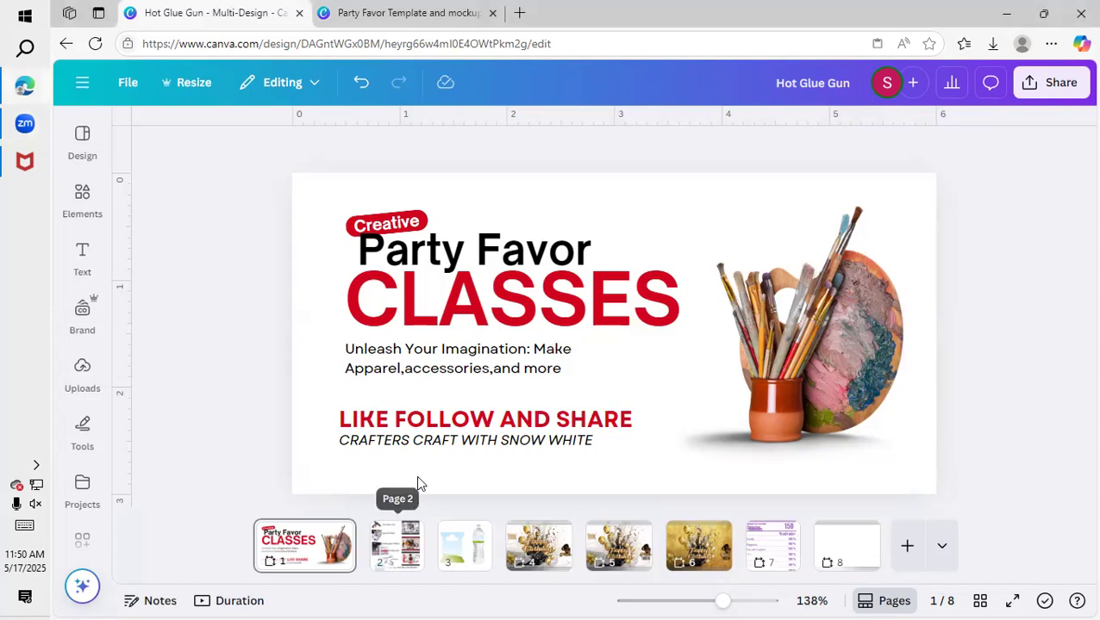
left_click(135, 317)
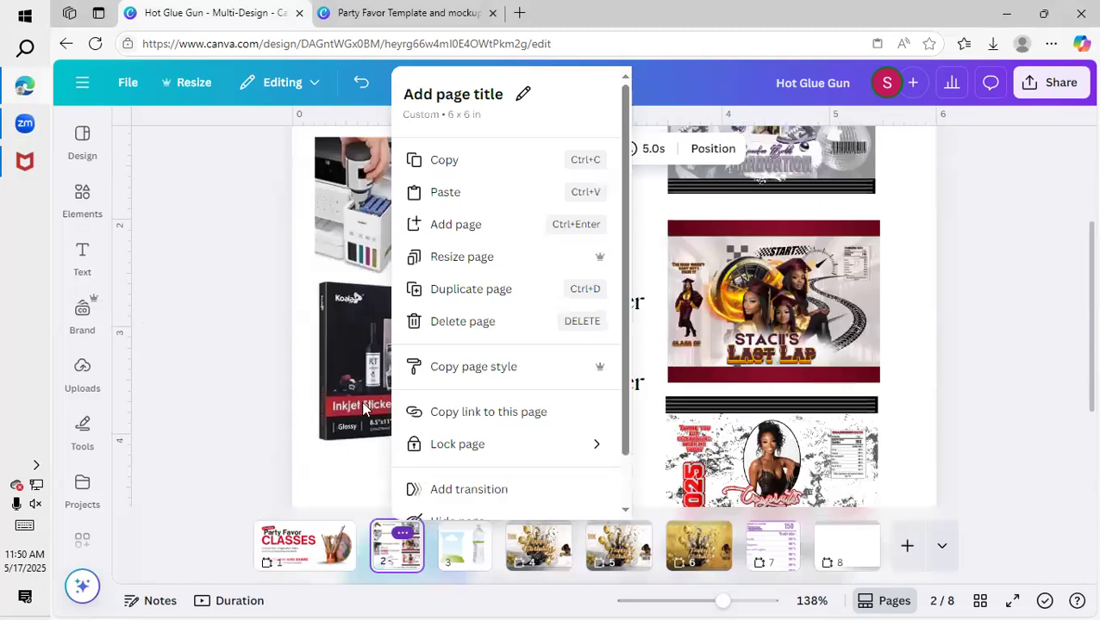
left_click_drag(722, 601, 702, 601)
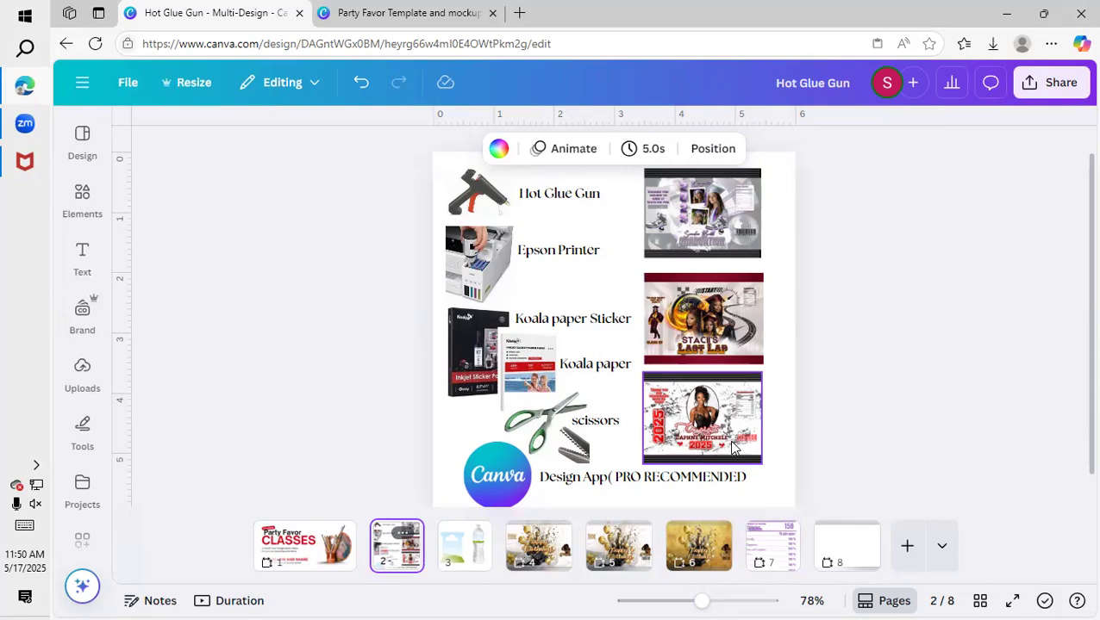
scroll(732, 447, "up", 1)
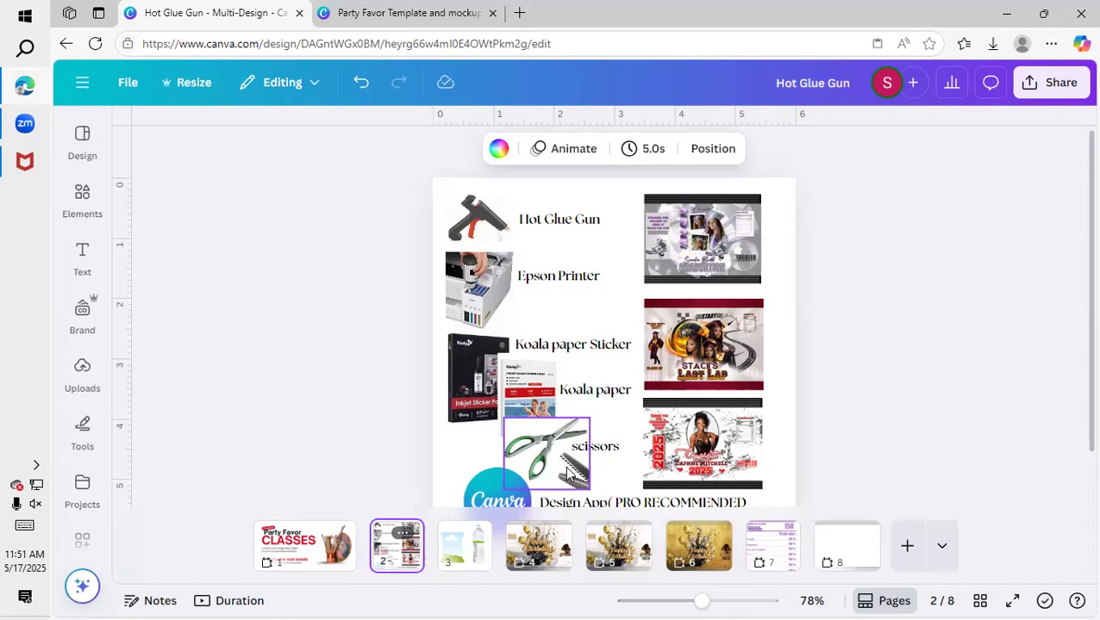
scroll(567, 472, "down", 1)
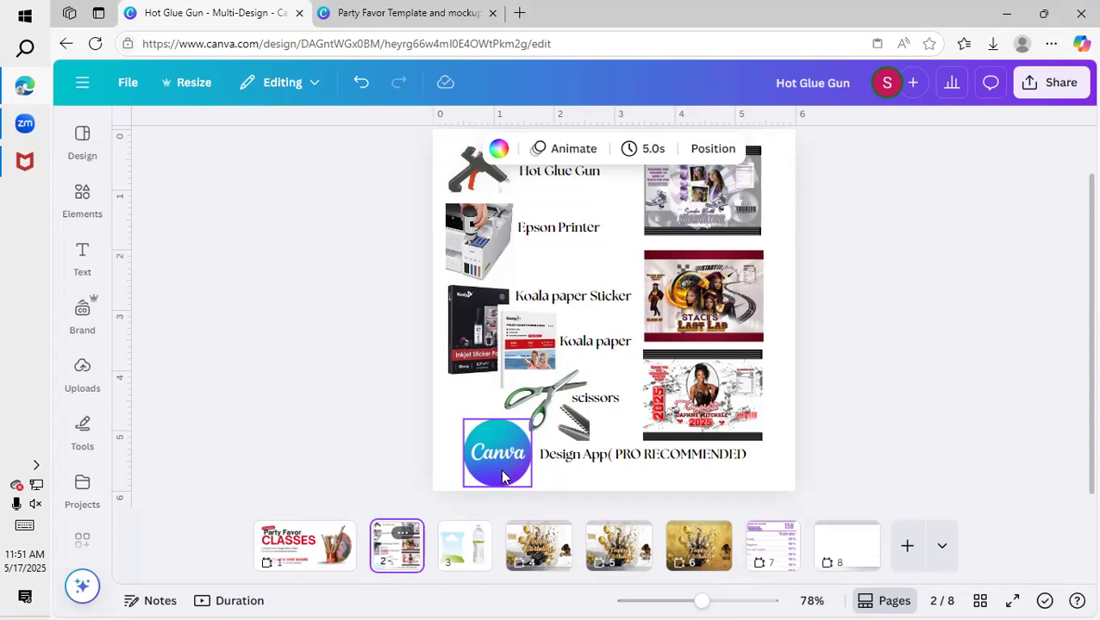
scroll(487, 504, "down", 2)
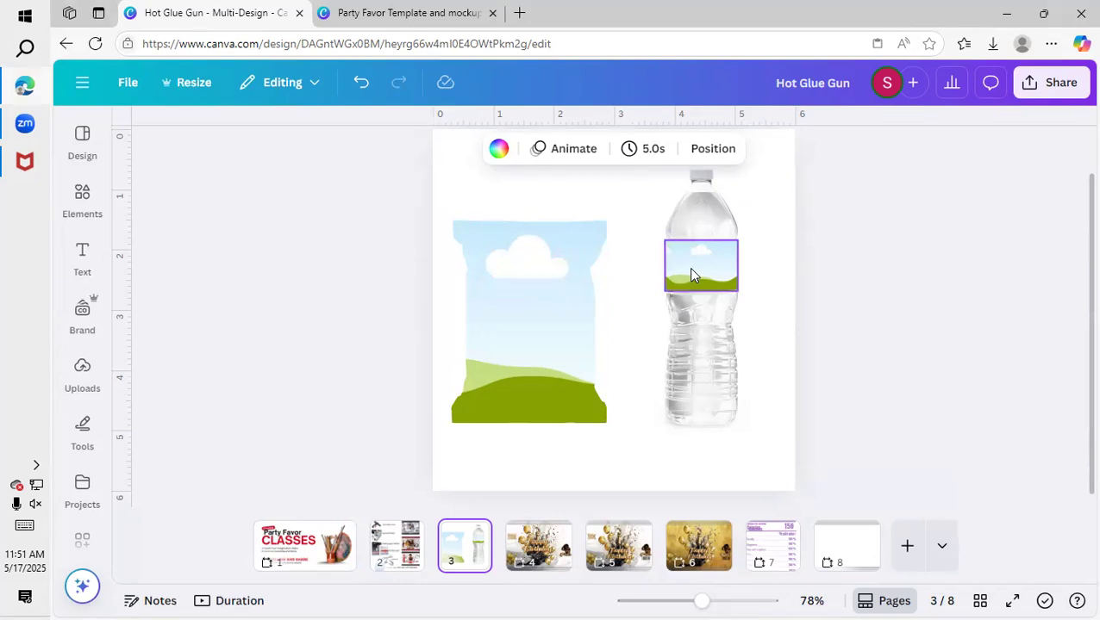
left_click(566, 508)
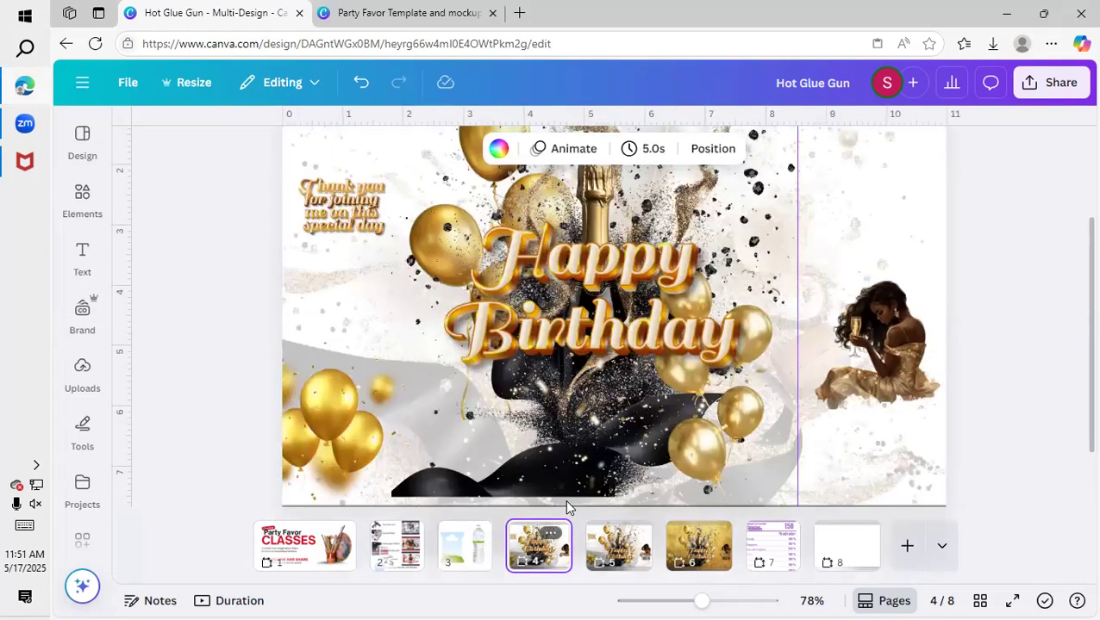
left_click_drag(700, 600, 680, 600)
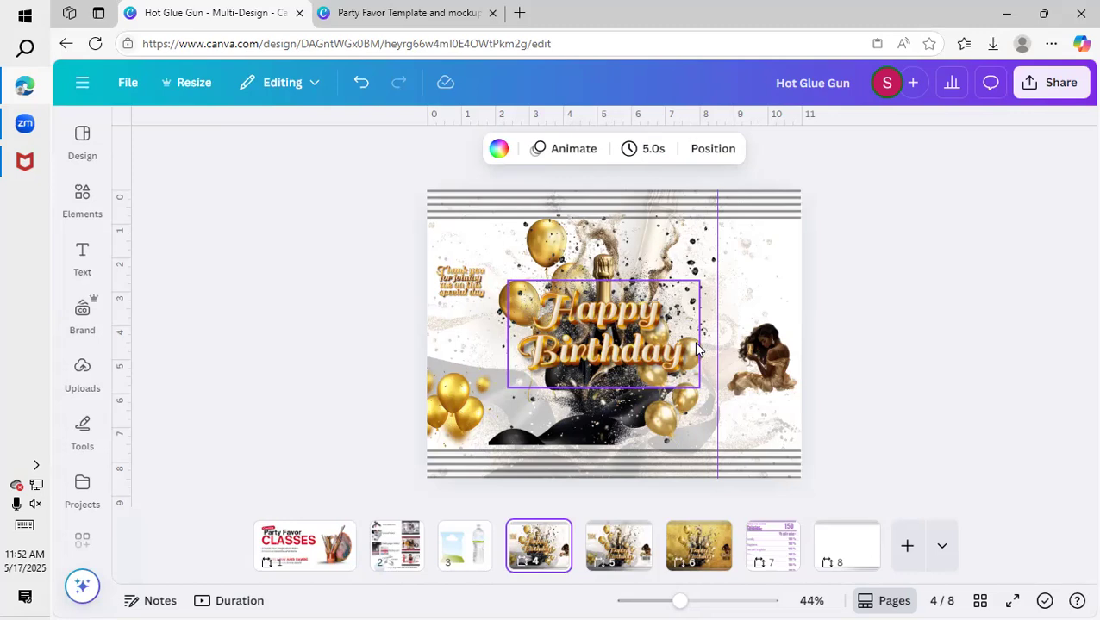
scroll(674, 506, "down", 1)
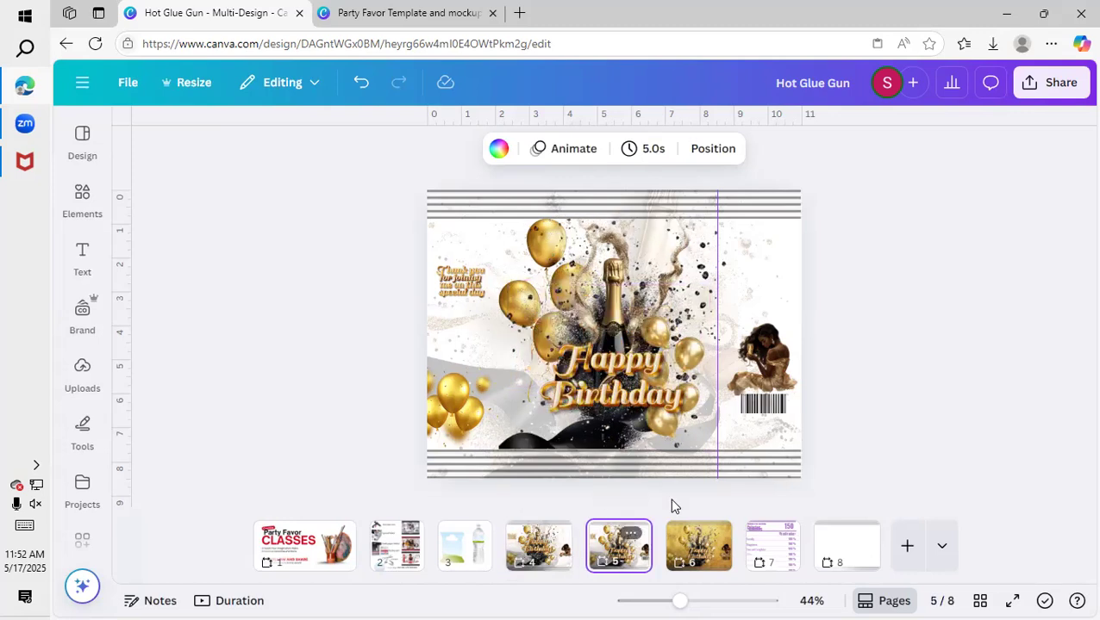
left_click(712, 539)
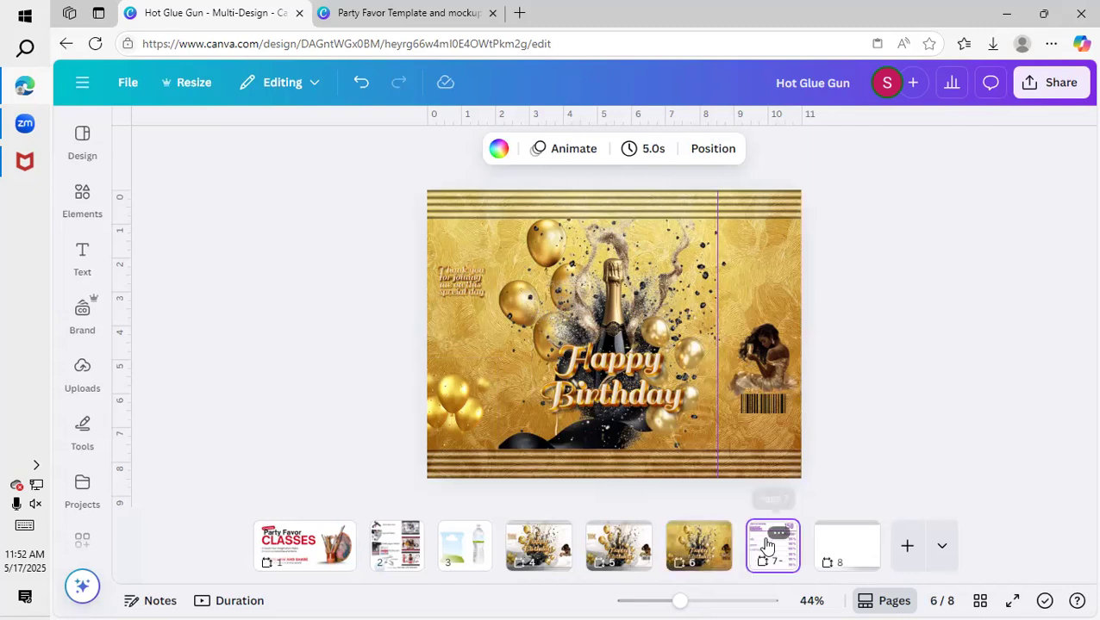
Duplicate the "Calories" text on the page 7 nutrition label and move the copy into the empty space at the label's top.
left_click(762, 541)
left_click(558, 280)
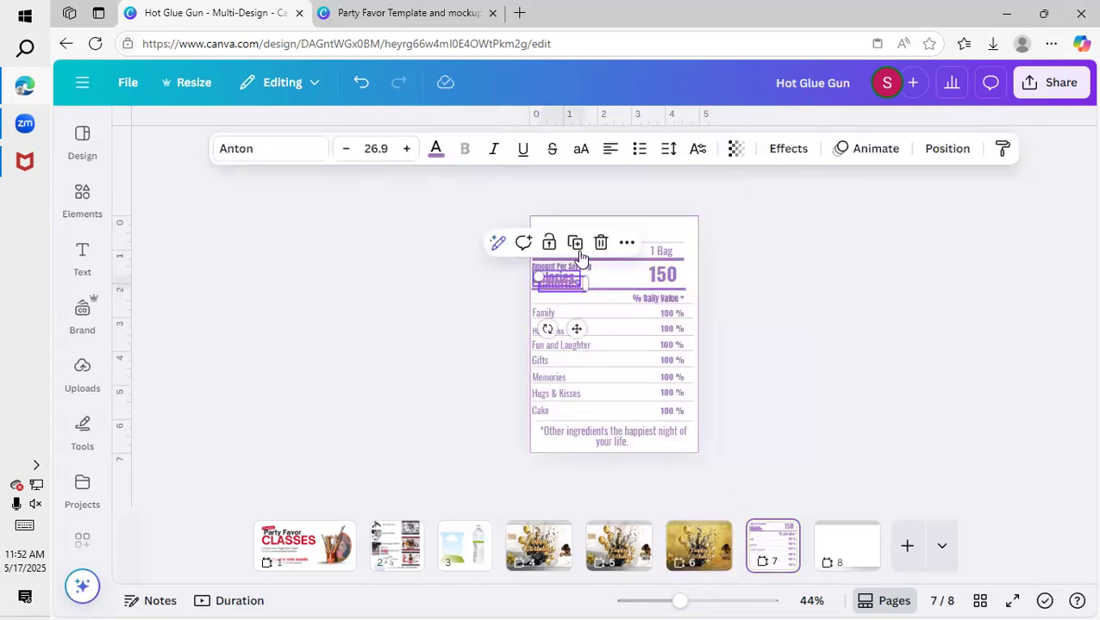
left_click_drag(556, 278, 561, 226)
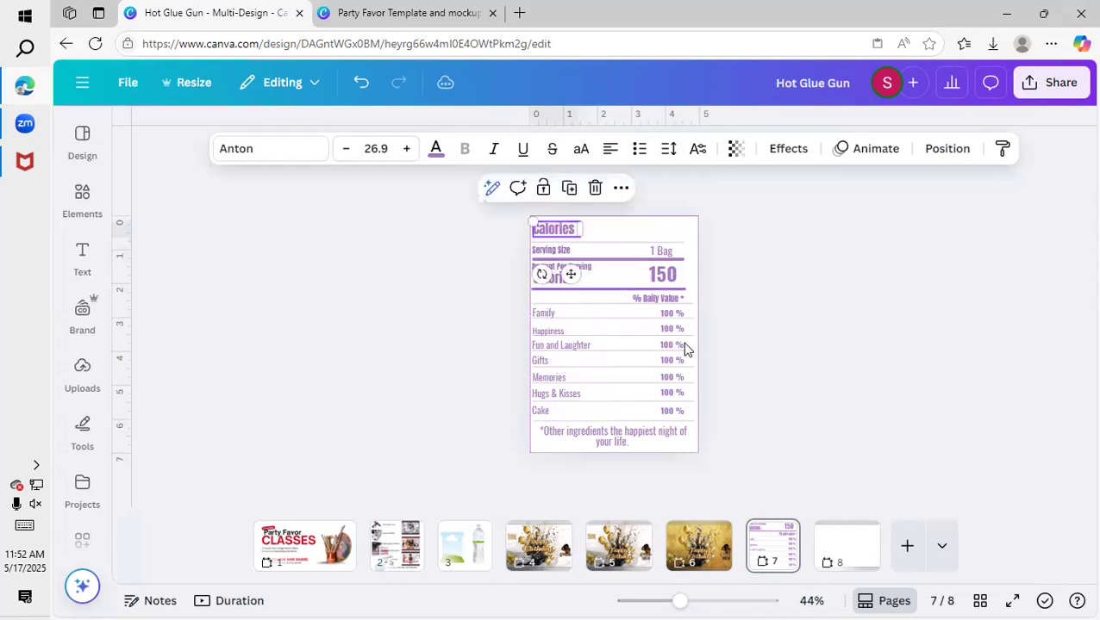
Remove the vertical guide from the blank striped chip bag template on page 8.
left_click(838, 552)
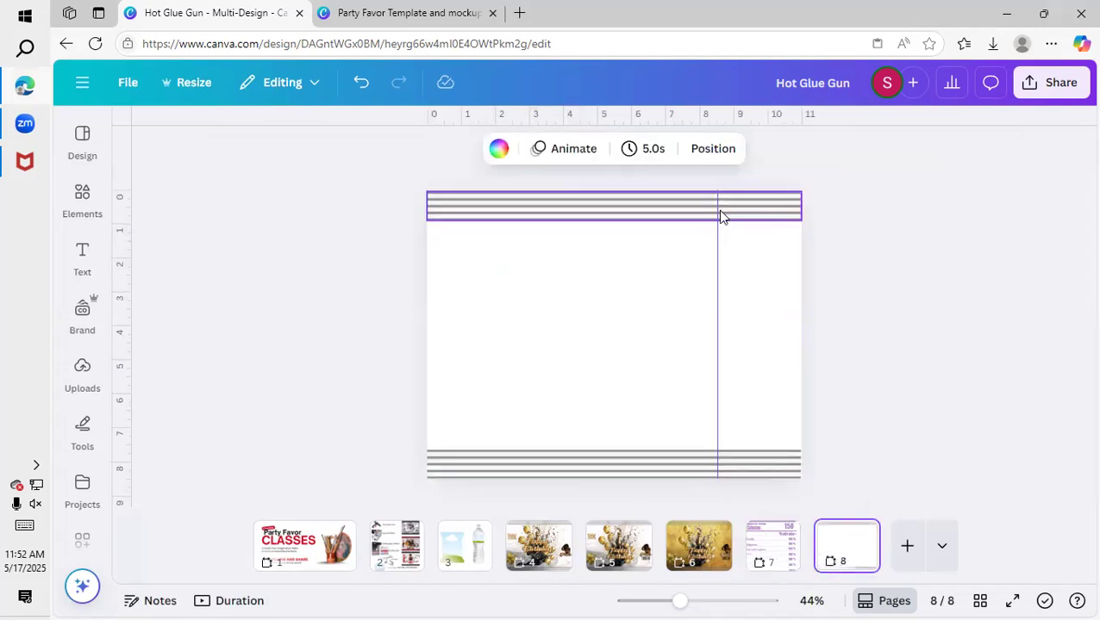
left_click_drag(715, 233, 124, 232)
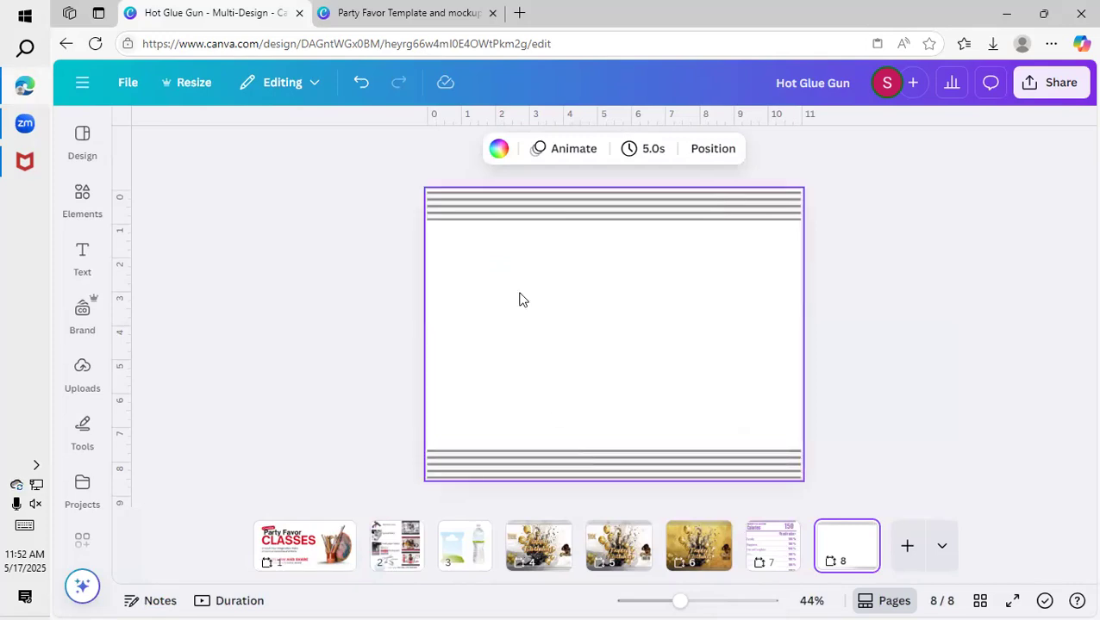
Look through the page overview and individual templates in the "Party Favor Template and mockups" design.
left_click(407, 13)
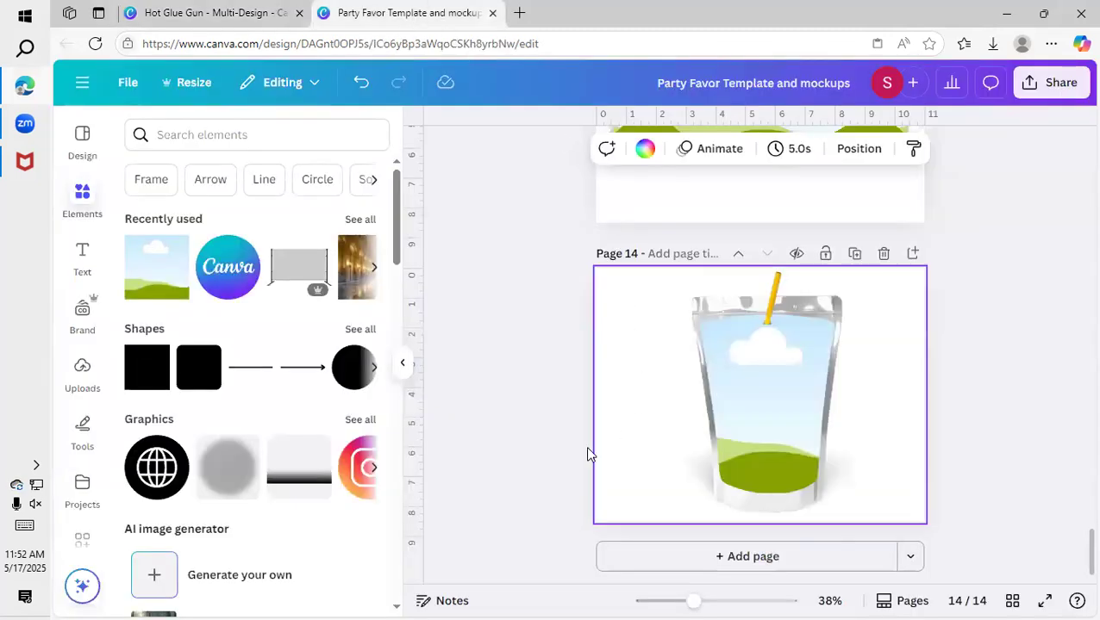
left_click(1016, 600)
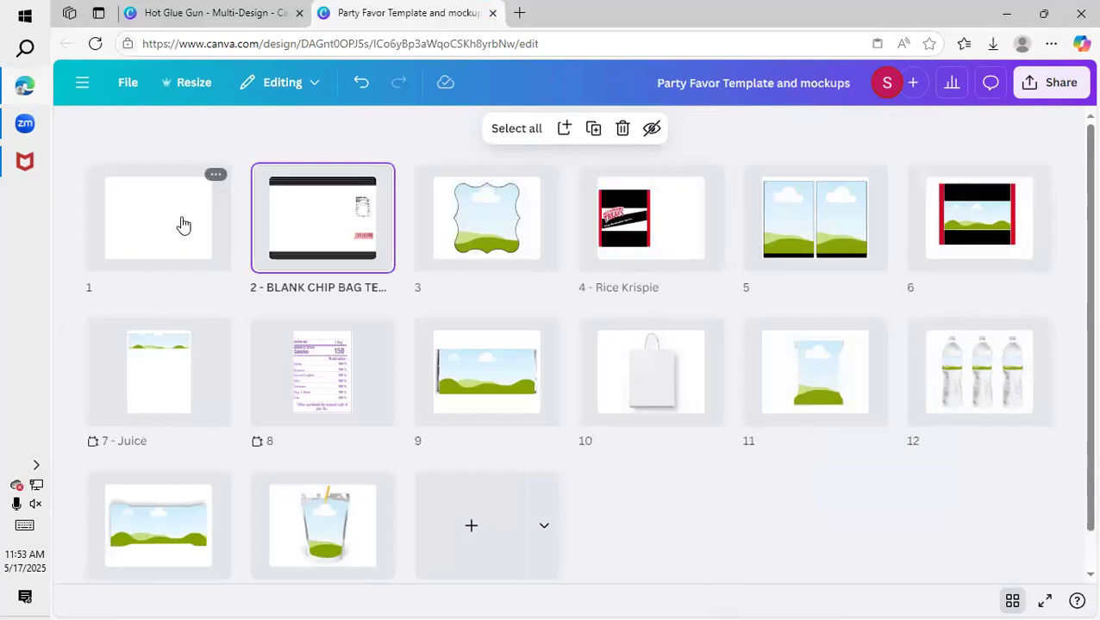
double_click(309, 228)
scroll(620, 353, "down", 4)
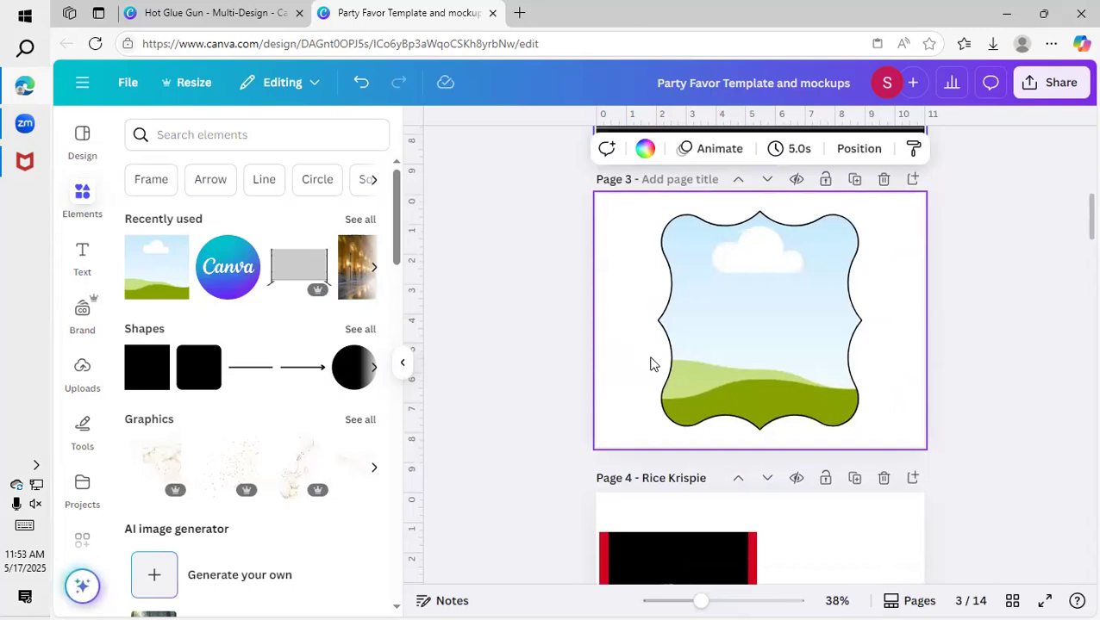
scroll(655, 362, "down", 2)
scroll(718, 260, "up", 1)
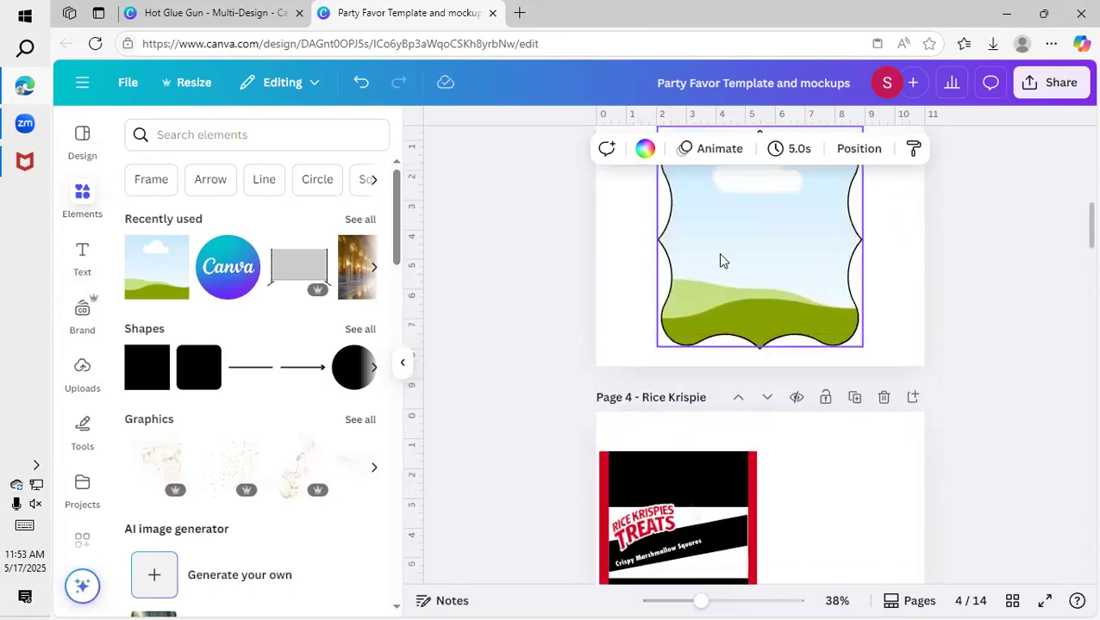
scroll(761, 274, "up", 2)
scroll(761, 274, "down", 9)
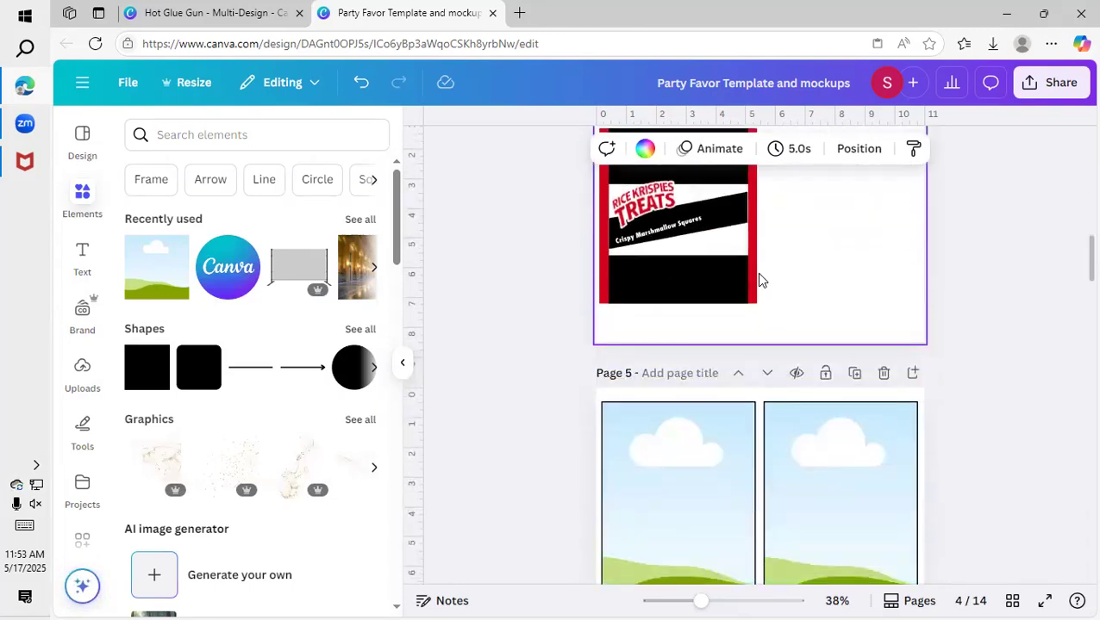
scroll(758, 285, "down", 4)
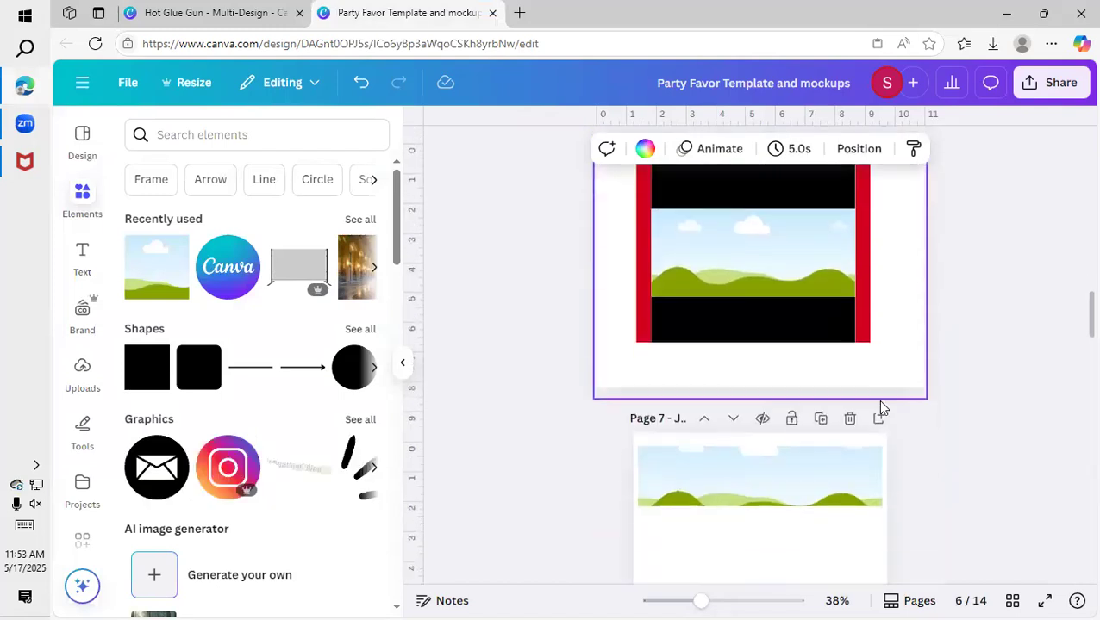
scroll(791, 329, "down", 8)
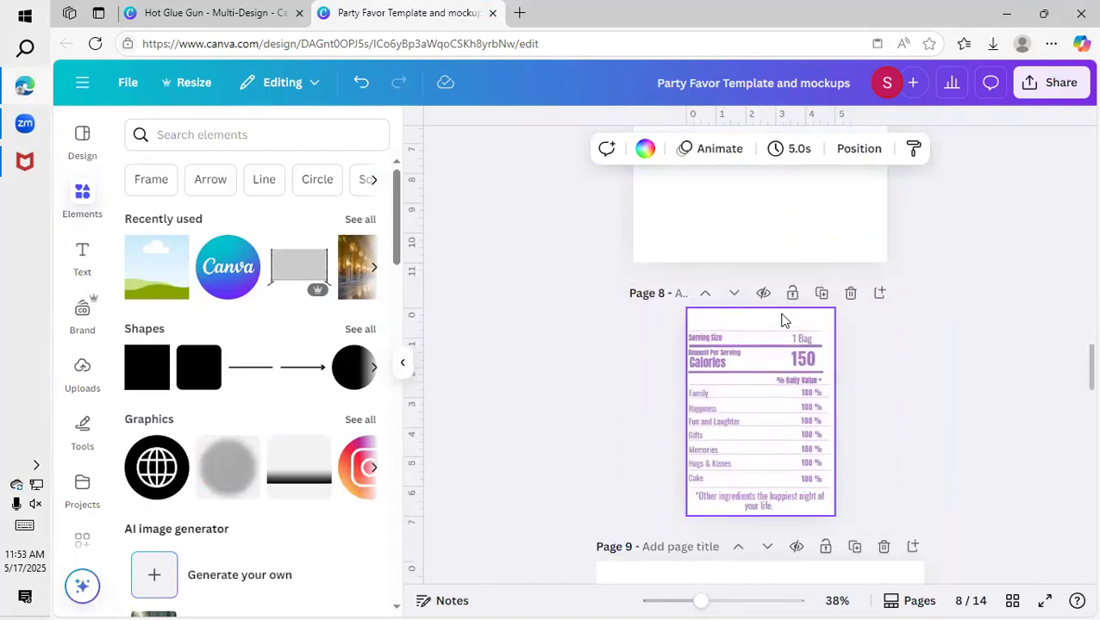
scroll(784, 321, "down", 8)
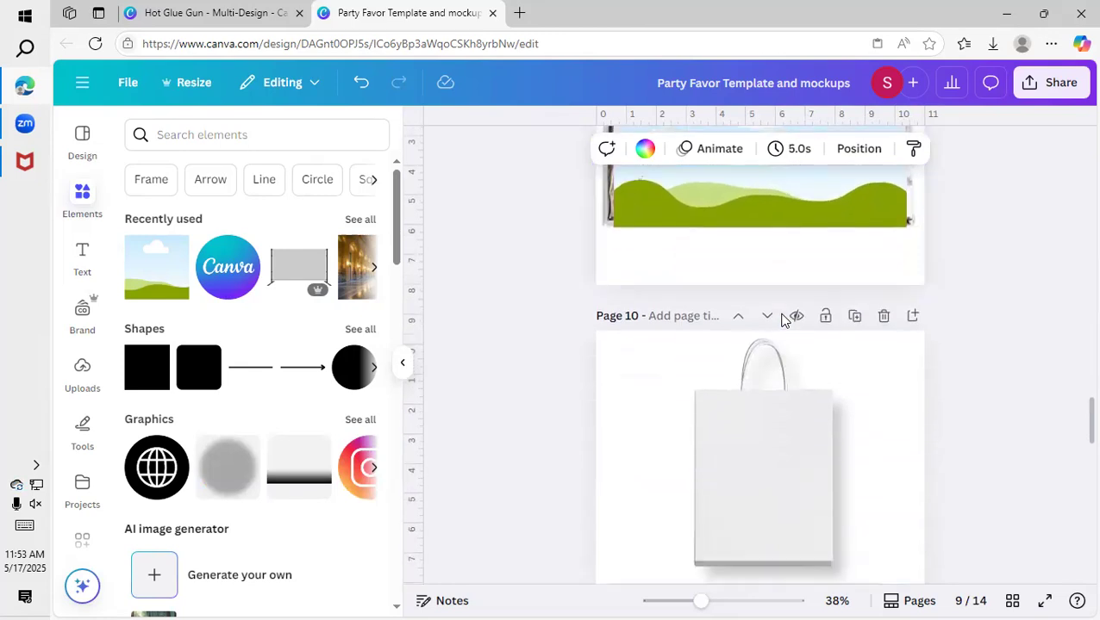
scroll(784, 321, "down", 10)
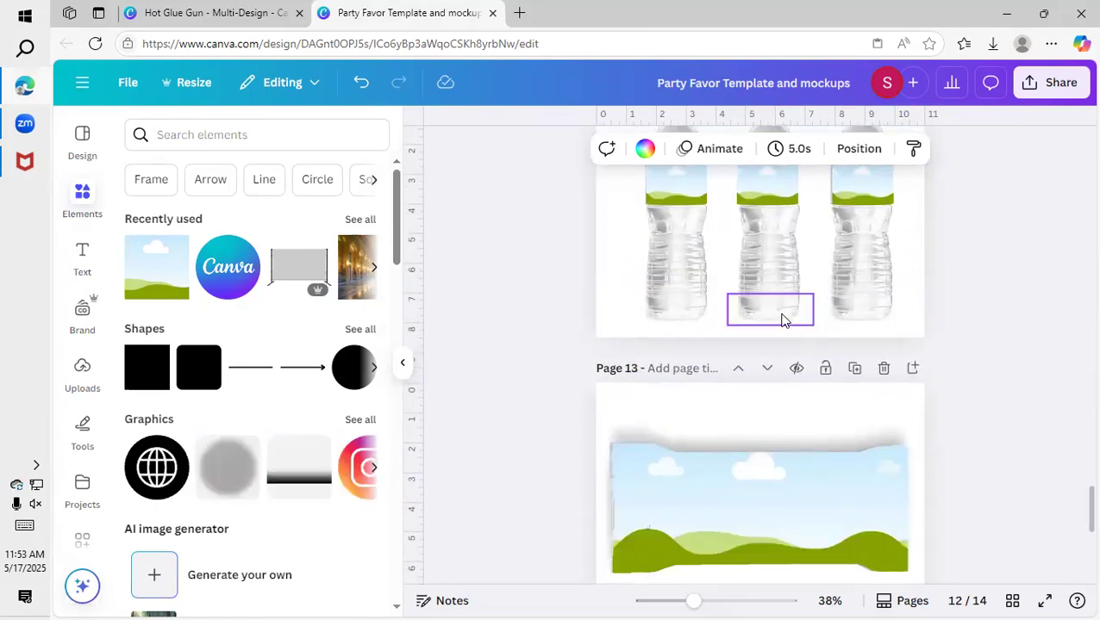
scroll(782, 321, "up", 15)
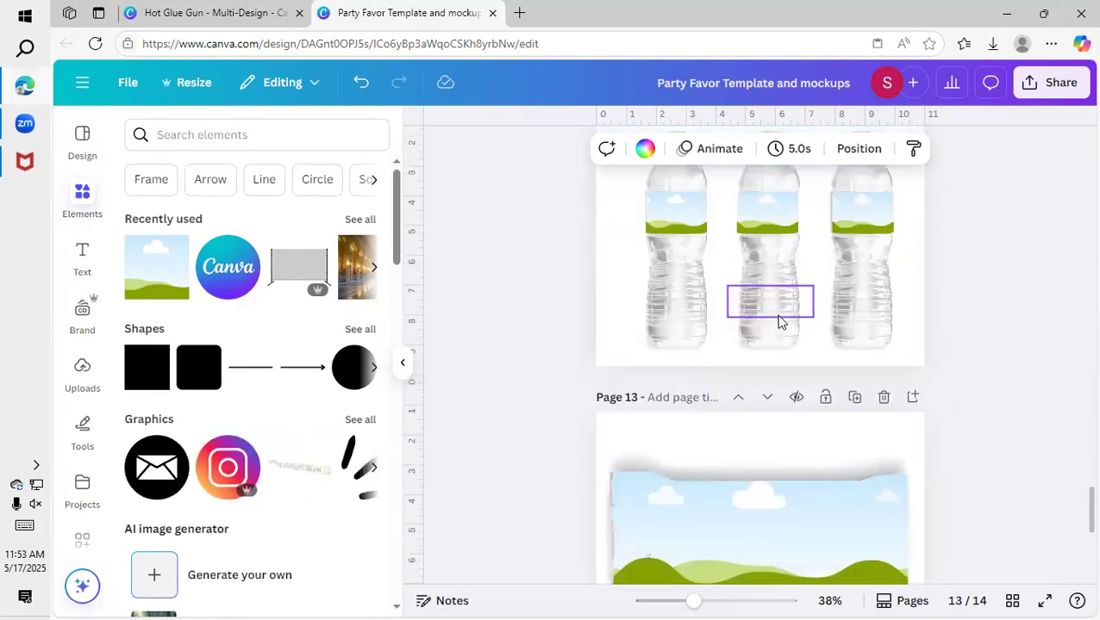
scroll(779, 322, "up", 15)
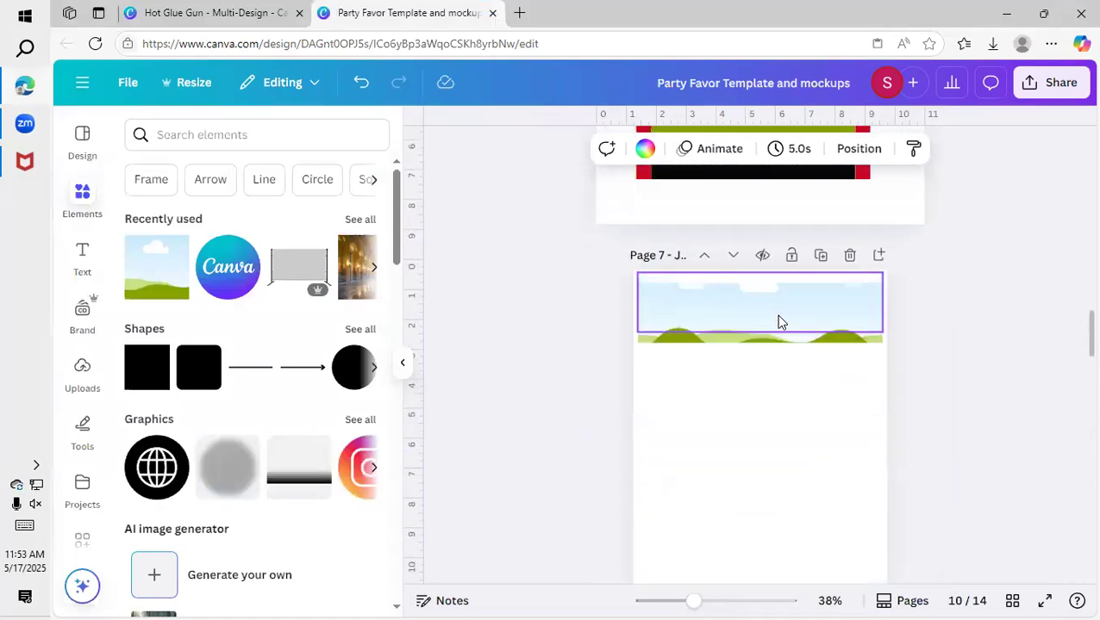
scroll(778, 322, "up", 10)
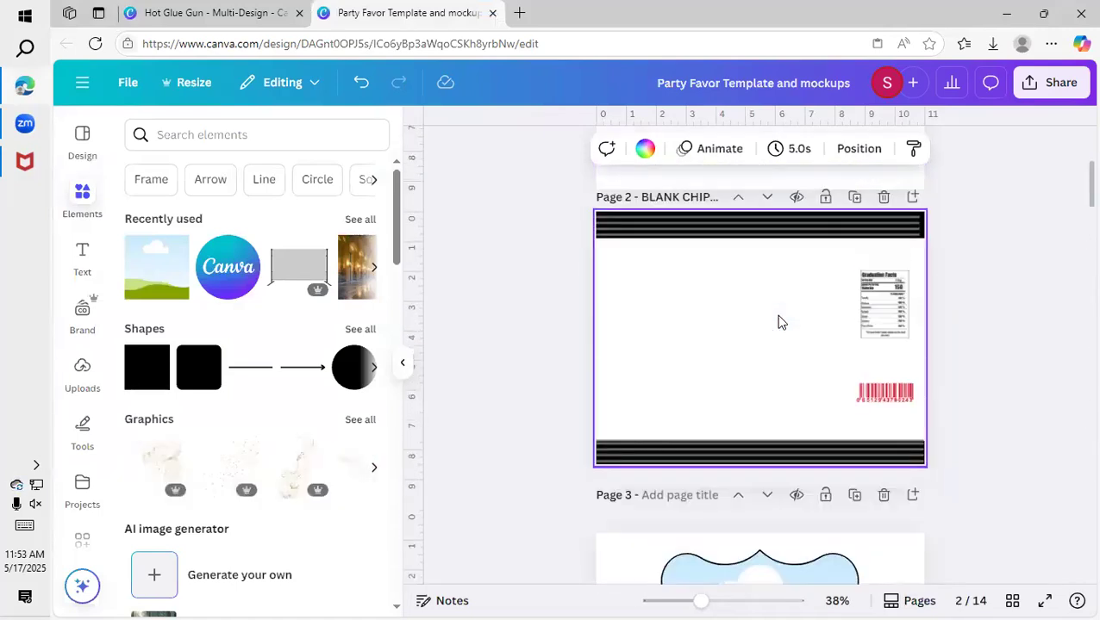
Return to the Hot Glue Gun design and add the uploaded gold "Happy Birthday" image to the blank template on page 8.
left_click(191, 13)
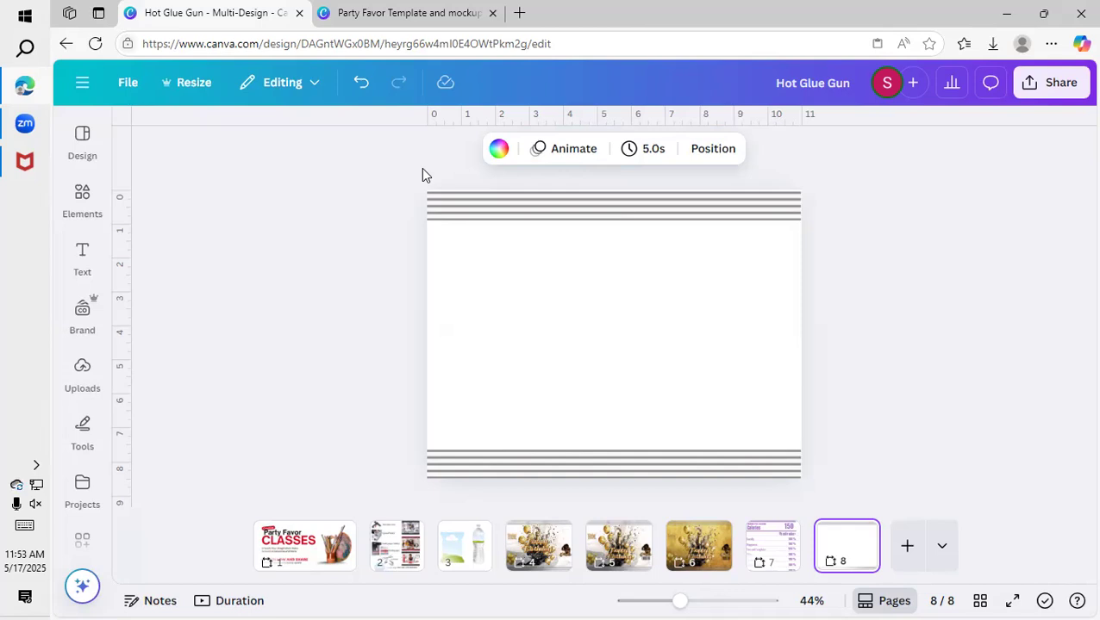
left_click(84, 328)
left_click(86, 369)
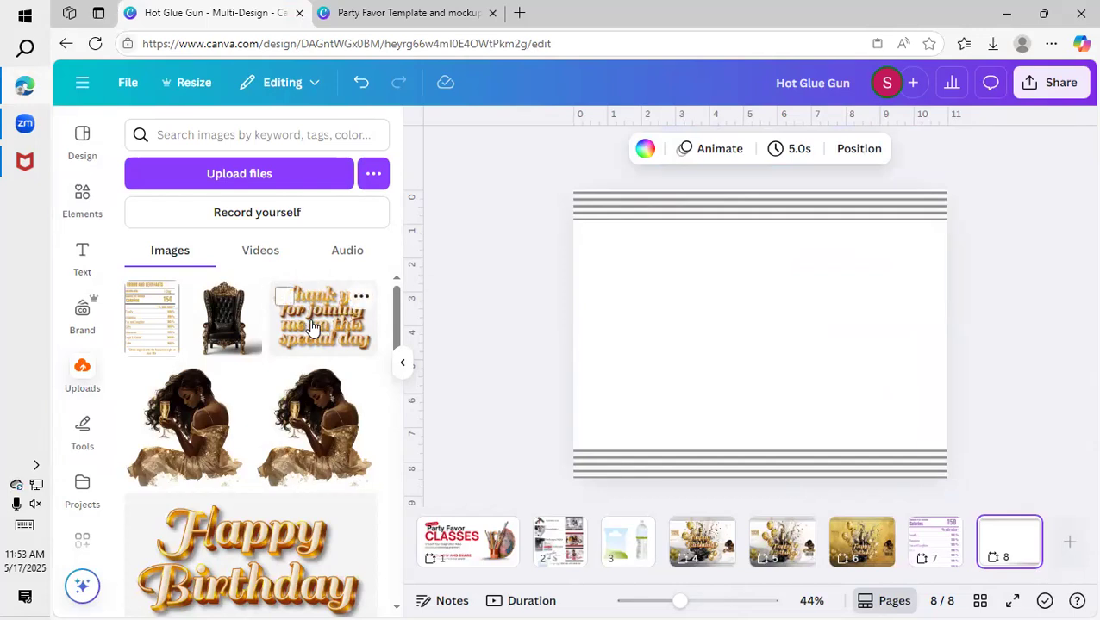
left_click(263, 513)
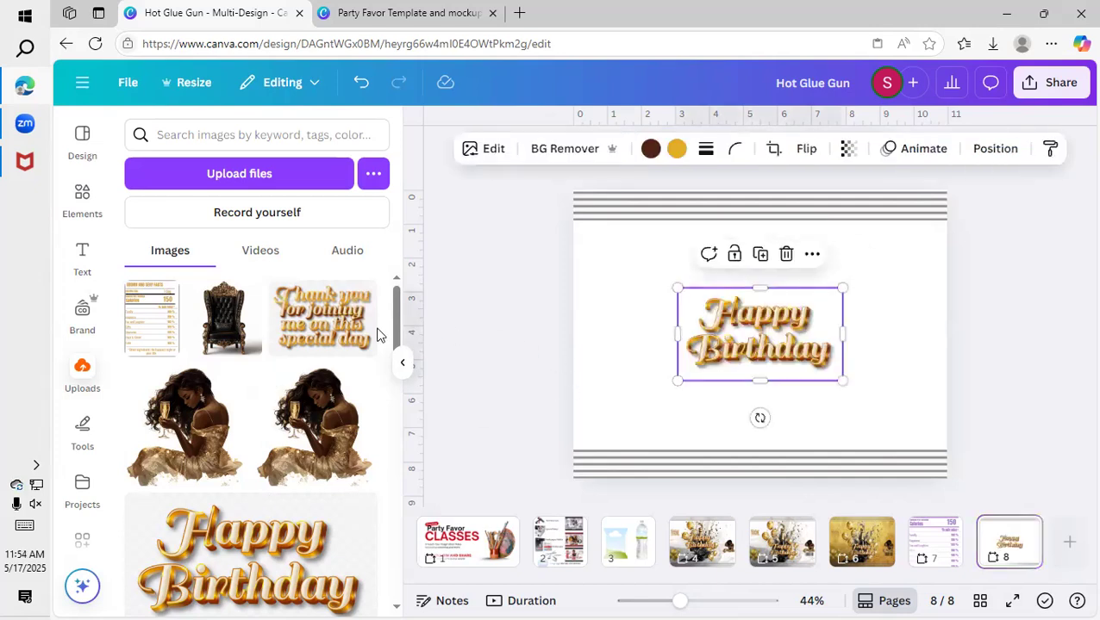
Add the uploaded "Thank you for joining me on this special day" image, enlarged in the template's upper-left corner, and shift "Happy Birthday" slightly down.
left_click(328, 328)
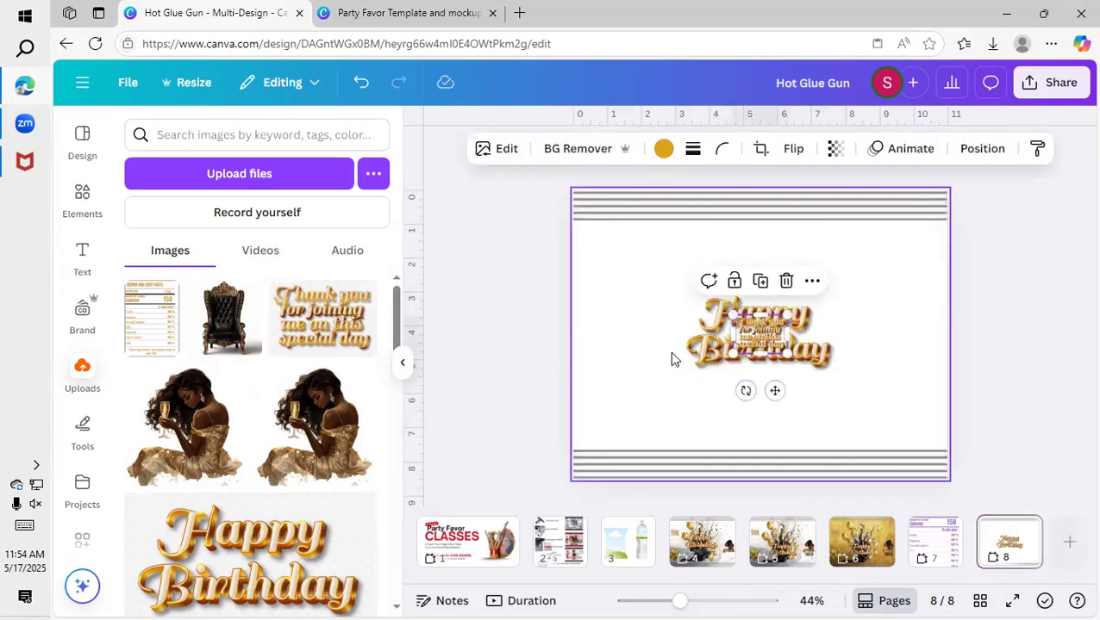
left_click_drag(762, 334, 677, 313)
left_click_drag(632, 284, 617, 271)
left_click_drag(663, 234, 649, 243)
left_click_drag(622, 283, 627, 279)
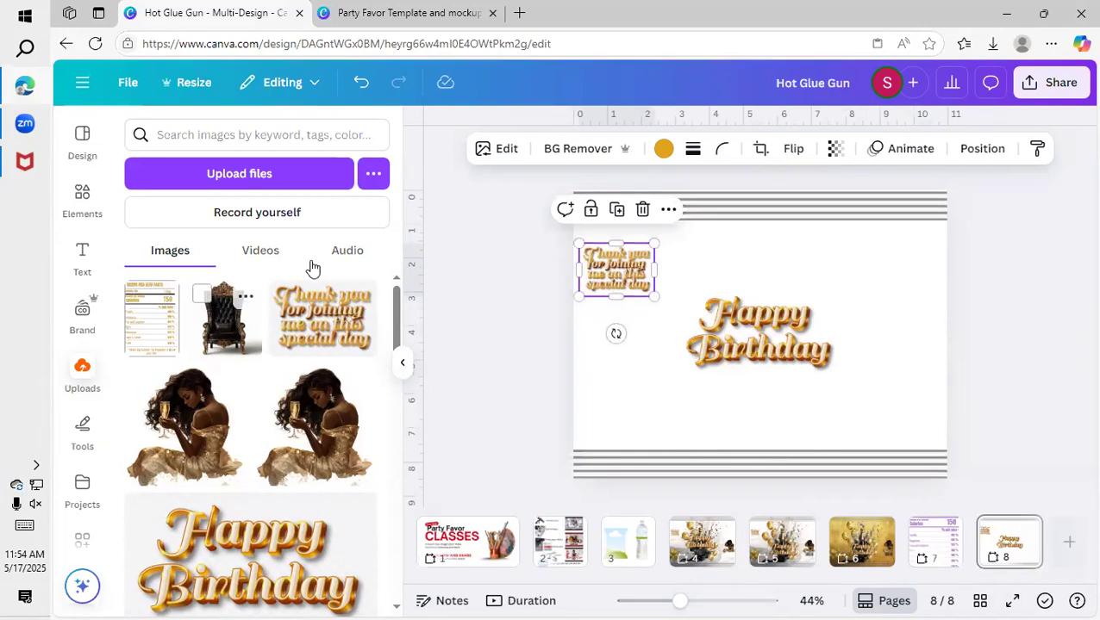
mouse_move(751, 369)
left_mouse_down()
mouse_move(751, 299)
mouse_move(753, 377)
mouse_move(743, 381)
left_mouse_up()
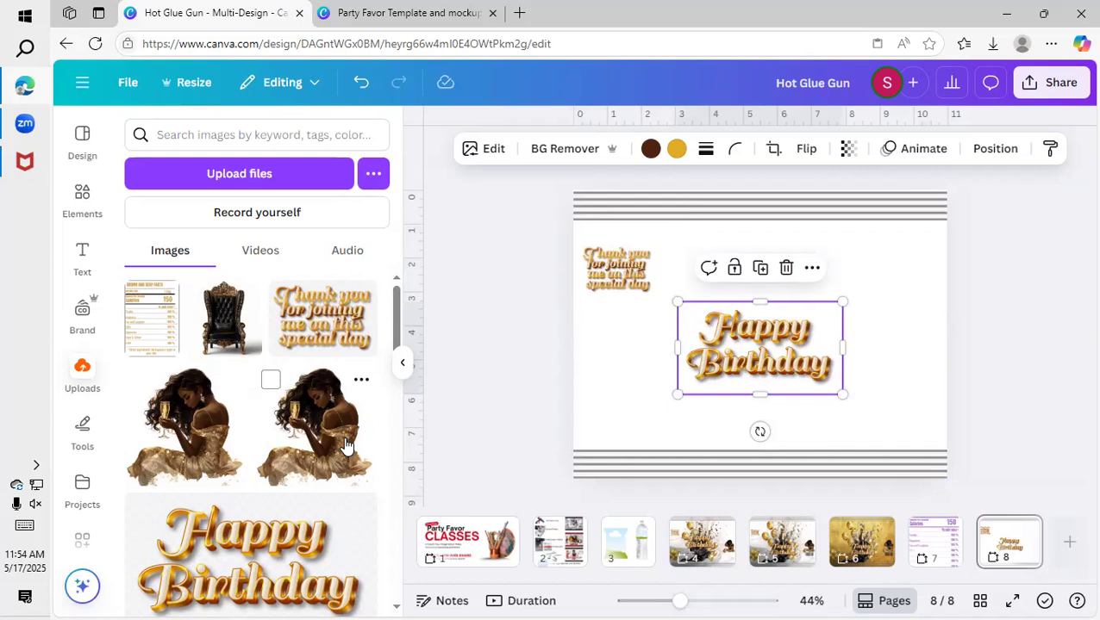
Set the uploaded champagne bottle image with gold ribbons as page 8's background and set its transparency to 34.
scroll(343, 445, "down", 10)
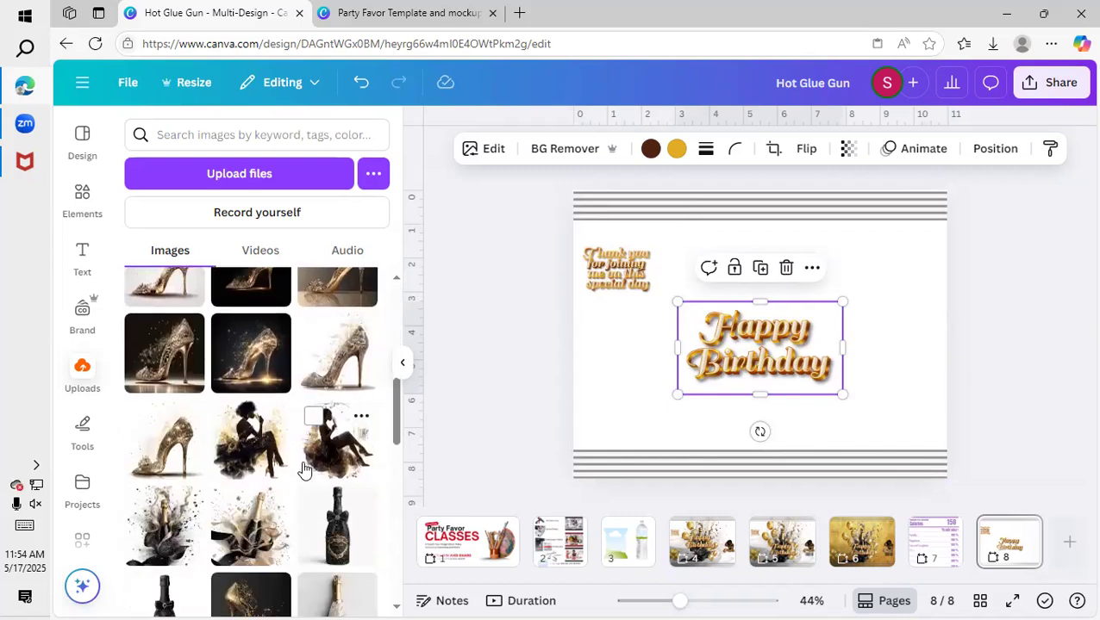
scroll(302, 468, "down", 4)
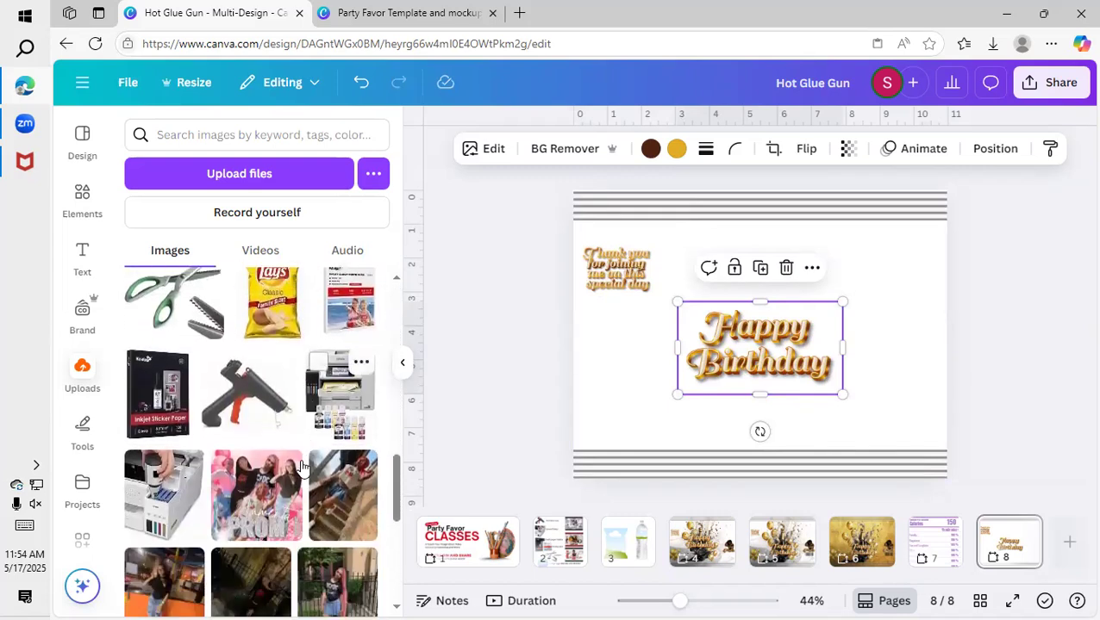
scroll(301, 468, "up", 4)
scroll(302, 468, "up", 1)
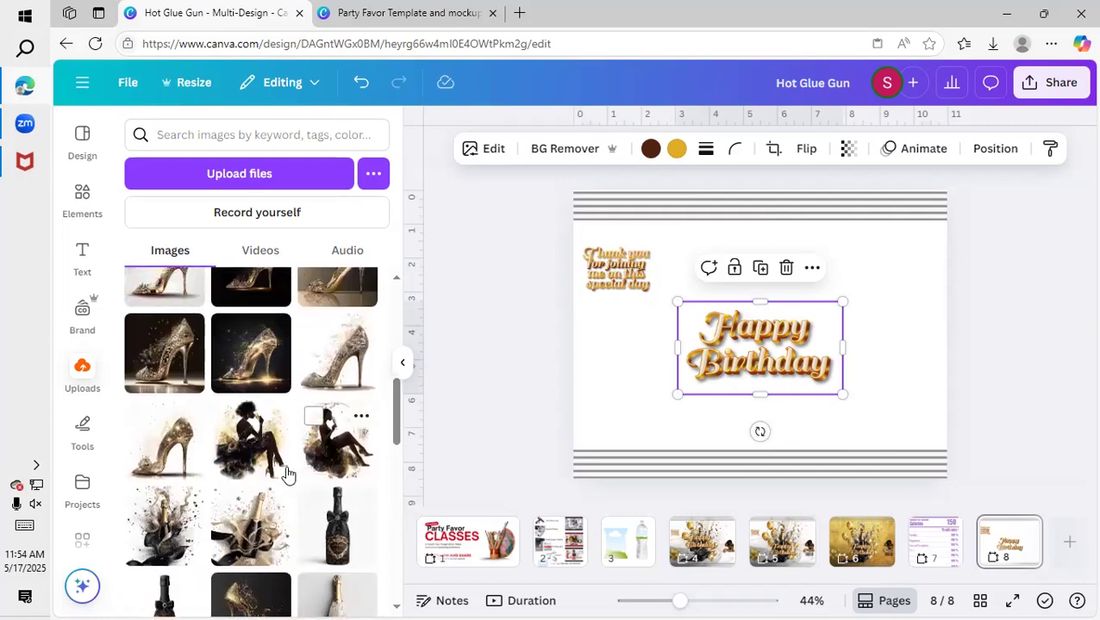
left_click(280, 493)
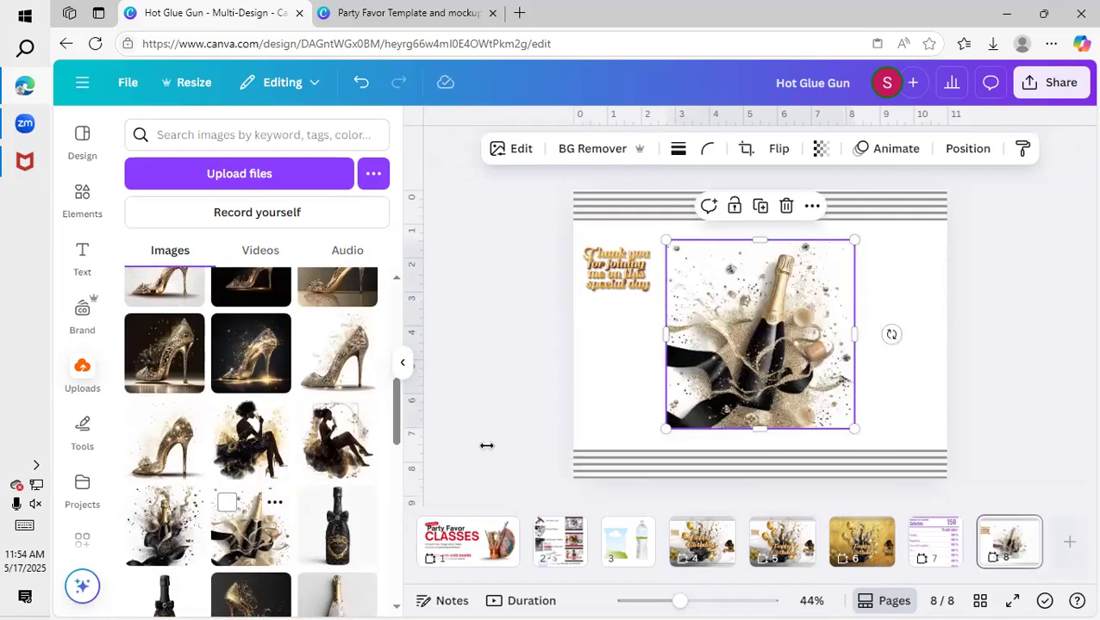
right_click(716, 329)
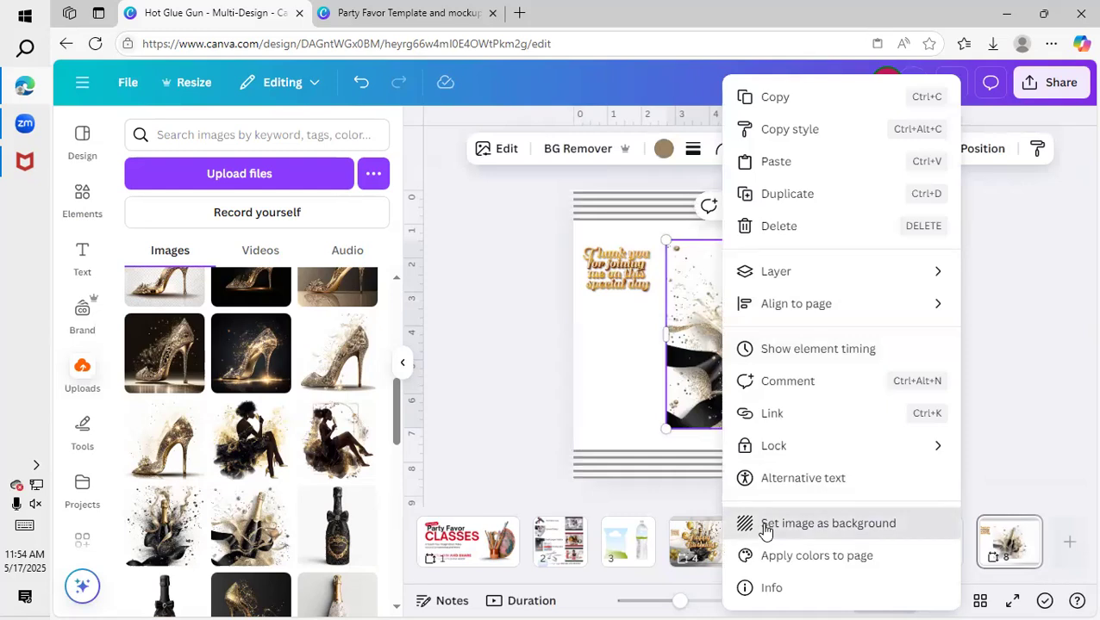
left_click(765, 523)
left_click(656, 391)
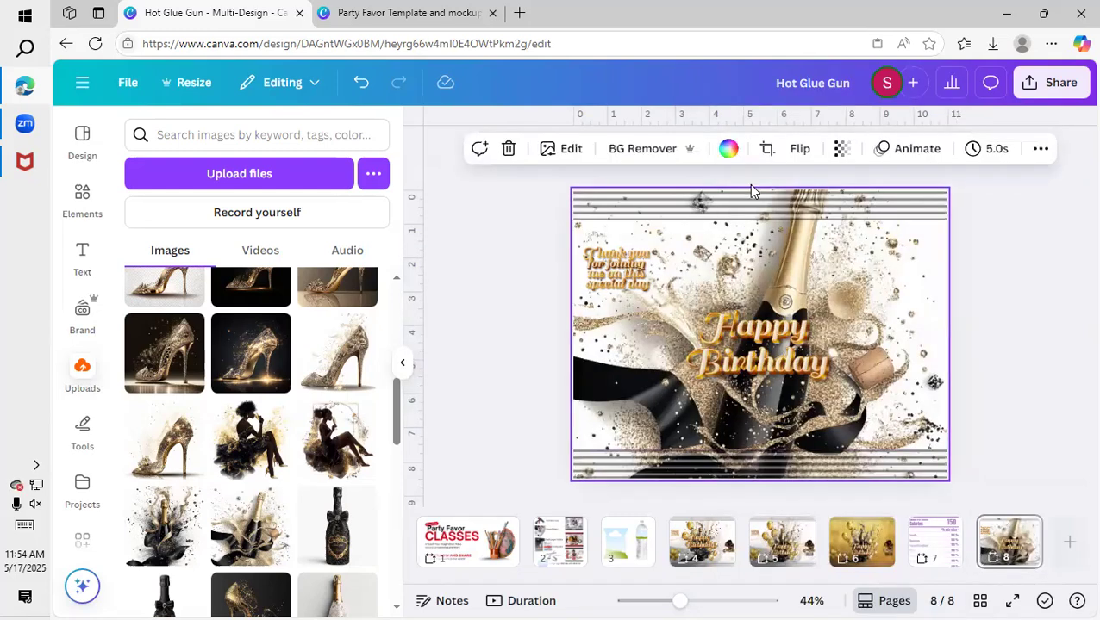
left_click(840, 149)
left_click_drag(877, 215, 800, 259)
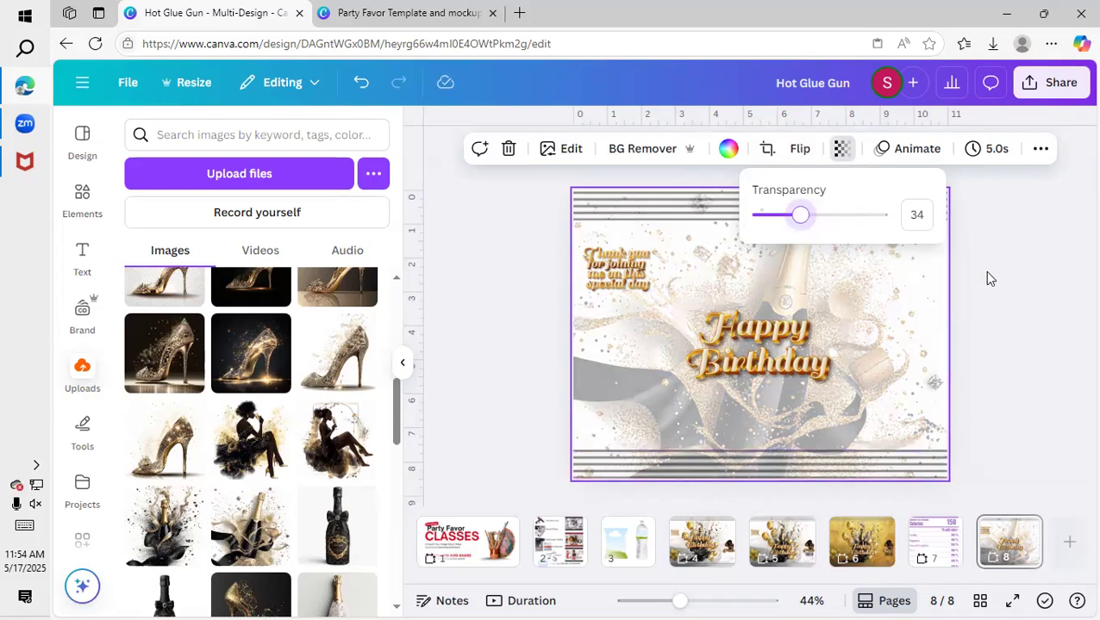
left_click(909, 349)
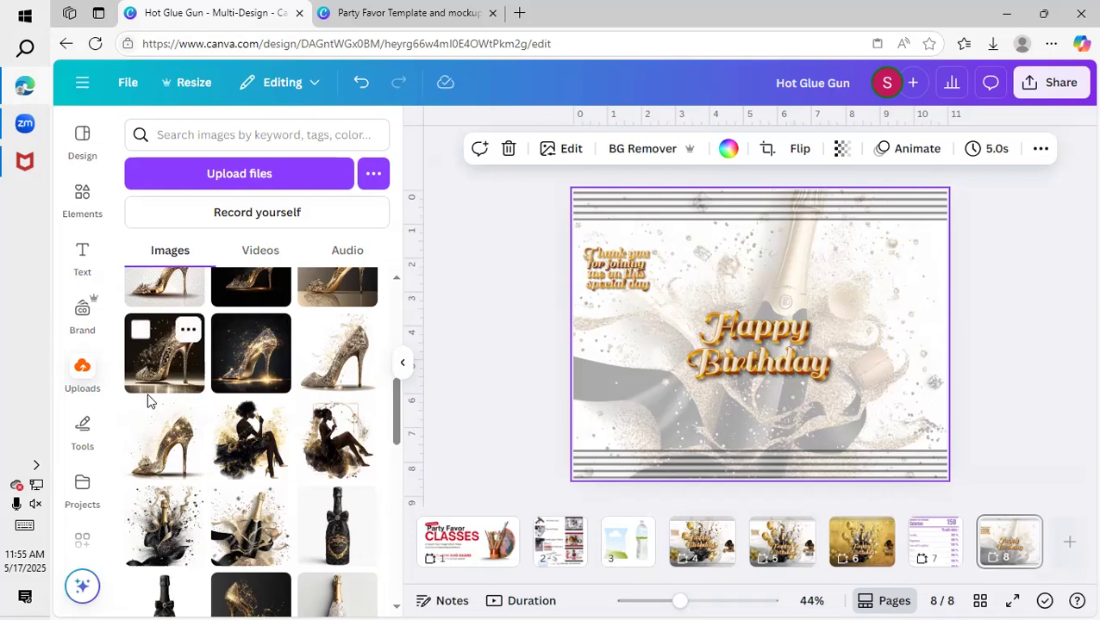
Add the uploaded champagne bottle image with black splatter to page 8 and enlarge it to fill the height between the striped bands.
scroll(214, 400, "up", 1)
scroll(204, 435, "down", 1)
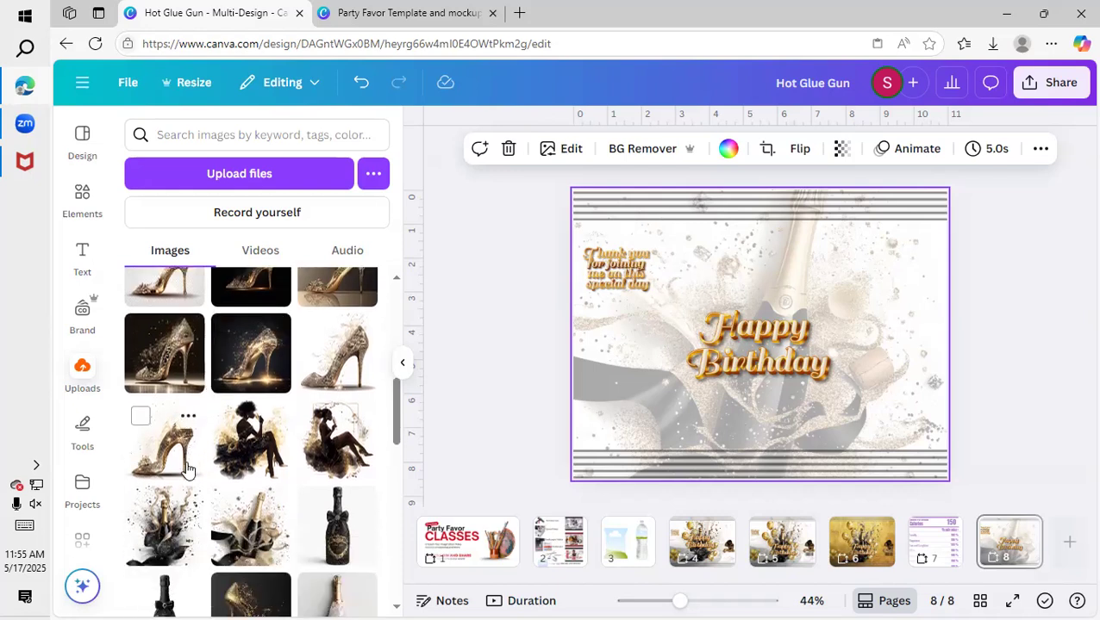
left_click_drag(701, 272, 664, 270)
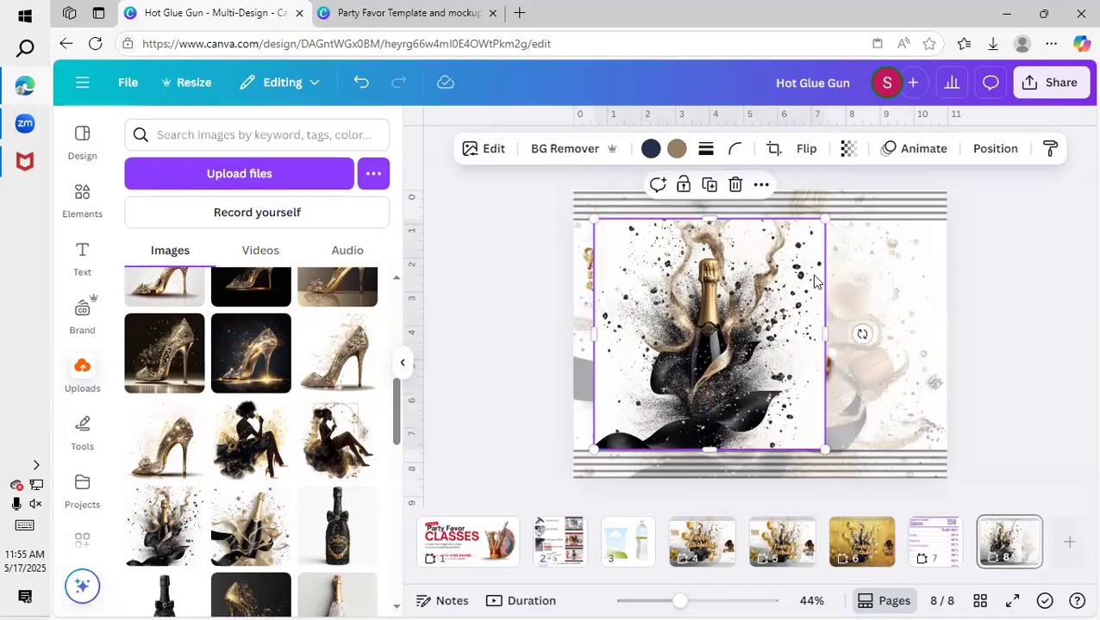
Set the background image's transparency to 29.
left_click(913, 295)
left_click(842, 157)
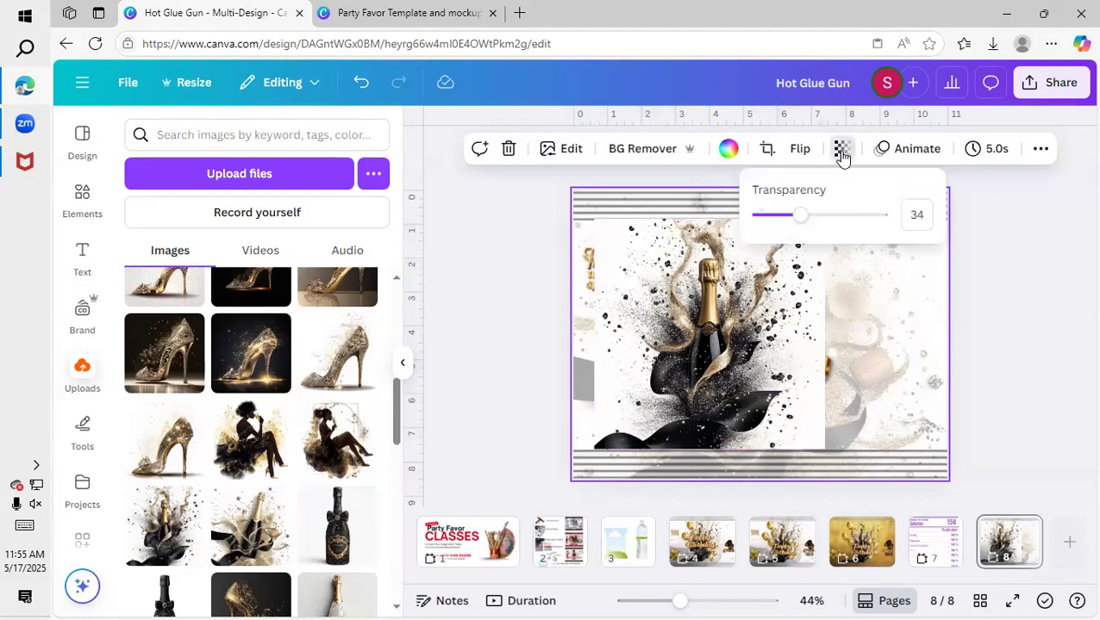
left_click_drag(802, 221, 795, 225)
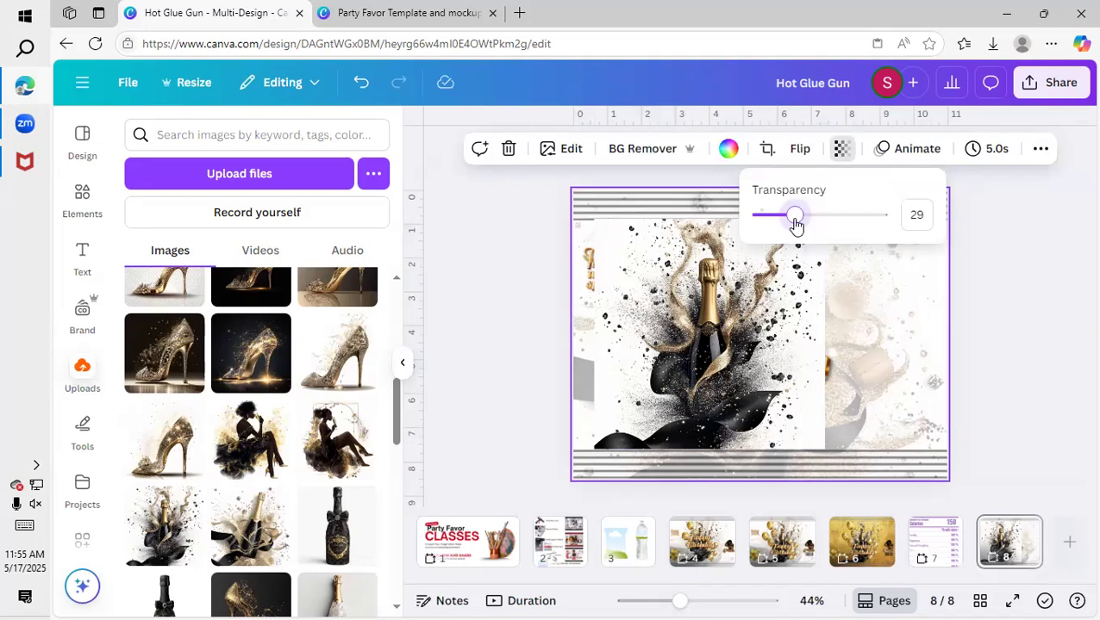
Center the black splatter bottle image on the page, remove its background, and send it behind "Happy Birthday".
left_click_drag(751, 335, 810, 326)
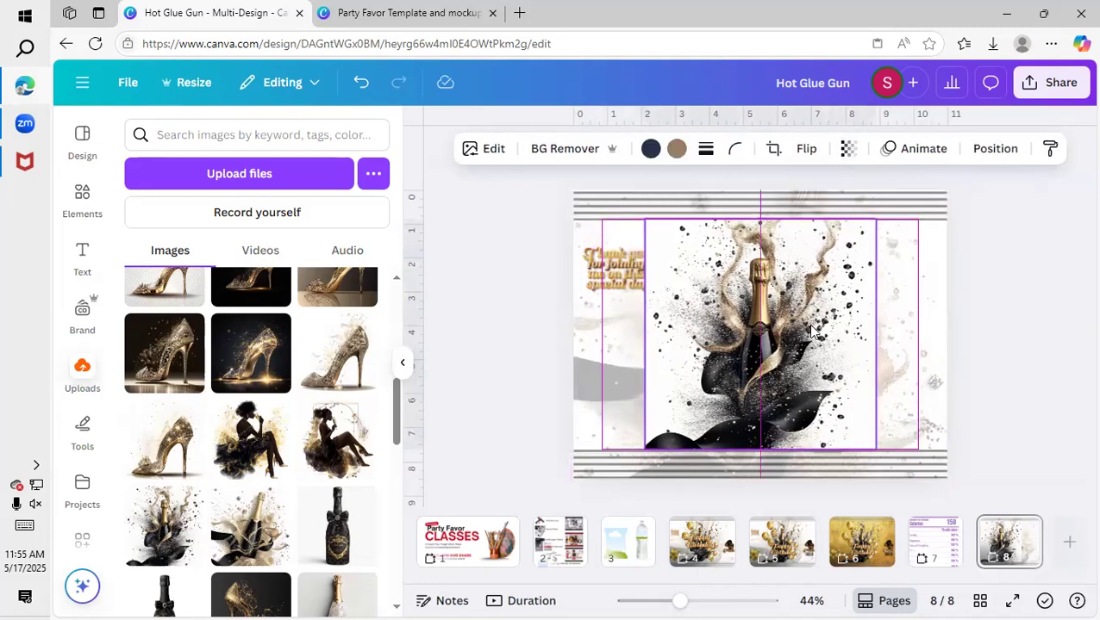
left_click(559, 150)
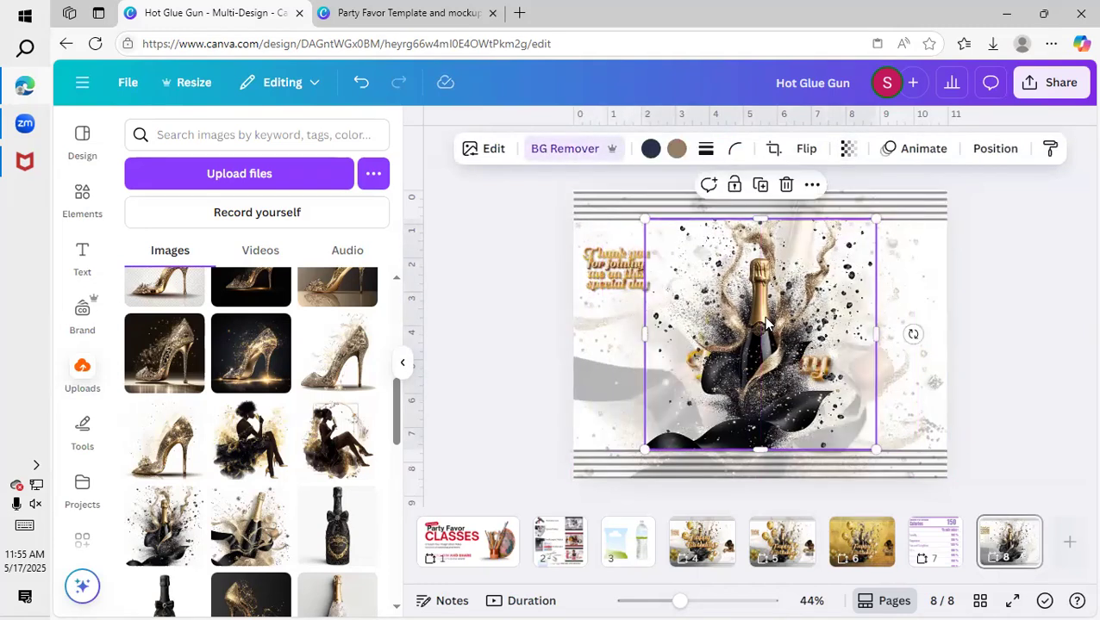
key("ctrl+[")
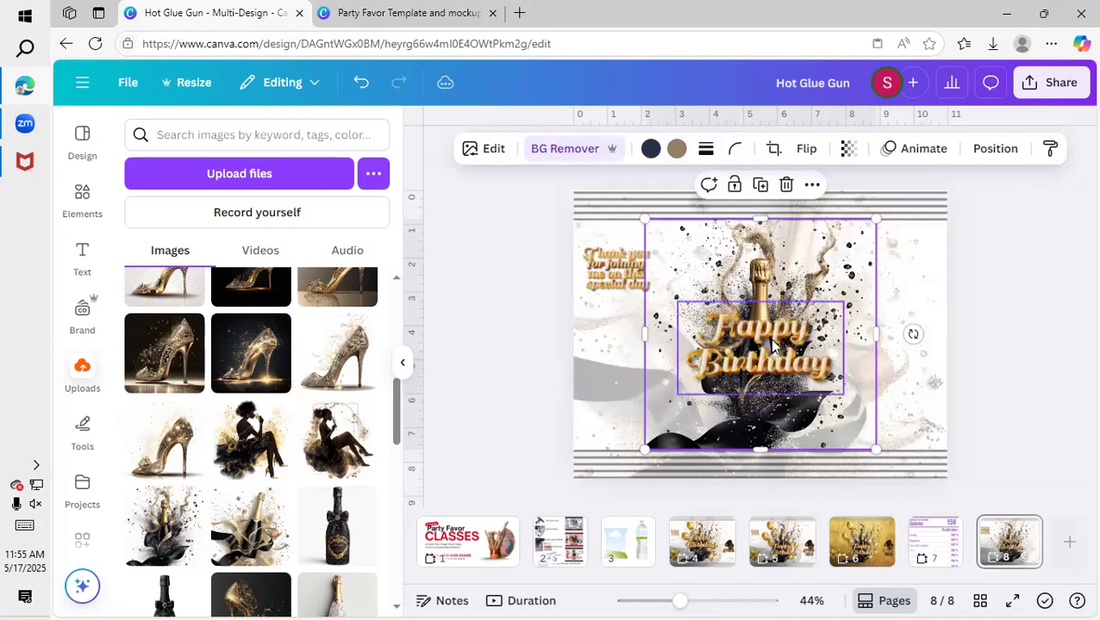
left_click_drag(774, 293, 777, 295)
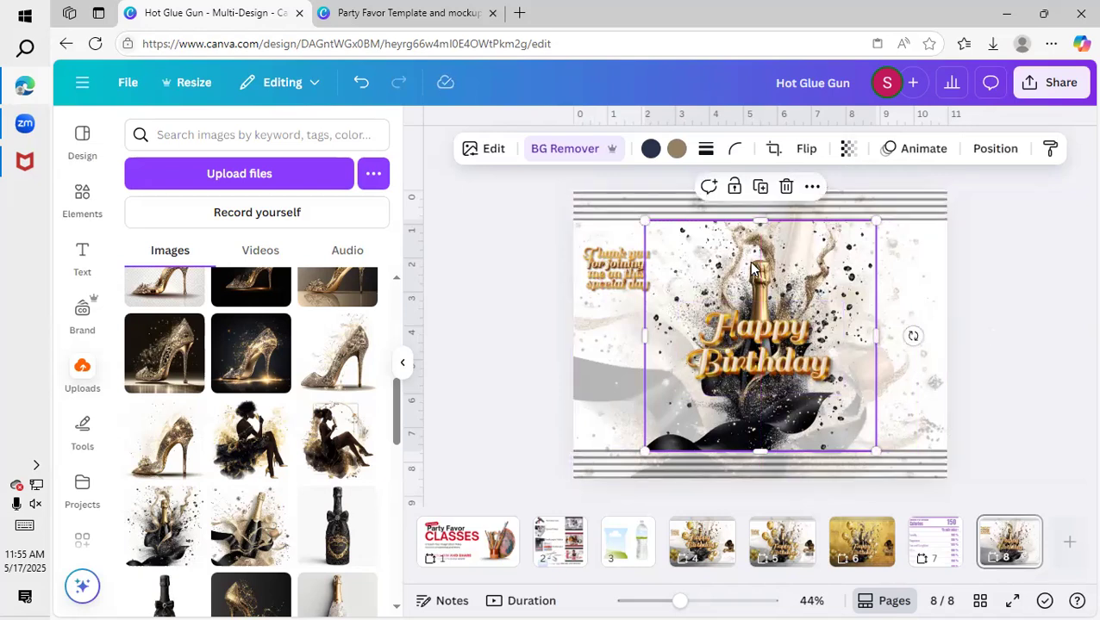
Enlarge the "Happy Birthday" image slightly and recenter it over the champagne bottle.
left_click(765, 343)
left_click_drag(681, 301, 669, 295)
left_click_drag(749, 340, 767, 347)
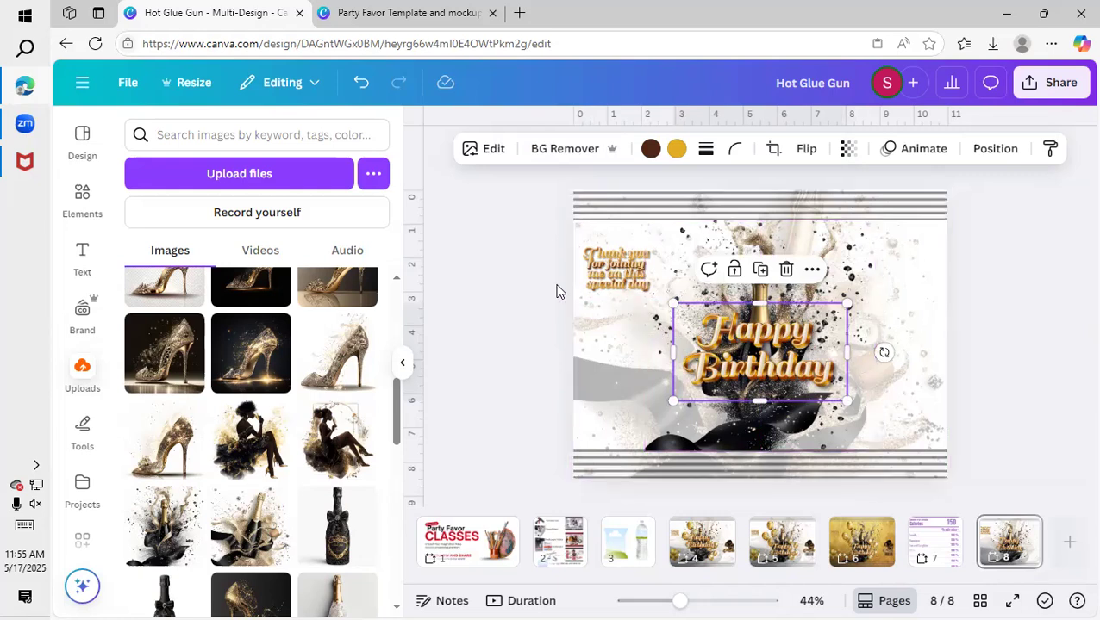
Add the uploaded image of the woman holding champagne, remove its background, and place it small near the template's right edge.
scroll(336, 441, "up", 10)
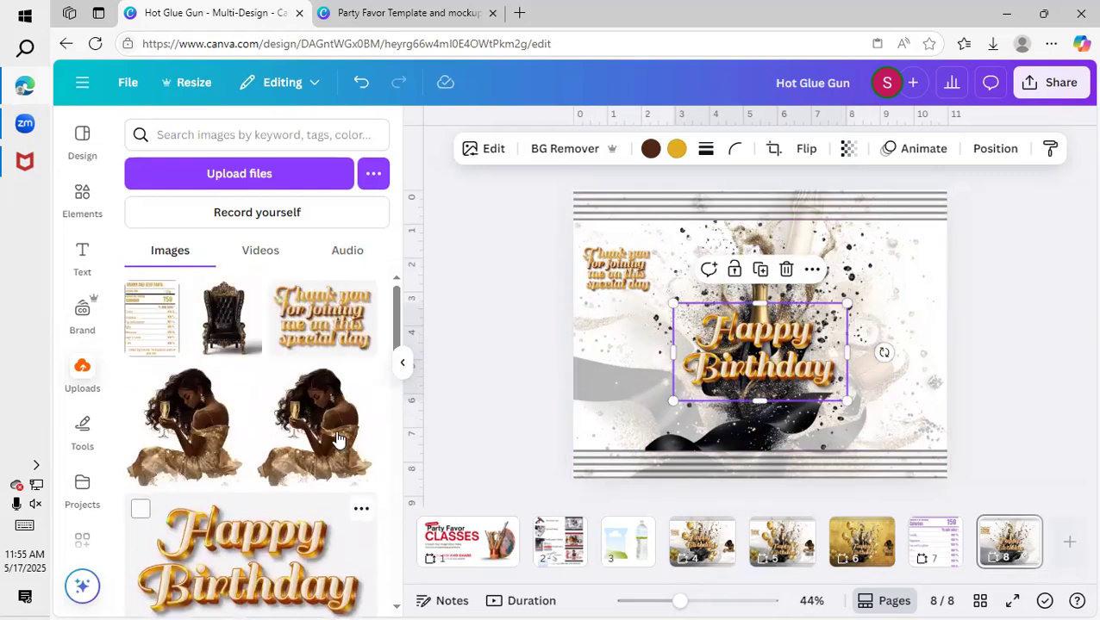
left_click(185, 424)
left_click(592, 148)
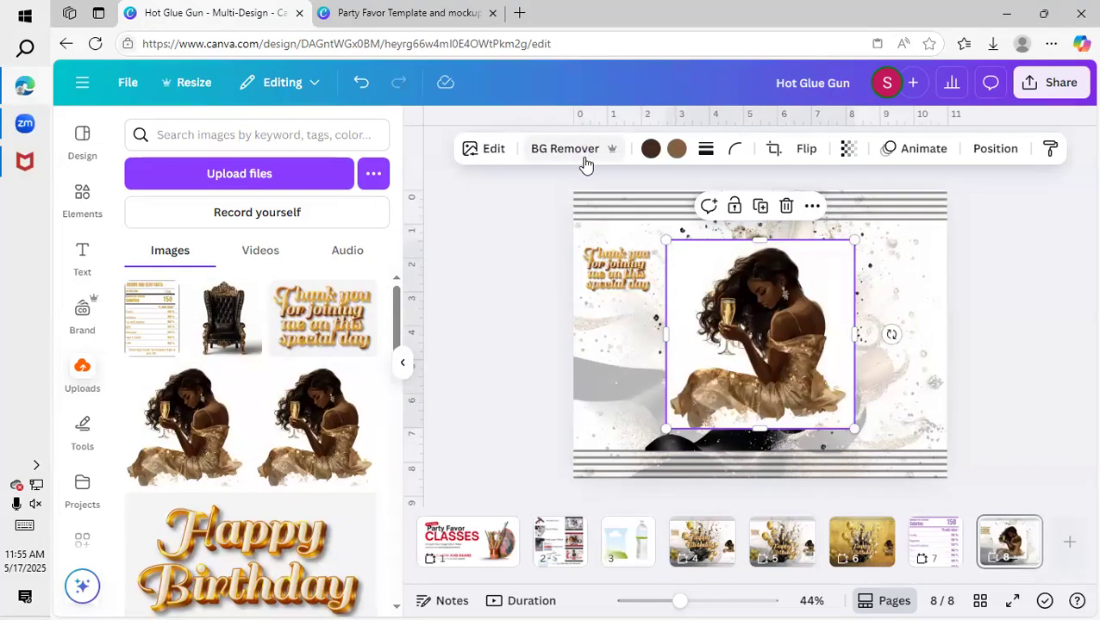
left_click_drag(662, 241, 748, 324)
left_click_drag(801, 372, 865, 343)
left_click_drag(833, 297, 894, 366)
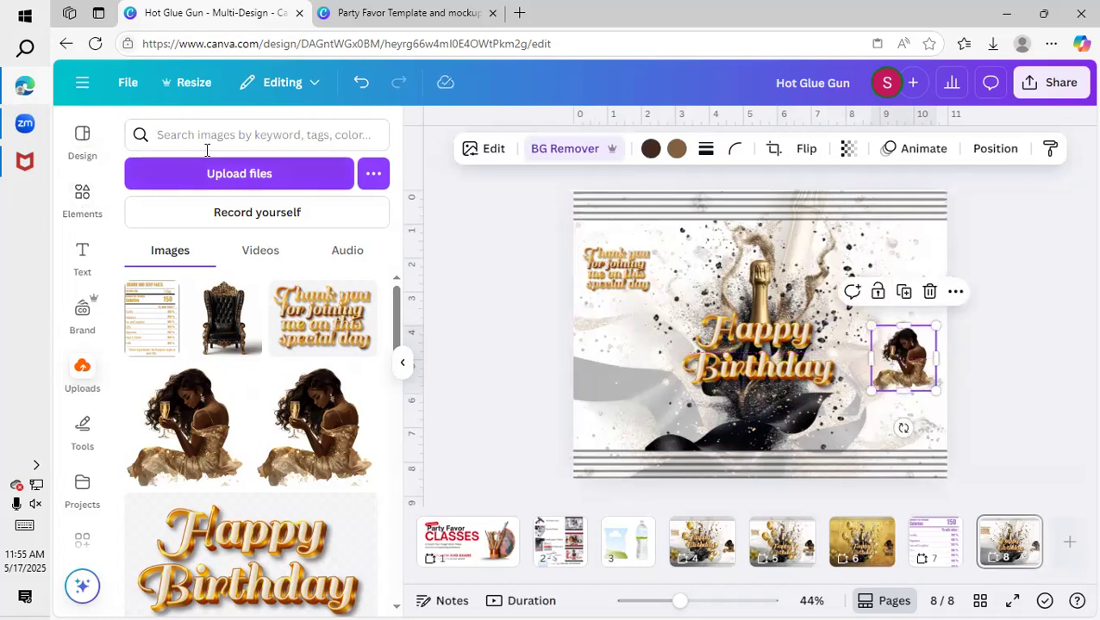
Search the graphics for "barcode" and add the heart-shaped barcode to the design.
left_click(82, 198)
left_click(247, 134)
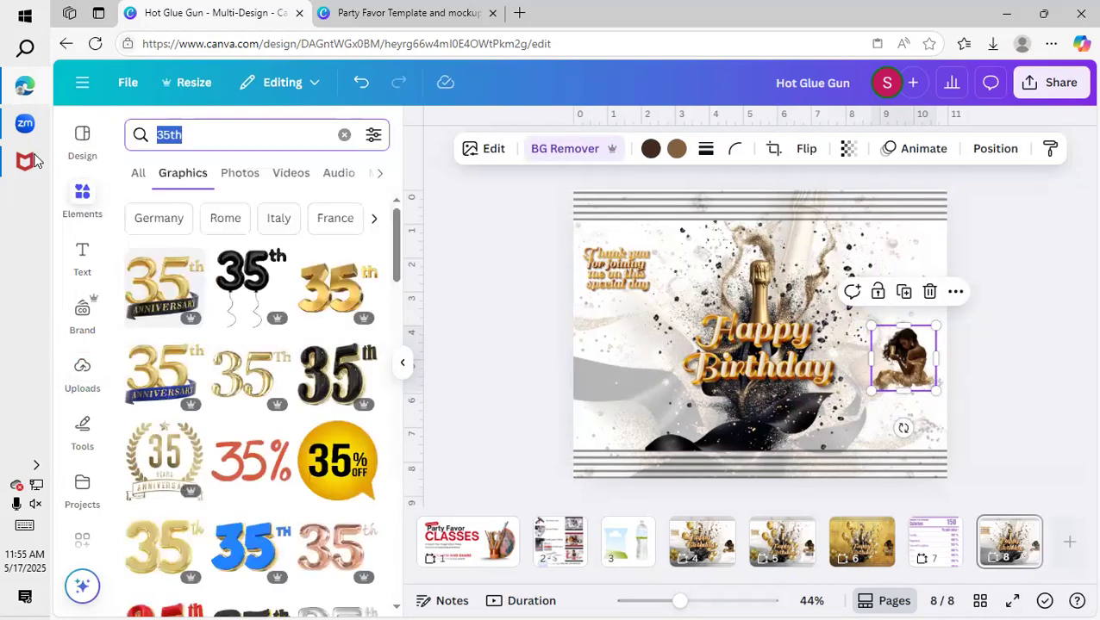
mouse_move(26, 175)
type("barcode")
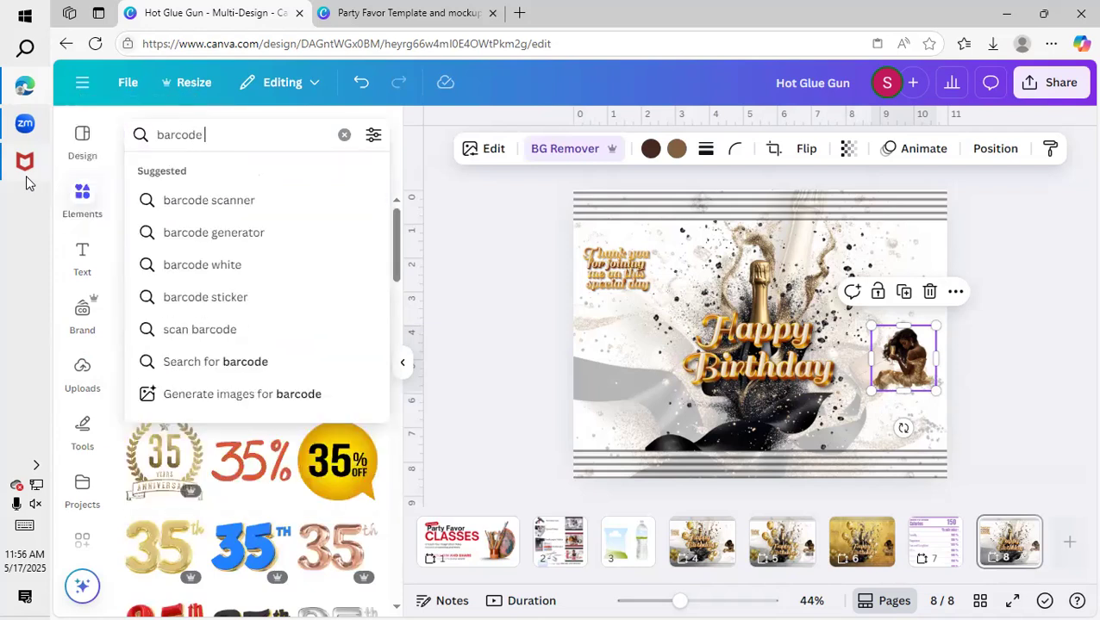
key("Return")
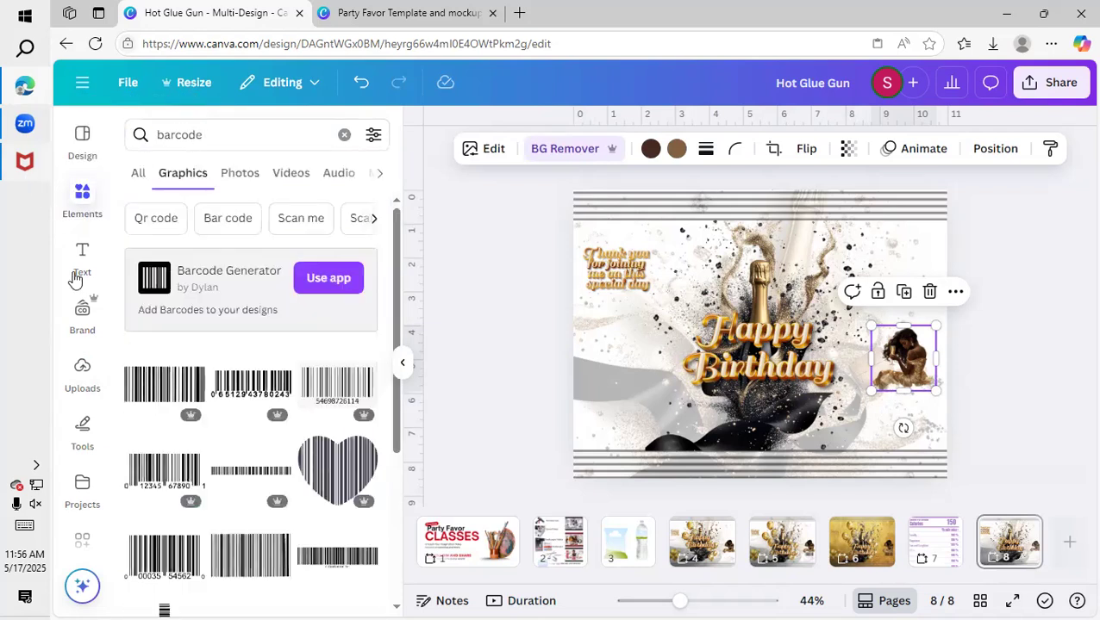
scroll(310, 410, "down", 1)
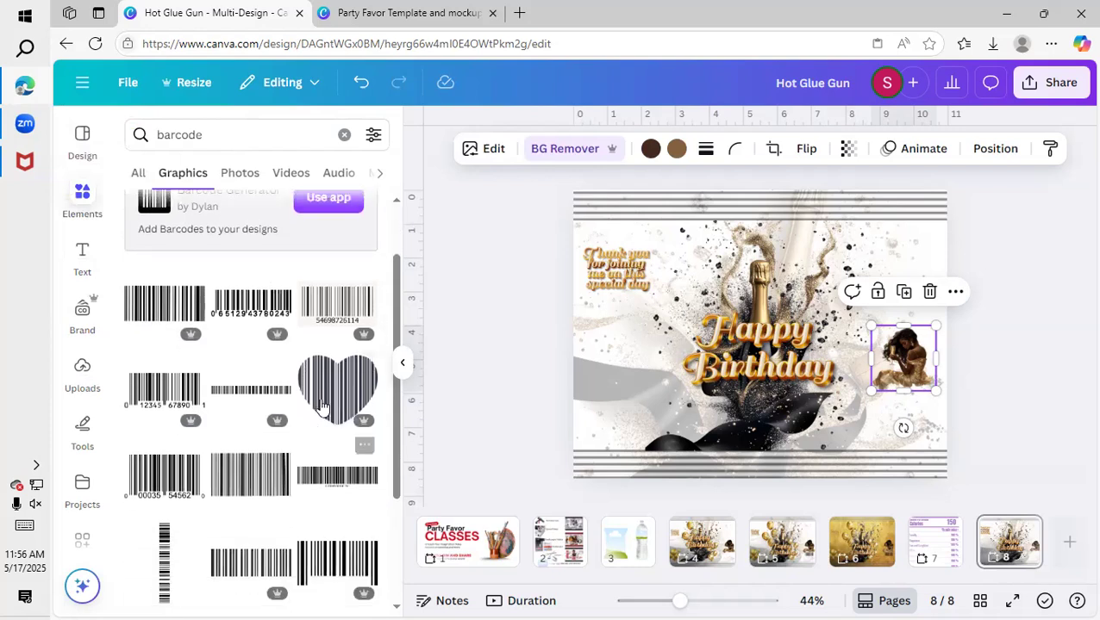
left_click(326, 398)
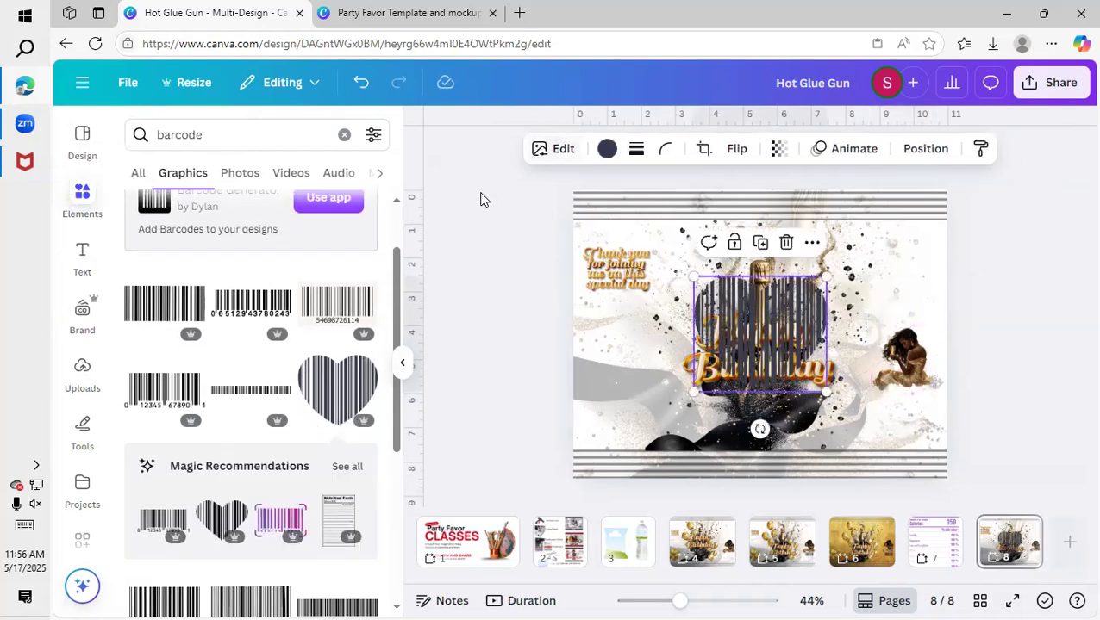
Recolor the heart barcode orange-gold from the "Happy Birthday" photo colors and shrink it into the template's lower-right corner.
left_click(607, 148)
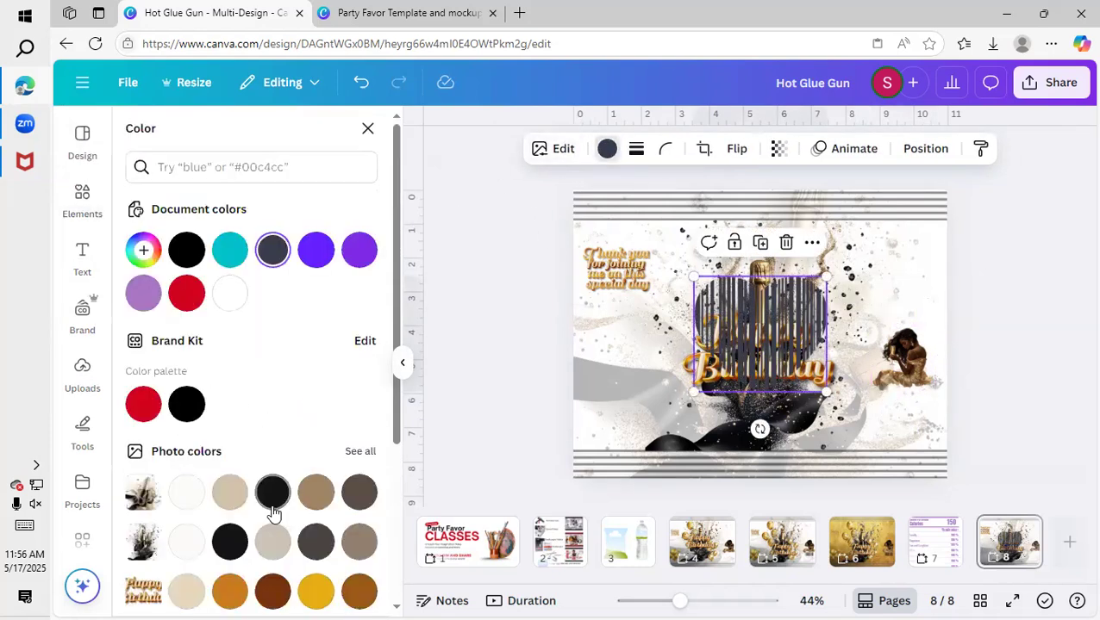
scroll(273, 508, "down", 1)
left_click(230, 511)
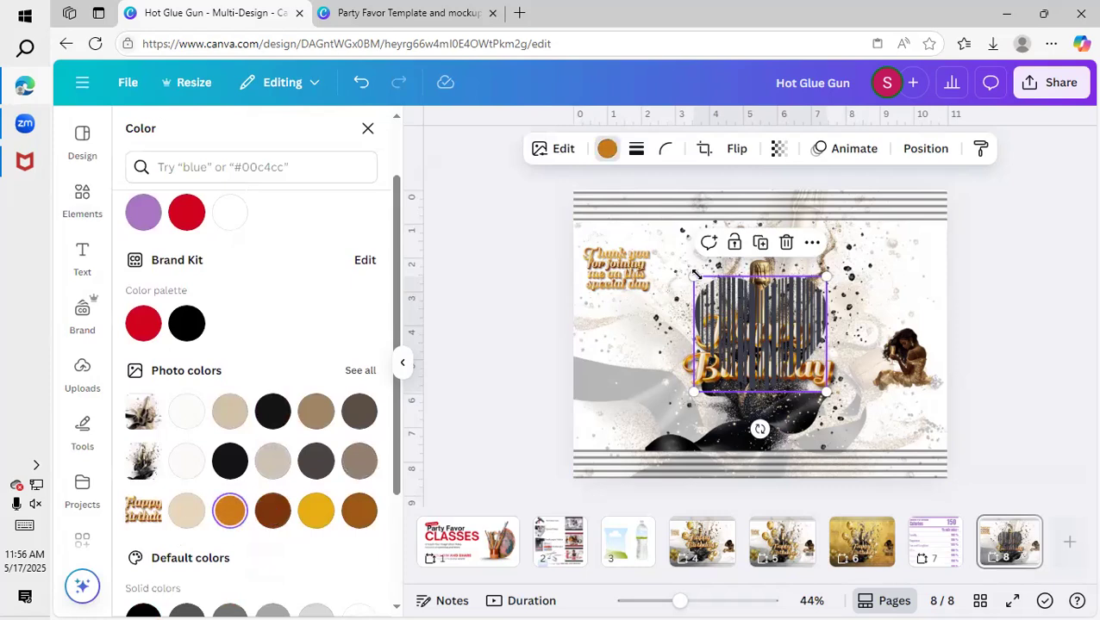
left_click_drag(694, 275, 929, 419)
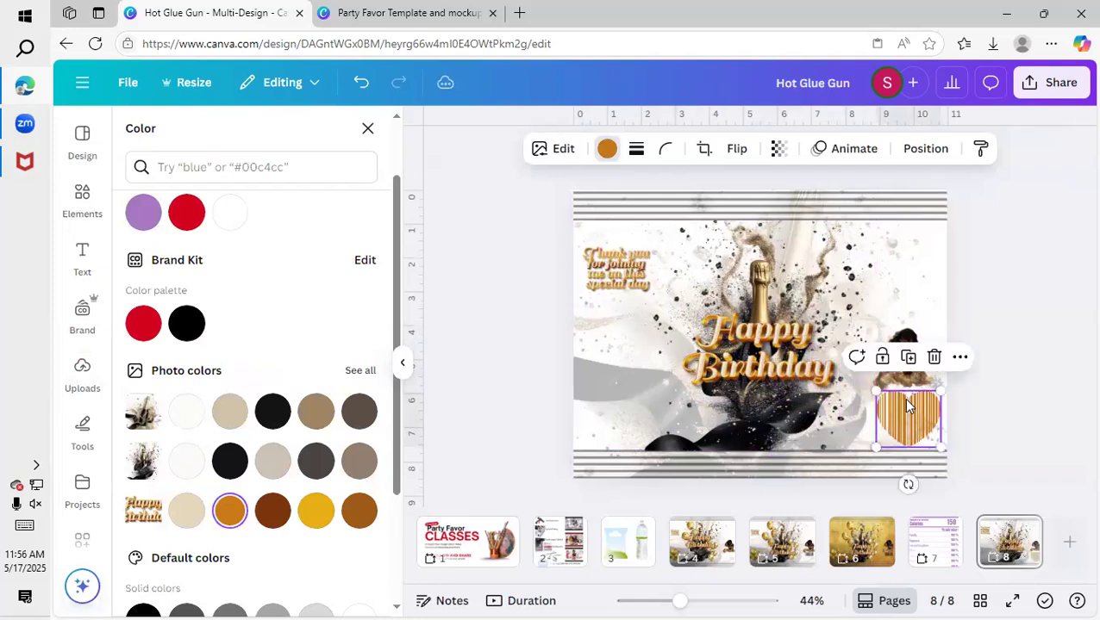
Raise the woman image, fit a smaller heart barcode right beneath it, and shift the "Thank you" image slightly left.
left_click_drag(906, 343, 904, 320)
left_click_drag(905, 418, 904, 417)
left_click_drag(932, 384, 897, 403)
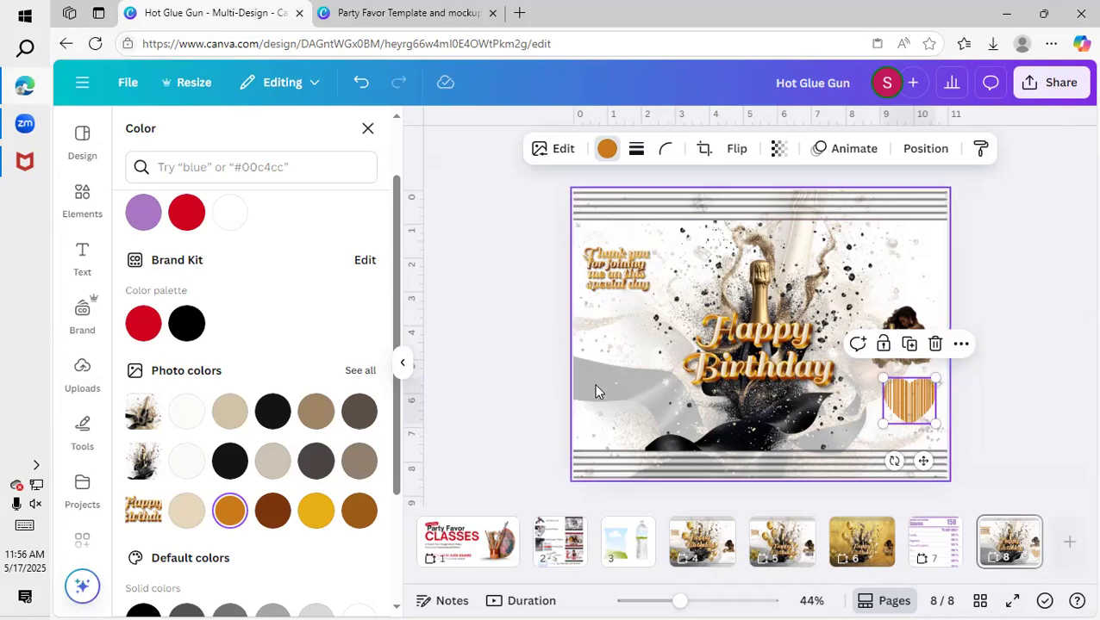
left_click_drag(638, 256, 614, 274)
left_click(907, 392)
left_click_drag(907, 383, 913, 383)
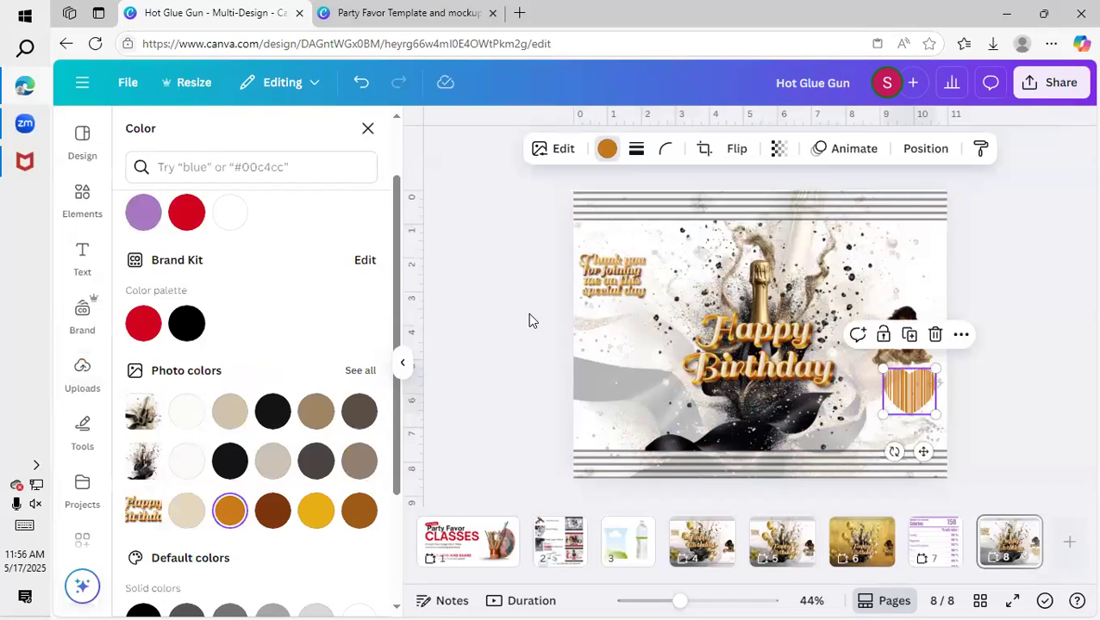
Add the uploaded "Grown and Sexy Facts" label to page 8, enlarge it, and move it left of center.
left_click(82, 376)
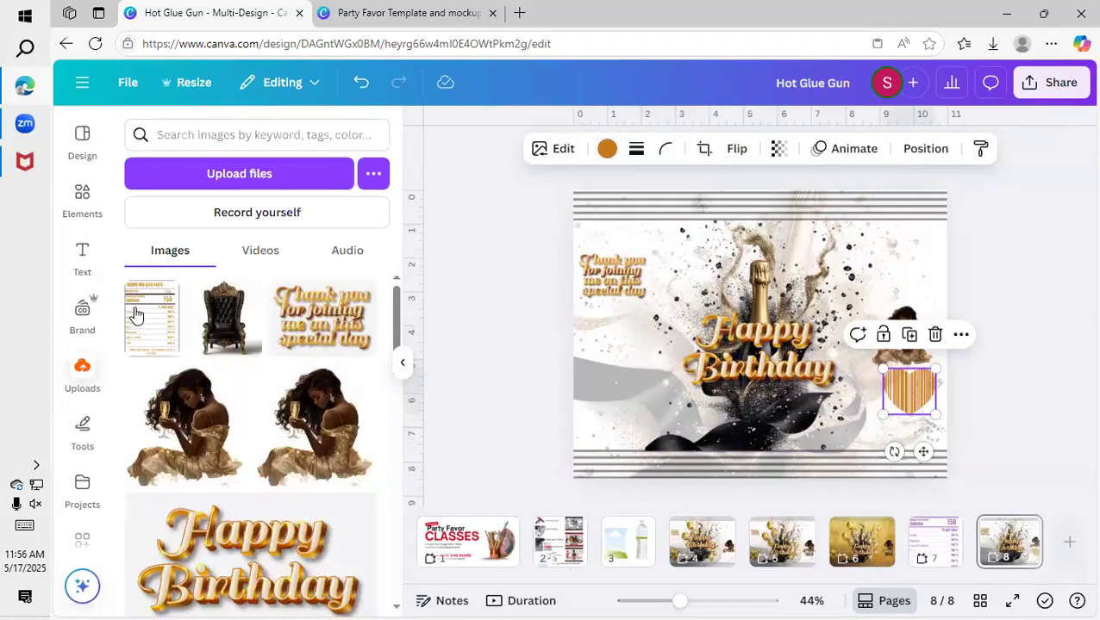
left_click(143, 321)
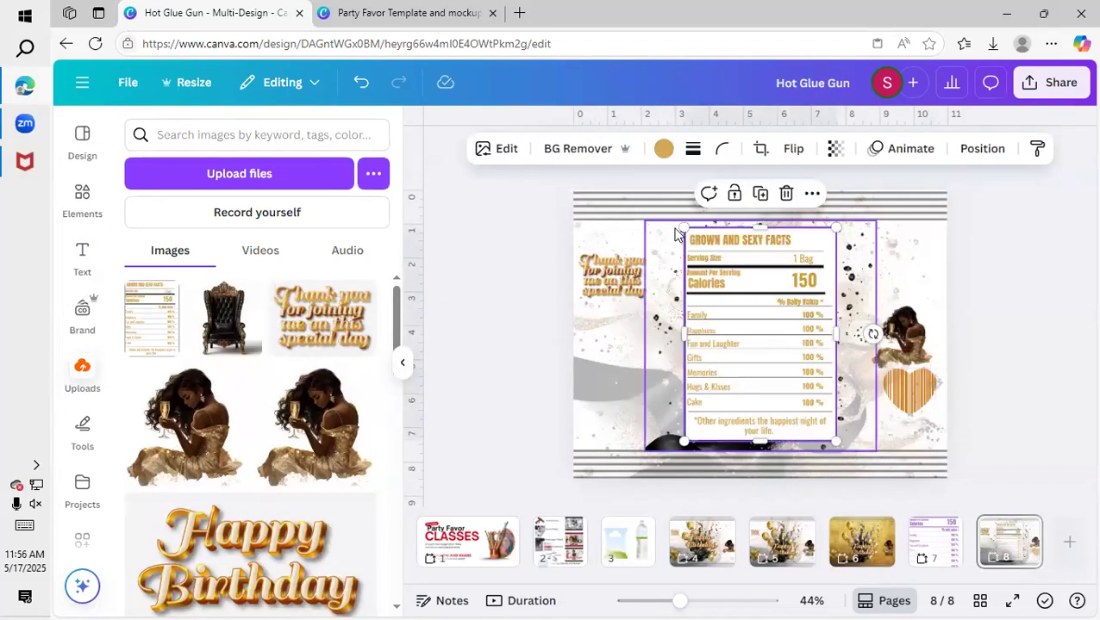
left_click_drag(690, 238, 624, 225)
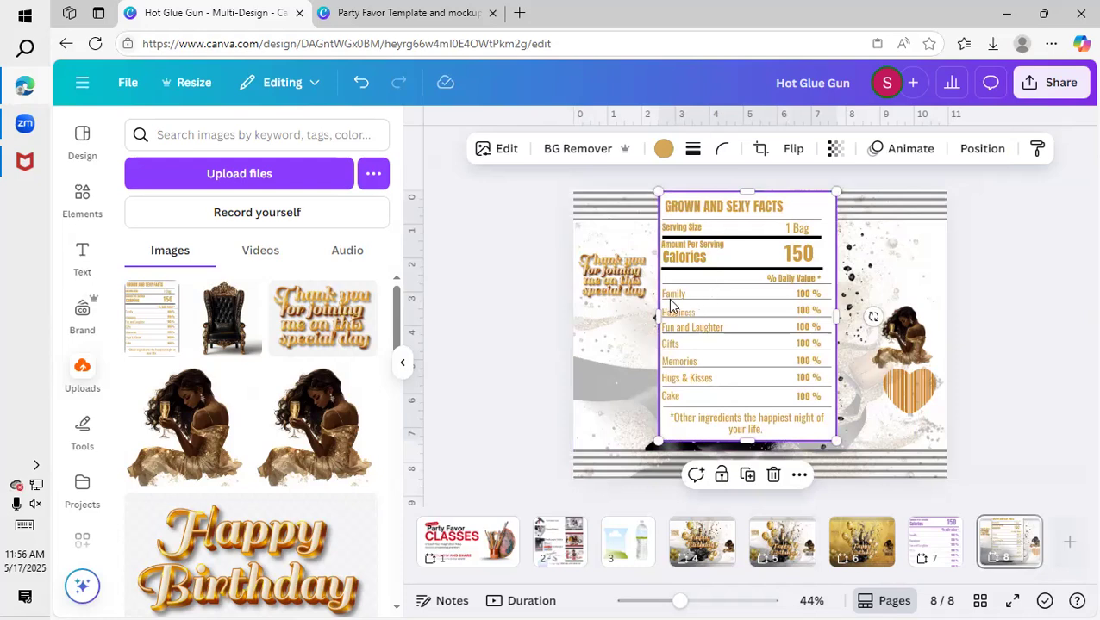
left_click(996, 533)
left_click_drag(707, 213, 665, 245)
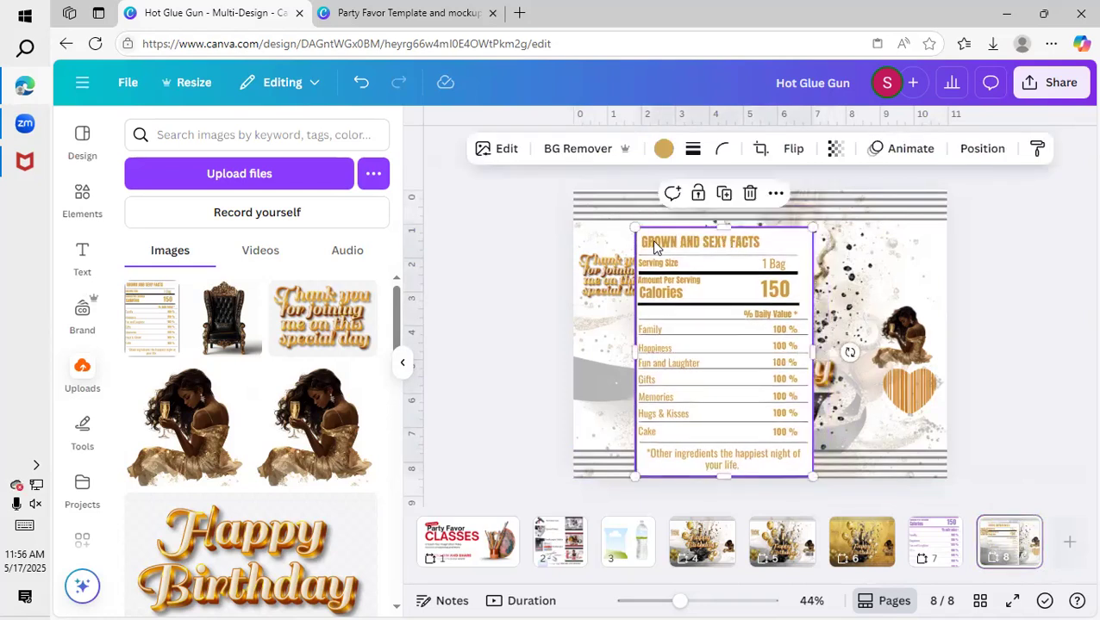
Retitle the page 7 nutrition label "Grown and Sexy Facts" and widen its text box so the title fits on one line.
left_click(937, 544)
left_click(709, 226)
double_click(709, 227)
type("Grow")
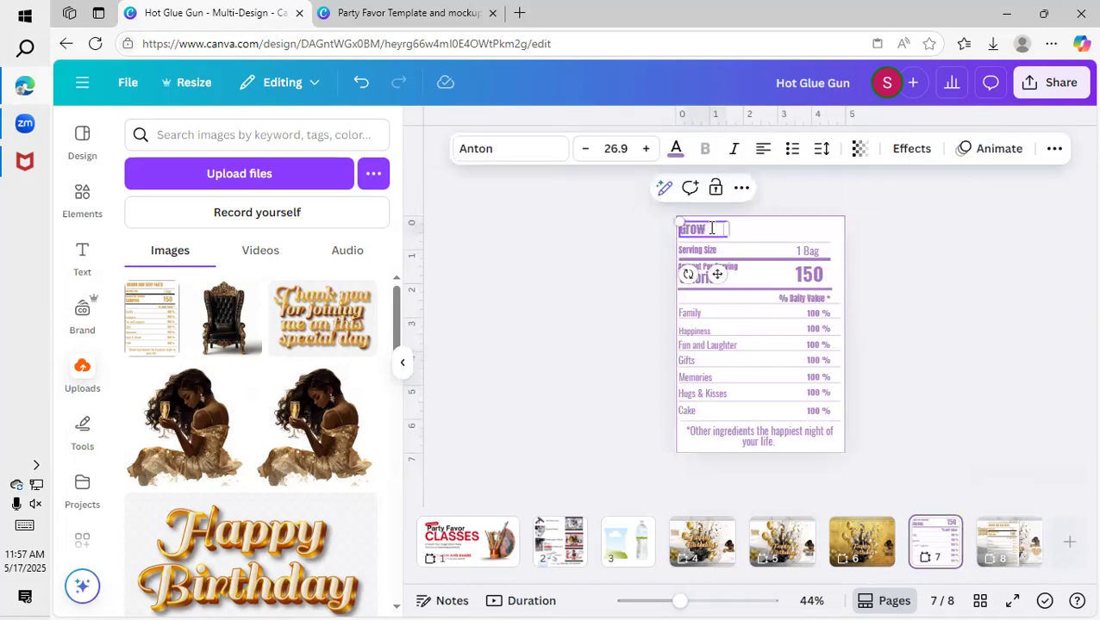
type("n and S")
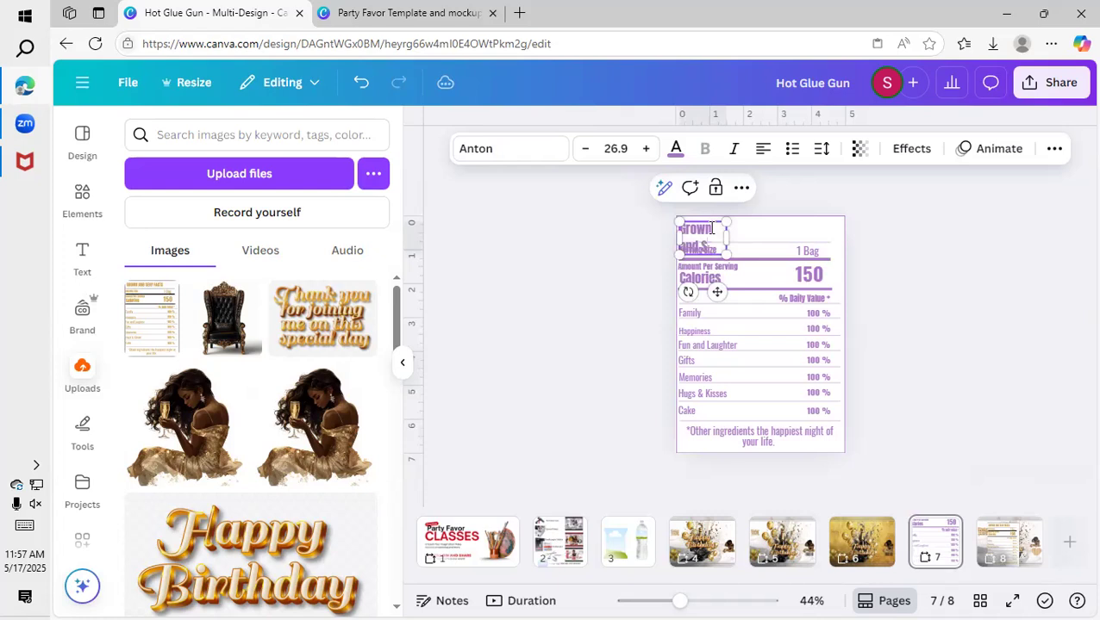
type("exy Fabu")
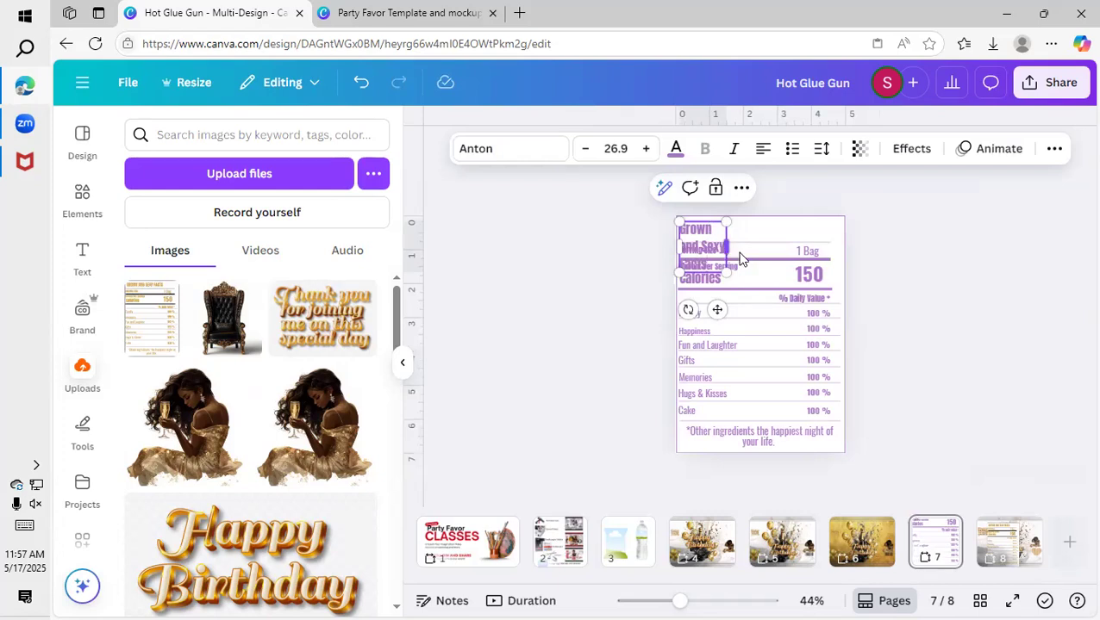
left_click_drag(739, 258, 826, 255)
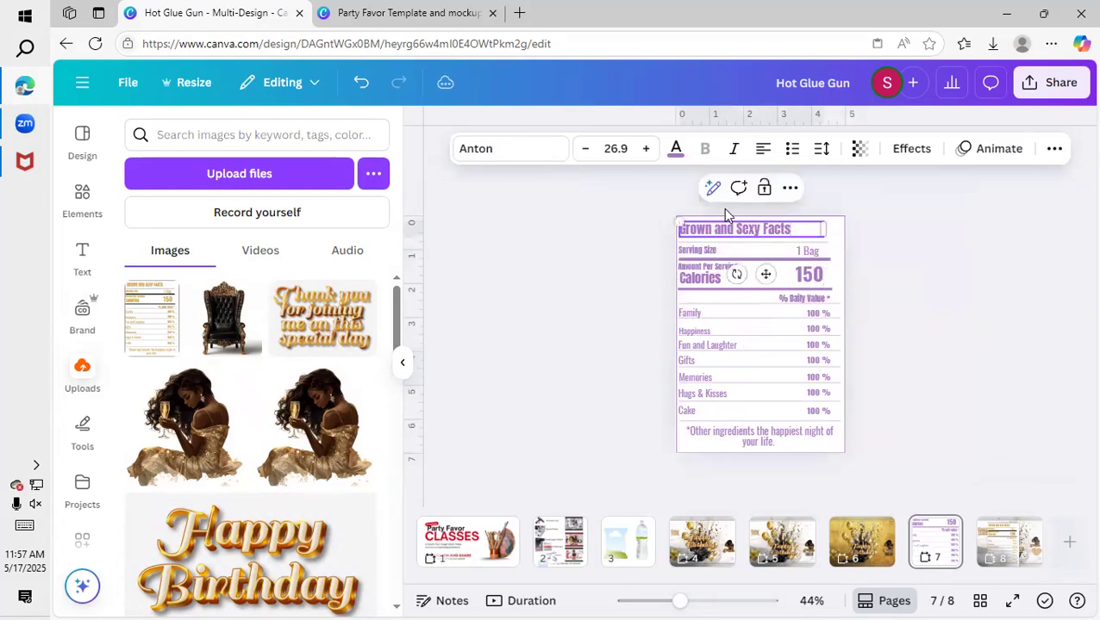
Recolor the title orange-gold from the document colors and apply the change to all matching purple text.
left_click(677, 150)
left_click(143, 293)
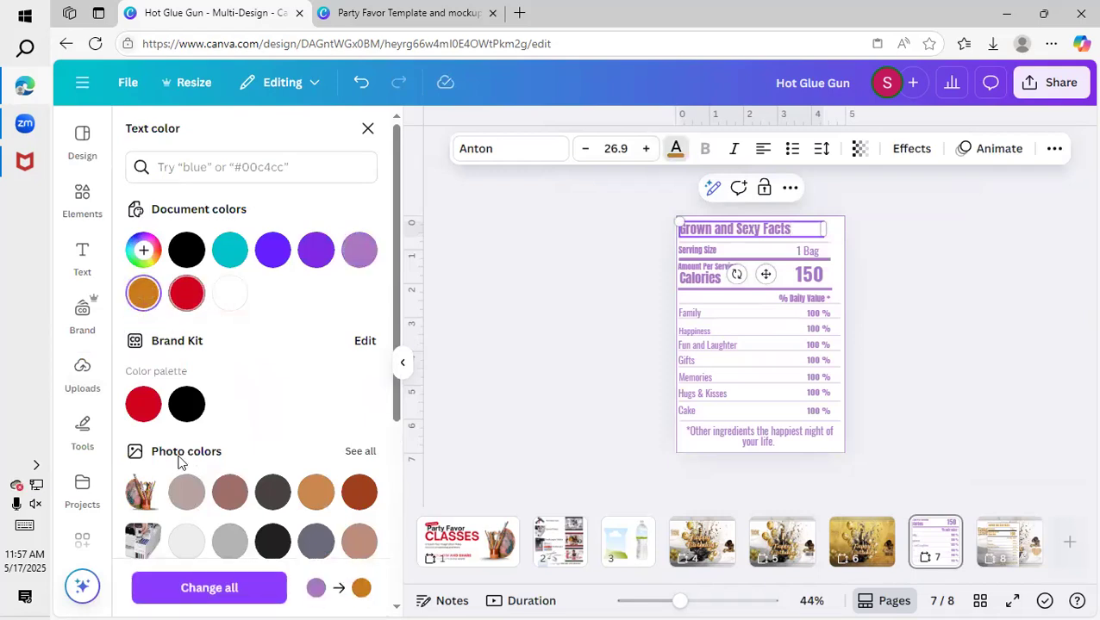
left_click(208, 587)
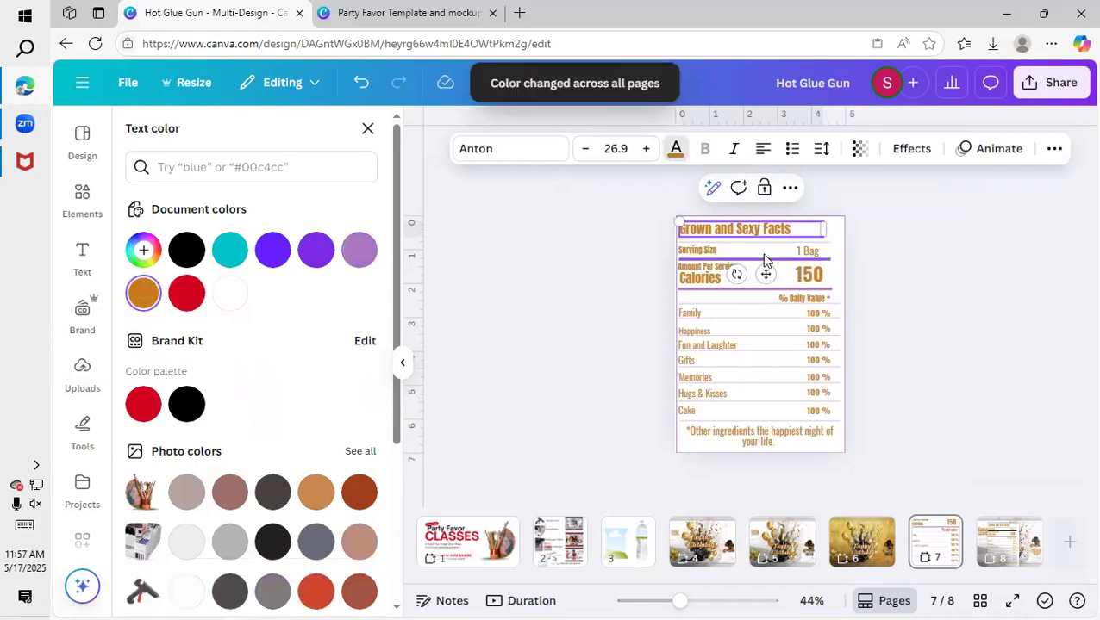
Recolor the divider line under the serving size black and apply the change to all matching purple lines.
left_click(765, 259)
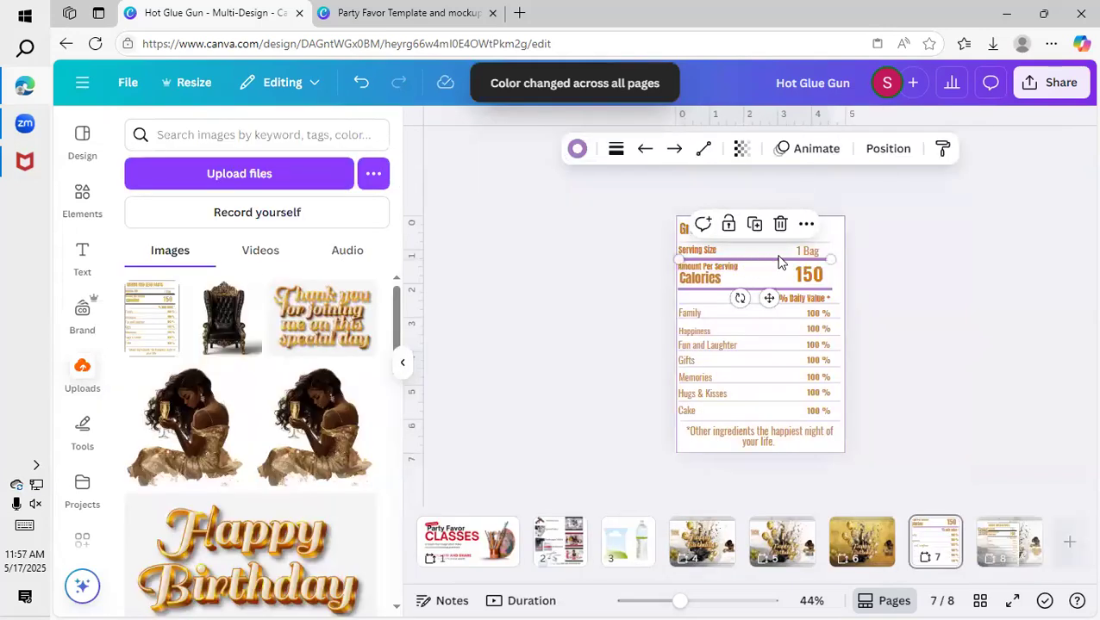
left_click(578, 152)
left_click(186, 250)
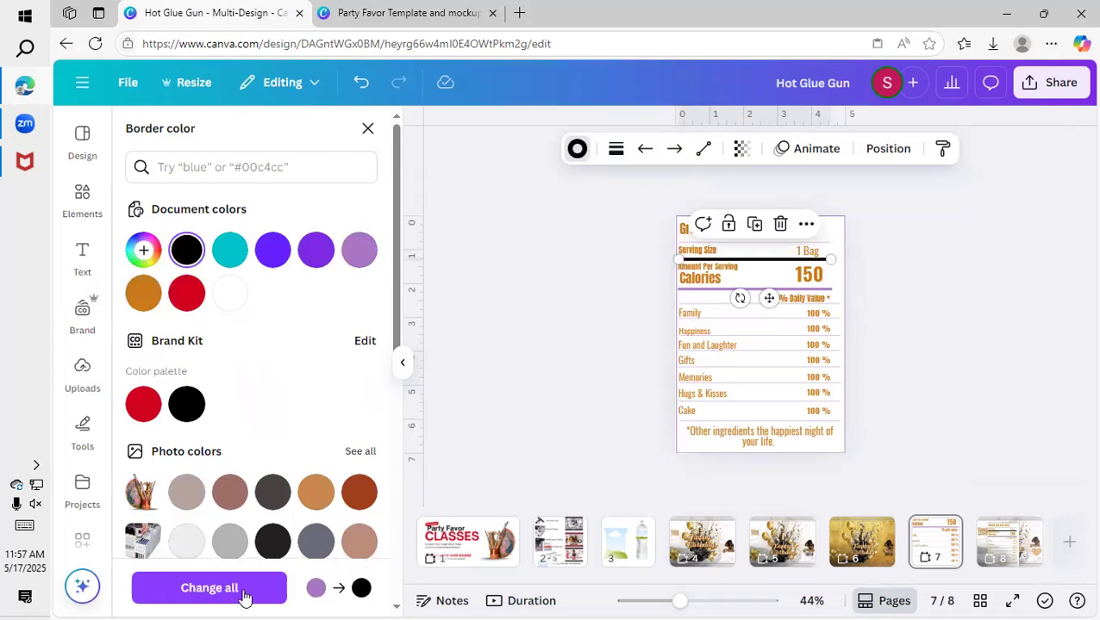
double_click(695, 315)
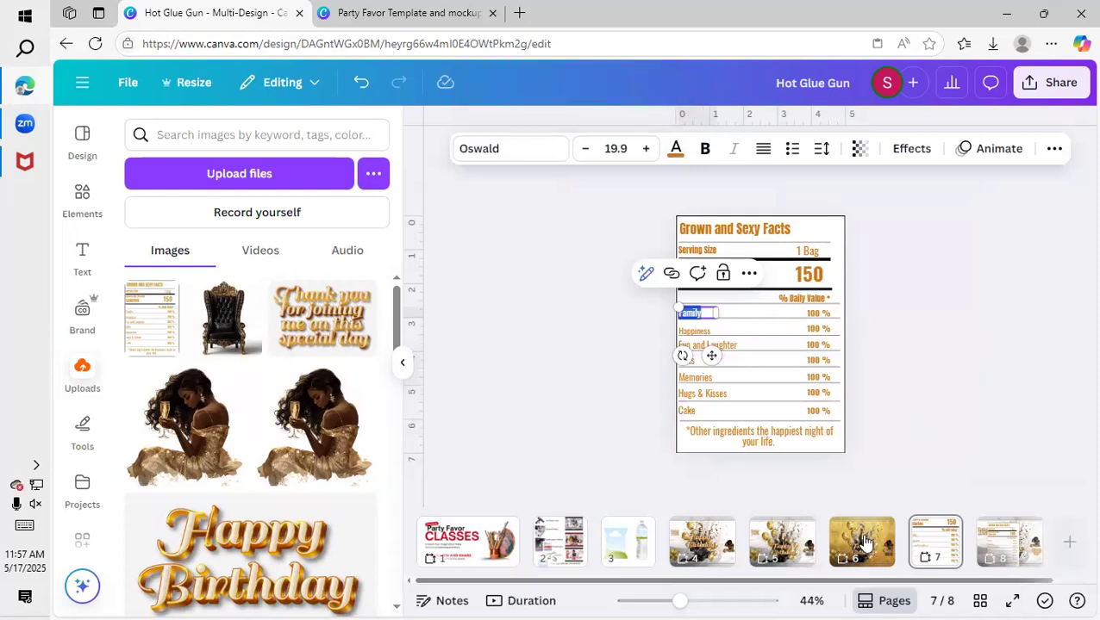
On page 8, shrink the facts label and place it in the upper part of the right panel, above the woman image.
left_click(1014, 543)
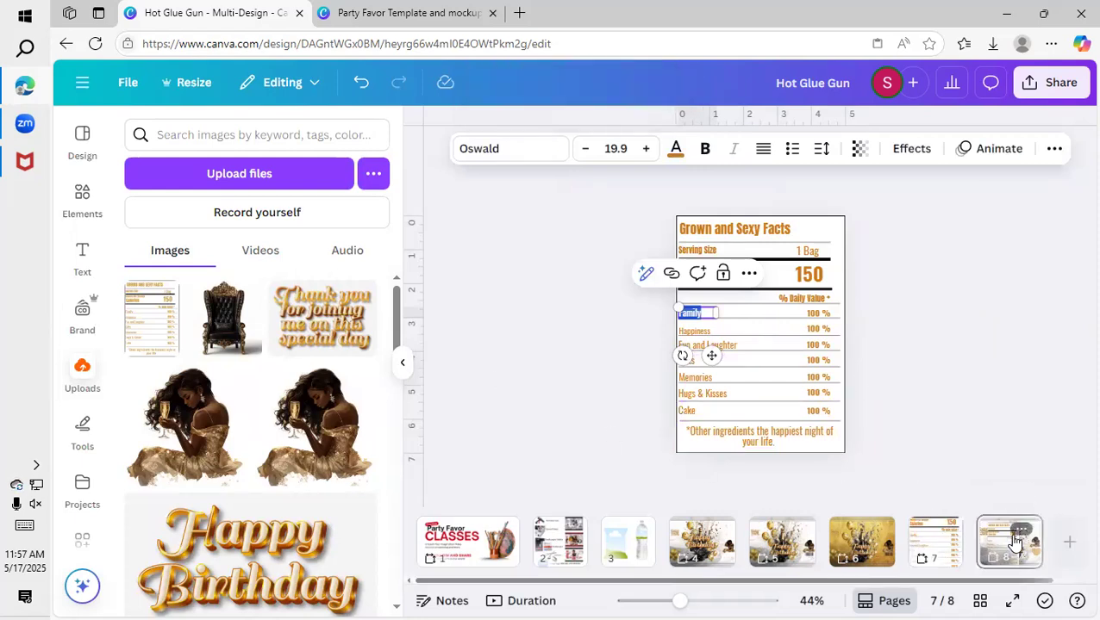
left_click(638, 231)
left_click_drag(637, 231, 744, 380)
left_click_drag(803, 401, 913, 292)
left_click_drag(862, 226, 877, 244)
left_click_drag(898, 289, 897, 270)
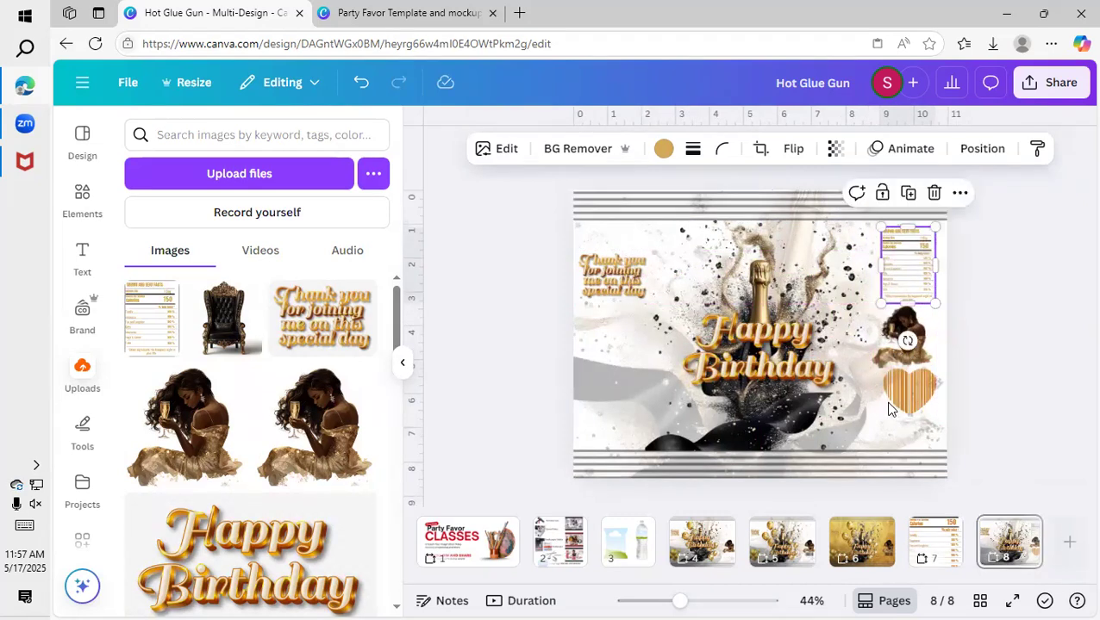
Respace the right panel by shifting the heart barcode, the woman image and the facts label slightly downward.
left_click_drag(904, 392, 899, 410)
left_click_drag(905, 342, 900, 334)
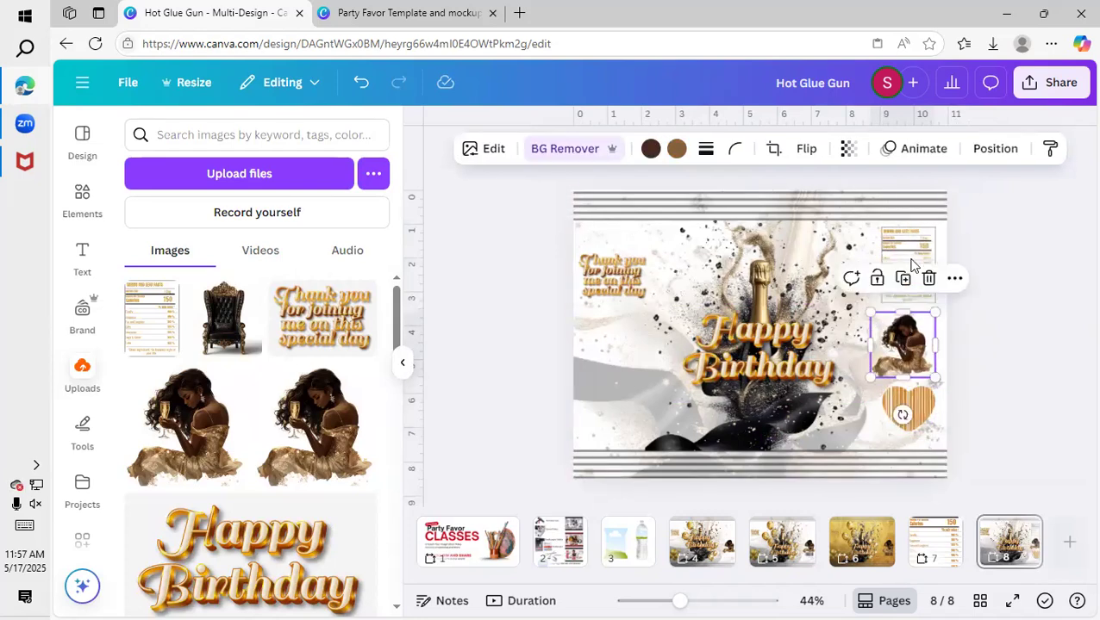
left_click(910, 257)
left_click_drag(909, 257, 908, 263)
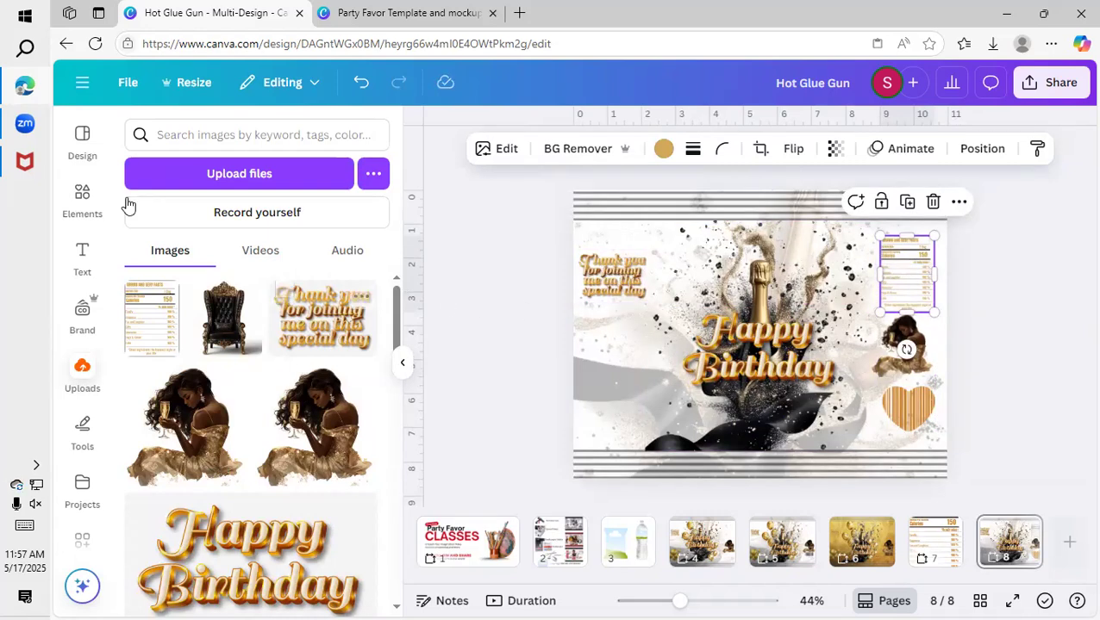
Search the graphics for "Gold balloons" and add the gold balloon cluster with small balloons floating around it.
left_click(101, 211)
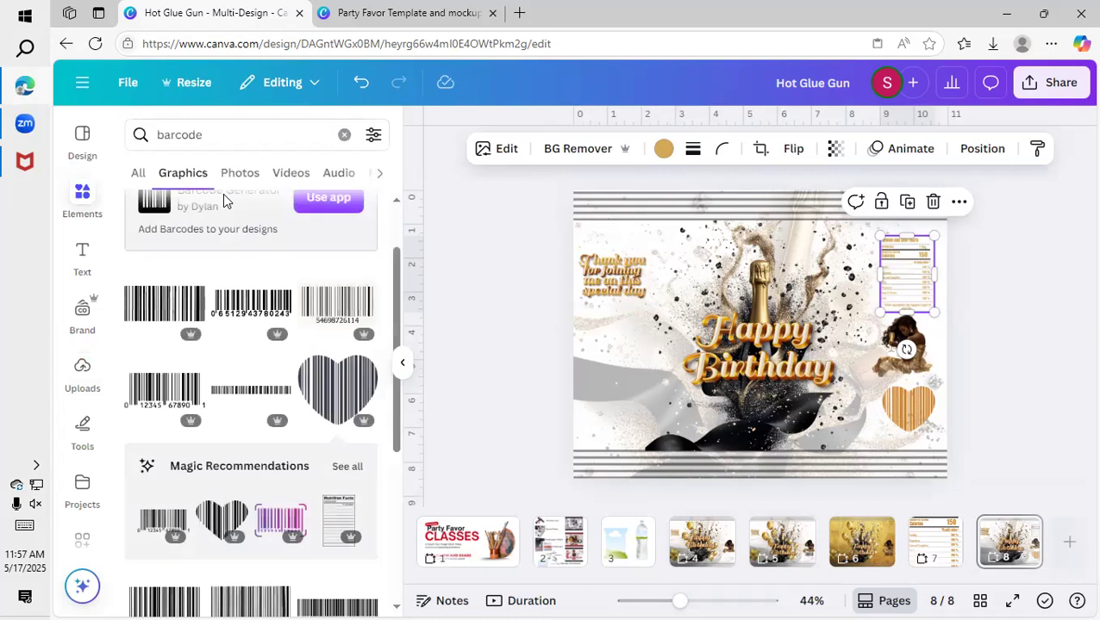
left_click(345, 136)
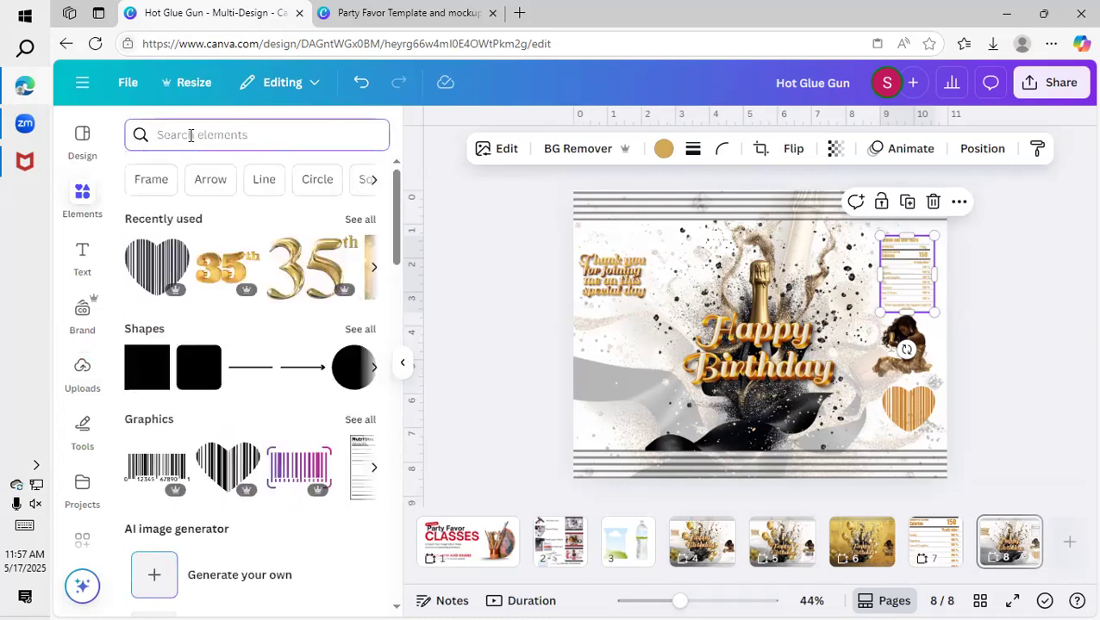
type("ballo")
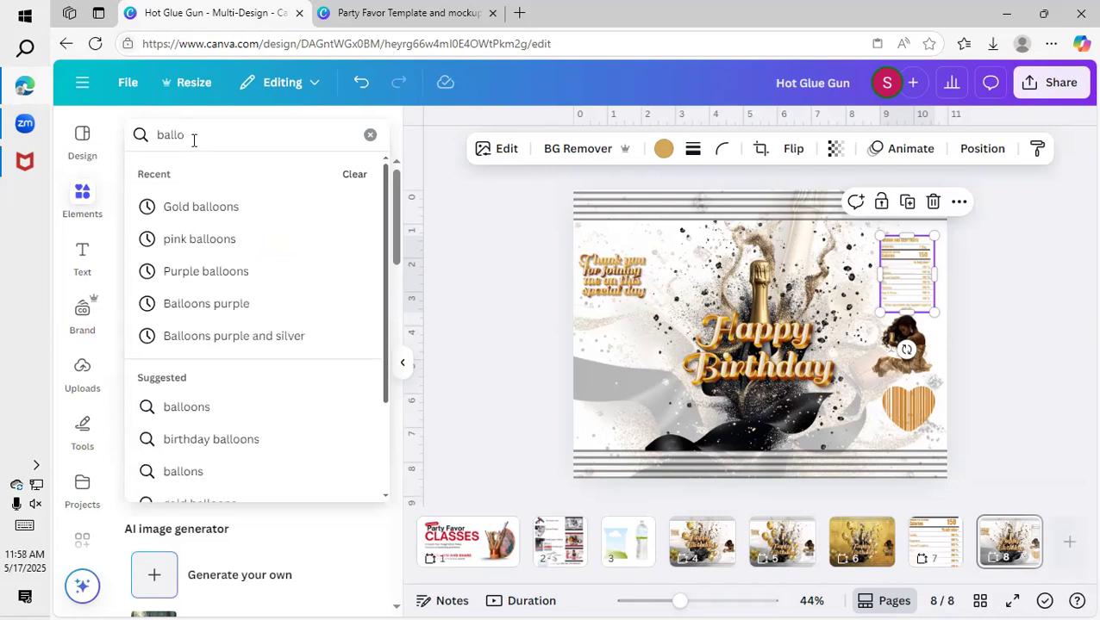
left_click(221, 209)
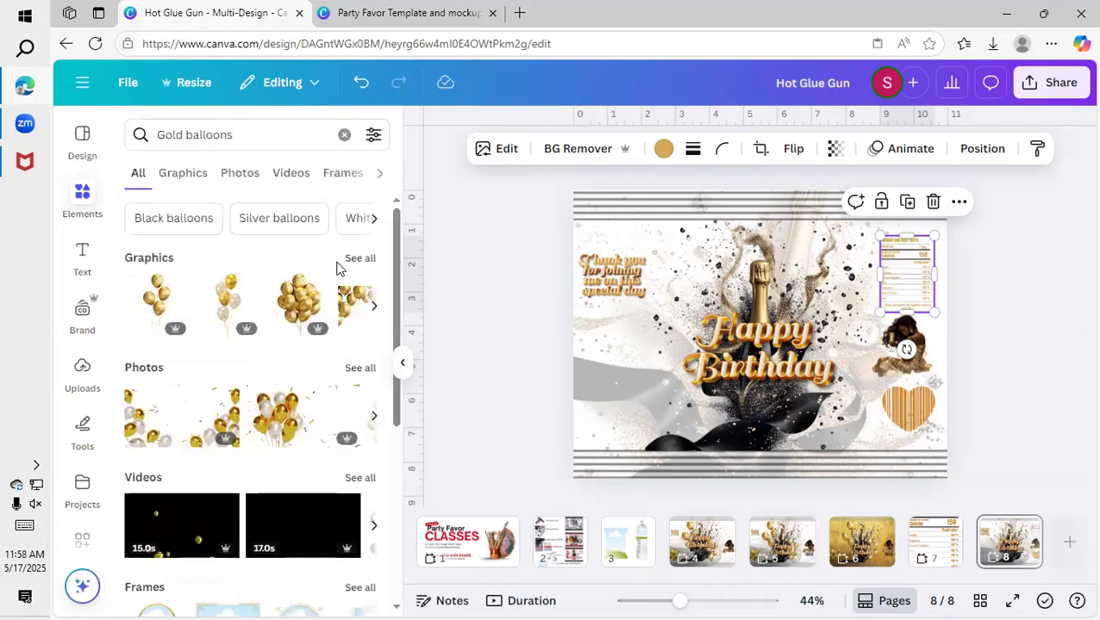
left_click(360, 258)
scroll(295, 405, "down", 5)
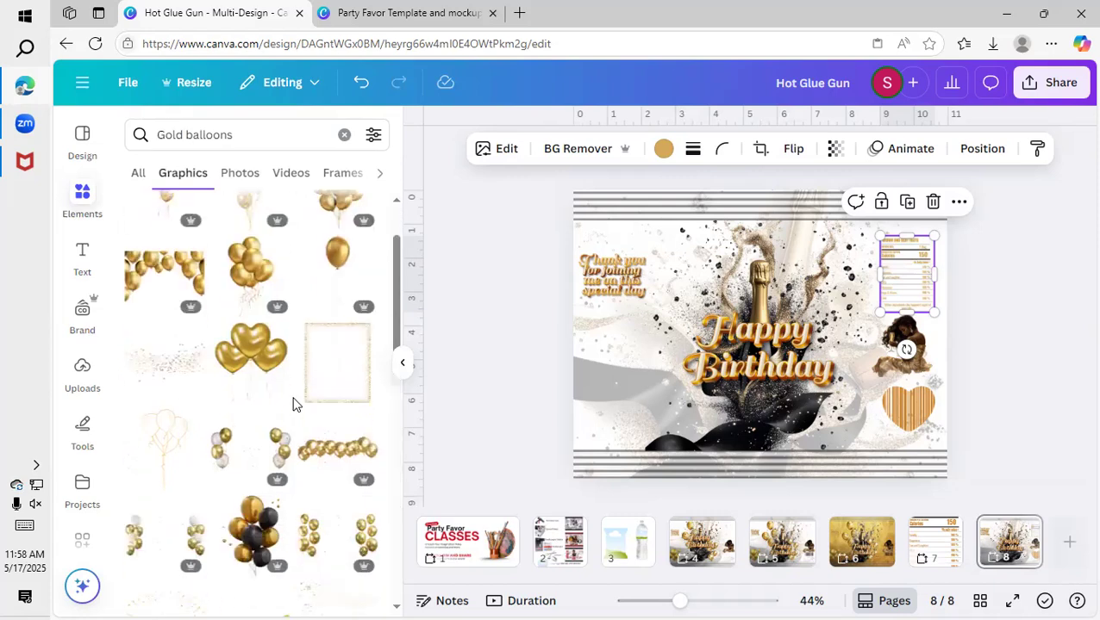
scroll(310, 410, "down", 2)
left_click(345, 326)
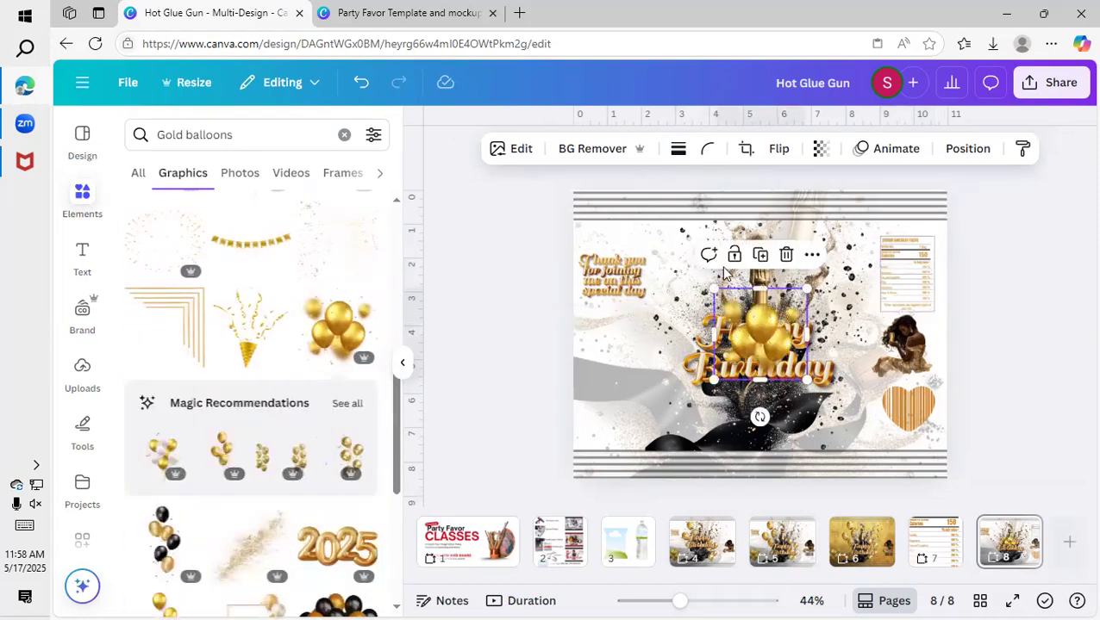
Move the balloon cluster to the lower-left corner of the wrapper and resize it to fit the left panel.
left_click_drag(759, 337, 614, 396)
left_click_drag(655, 366, 648, 374)
left_click_drag(608, 426, 614, 430)
left_click_drag(657, 377, 661, 372)
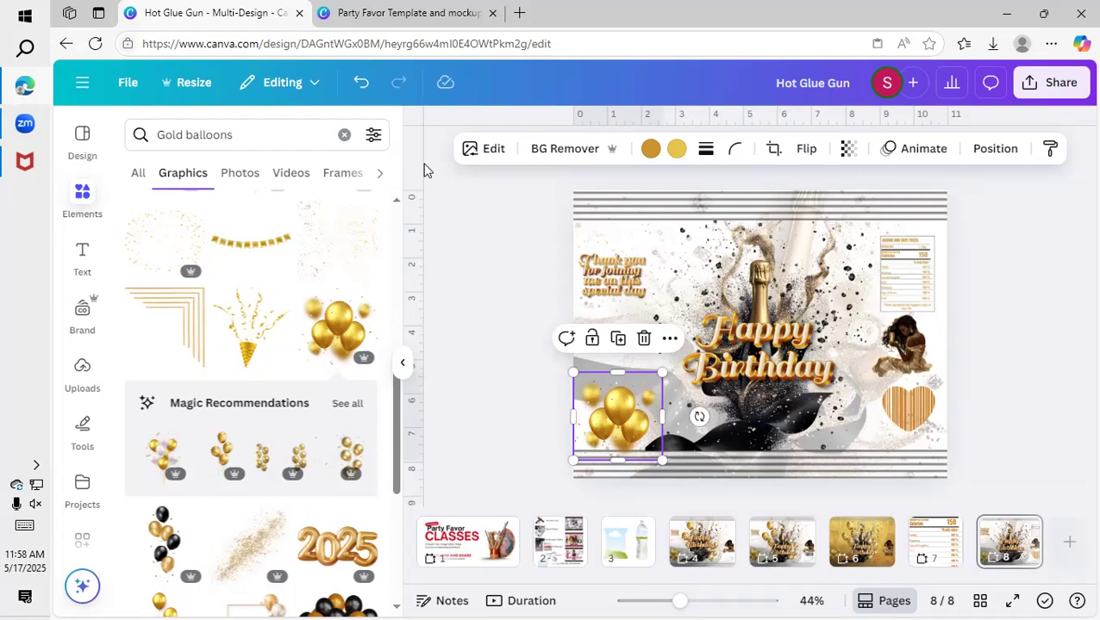
Place vertical guides on both sides of the center panel and nudge the "Thank you" image and balloon cluster within the left panel.
left_click_drag(428, 163, 668, 179)
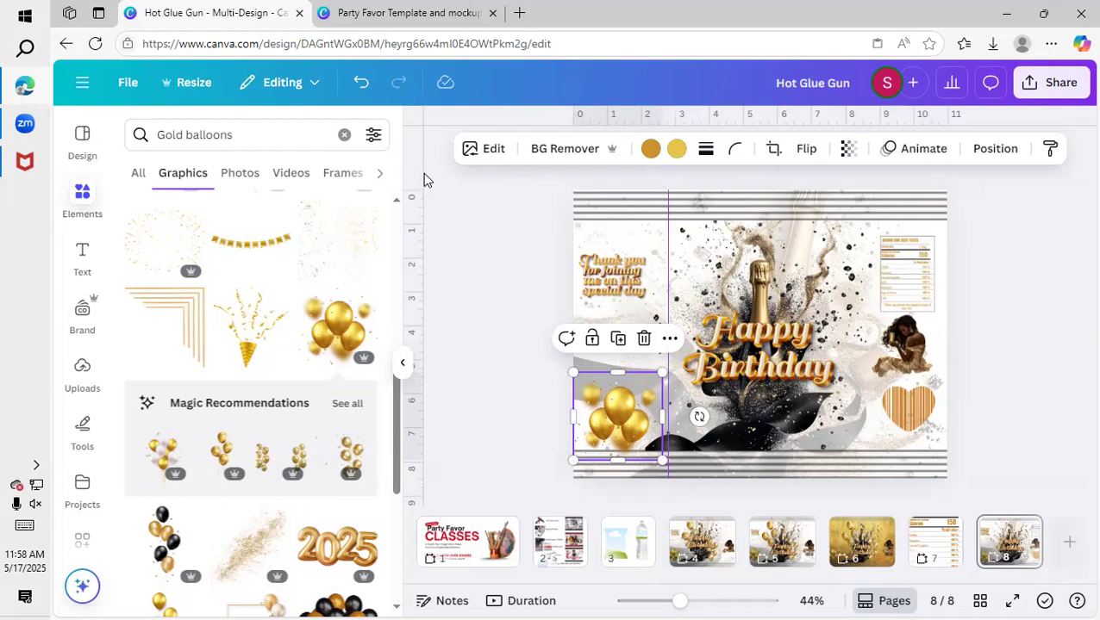
left_click_drag(422, 176, 864, 204)
left_click_drag(628, 278, 633, 271)
left_click_drag(626, 432, 625, 426)
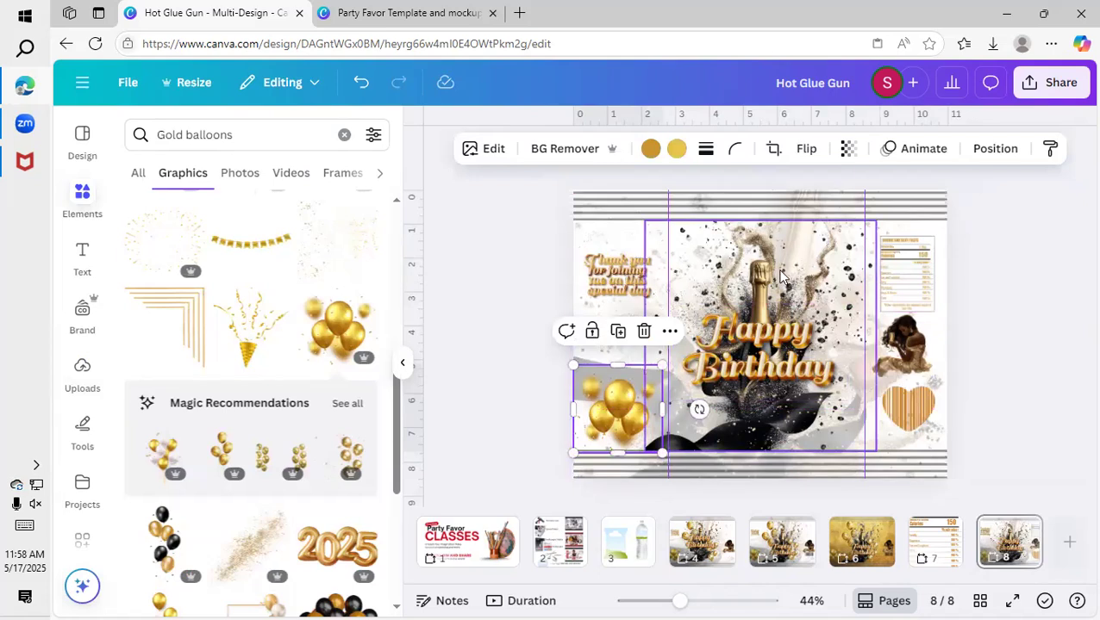
left_click_drag(668, 198, 661, 198)
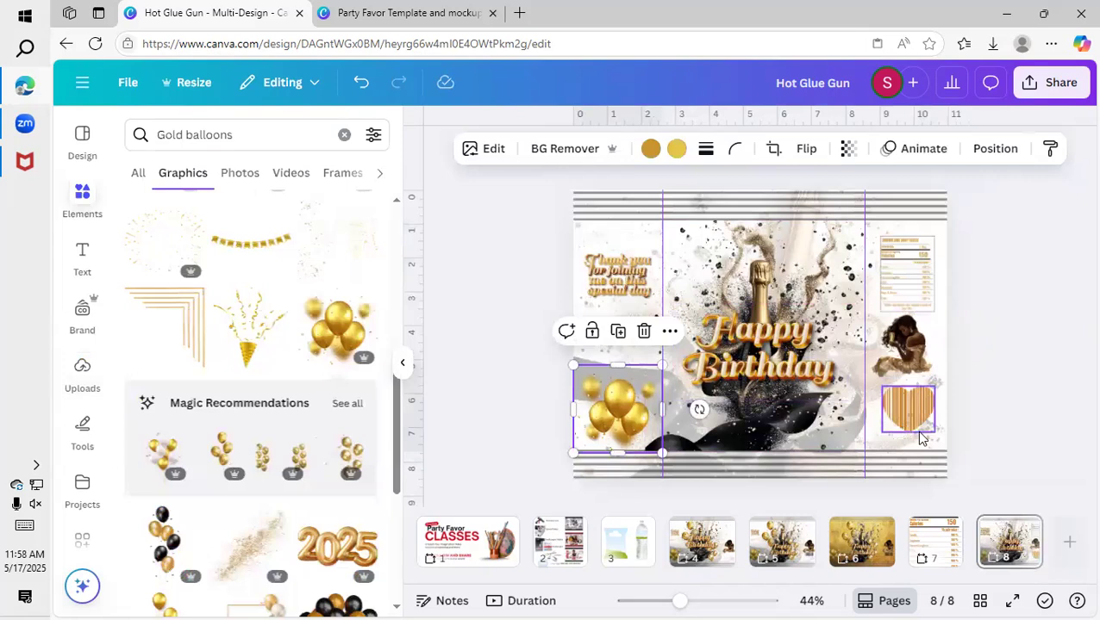
Add the first gold balloon bunch graphic to the upper left of the center panel and send it behind "Happy Birthday".
left_click(1009, 460)
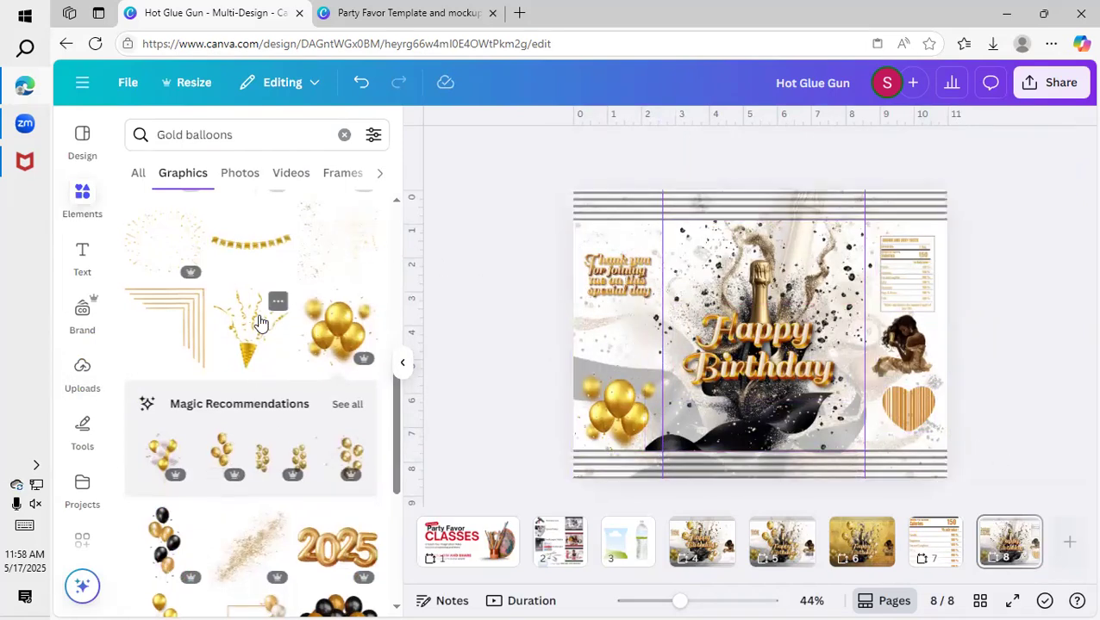
scroll(258, 319, "up", 3)
scroll(156, 362, "up", 3)
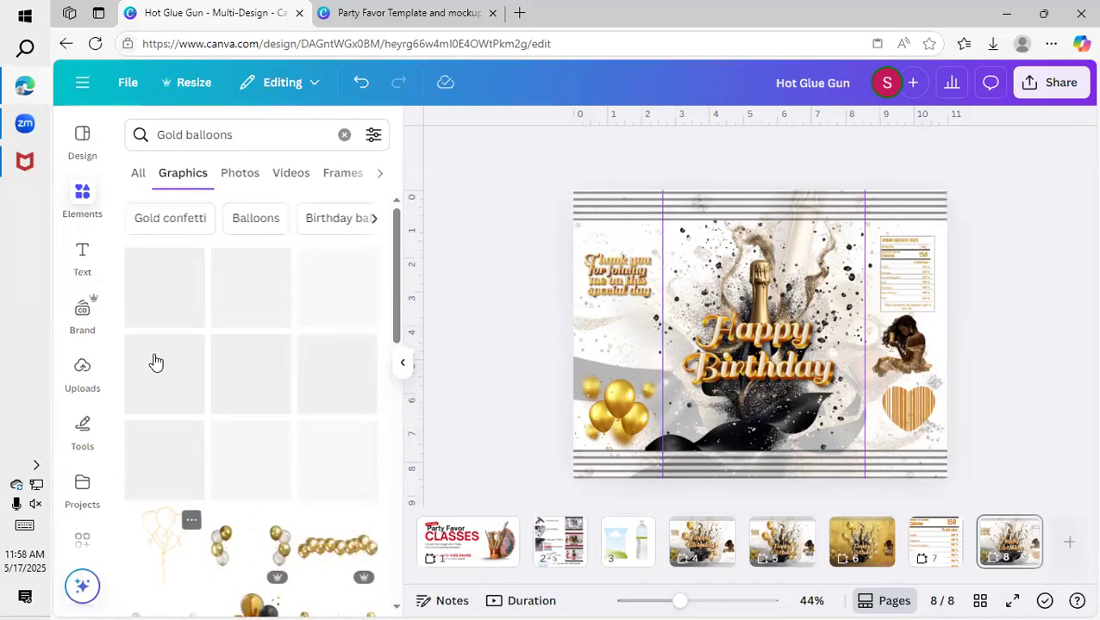
left_click(154, 312)
left_click_drag(728, 278, 705, 315)
key("ctrl+bracketleft")
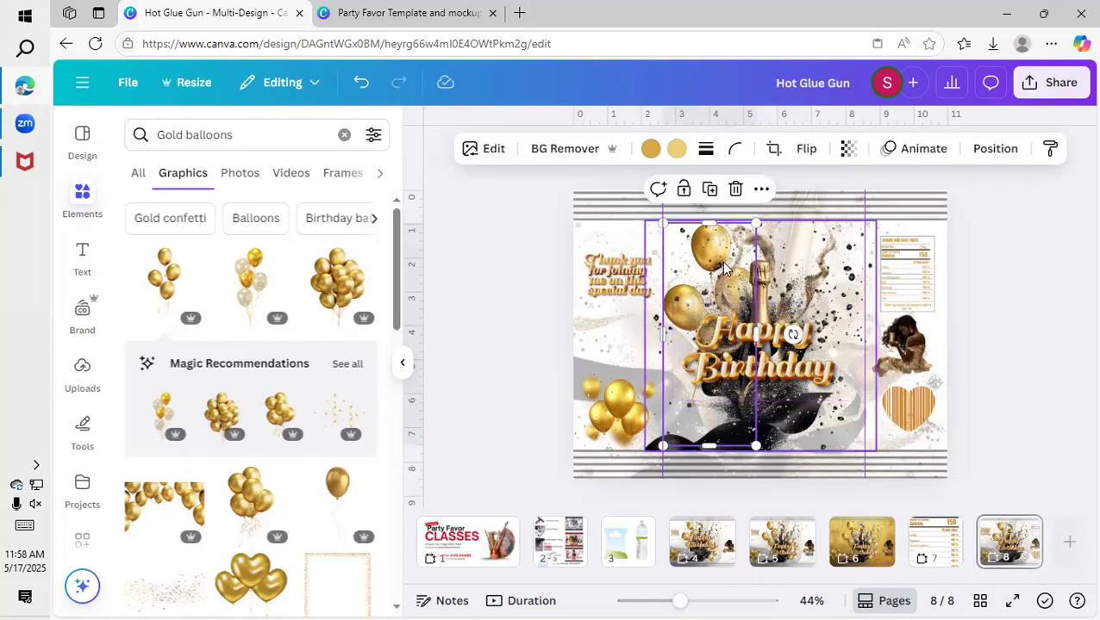
Duplicate the balloon bunch and fit a smaller copy along the right guide, beside the "Happy Birthday" text.
left_click_drag(755, 222, 860, 336)
left_click(704, 187)
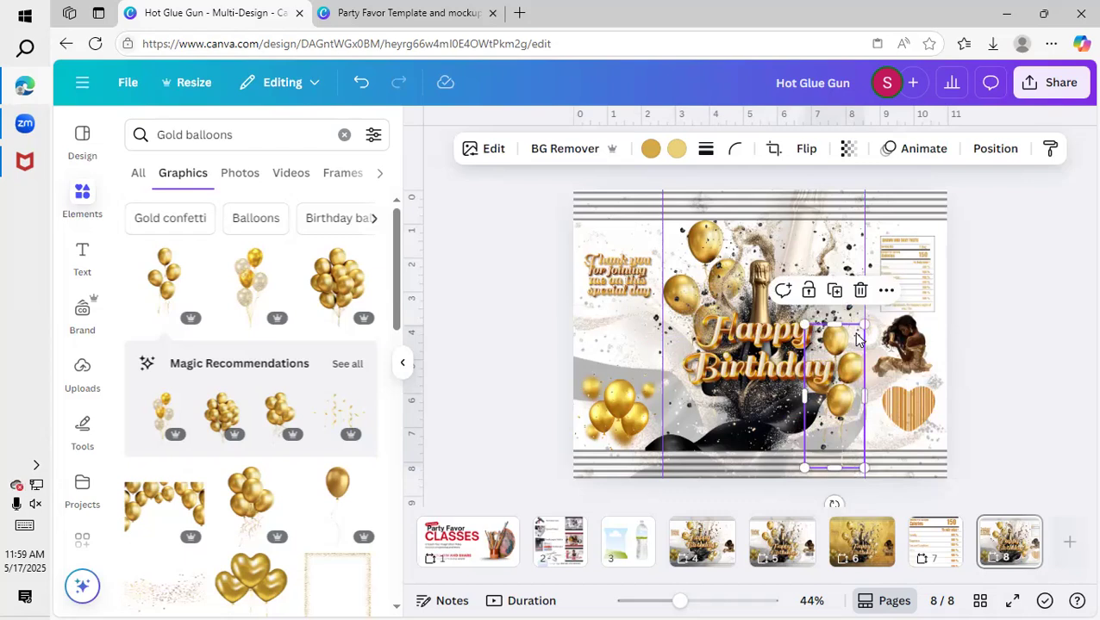
left_click_drag(803, 326, 791, 299)
left_click_drag(841, 342, 840, 351)
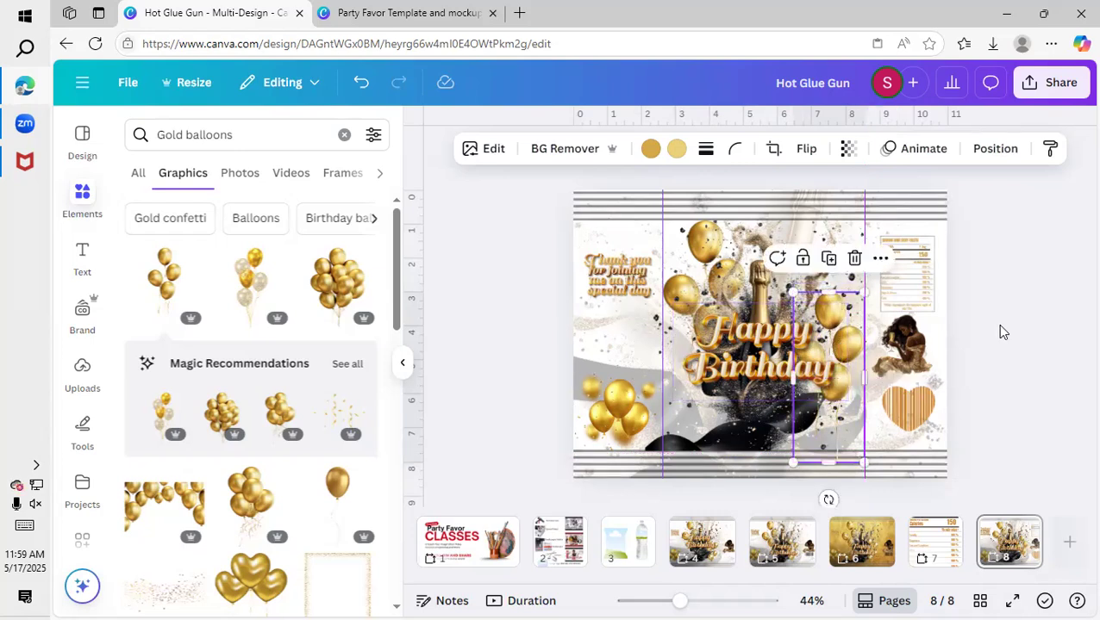
left_click(996, 328)
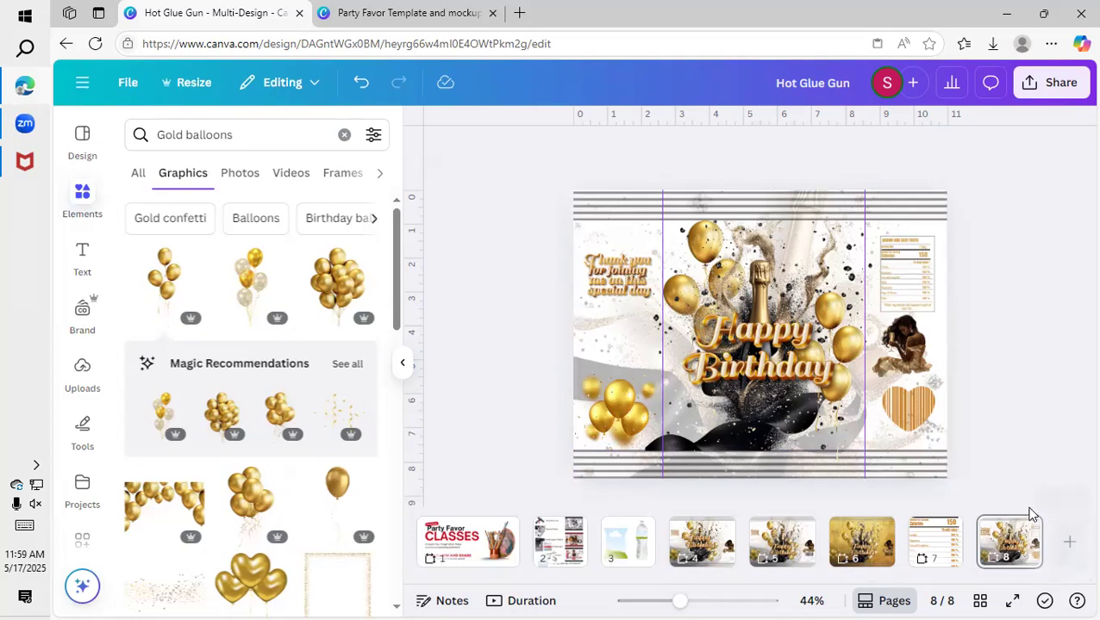
Add a blank page, create a copy of it resized to 5 × 7 in, and delete the original 11 x 9 in blank page.
left_click(1069, 552)
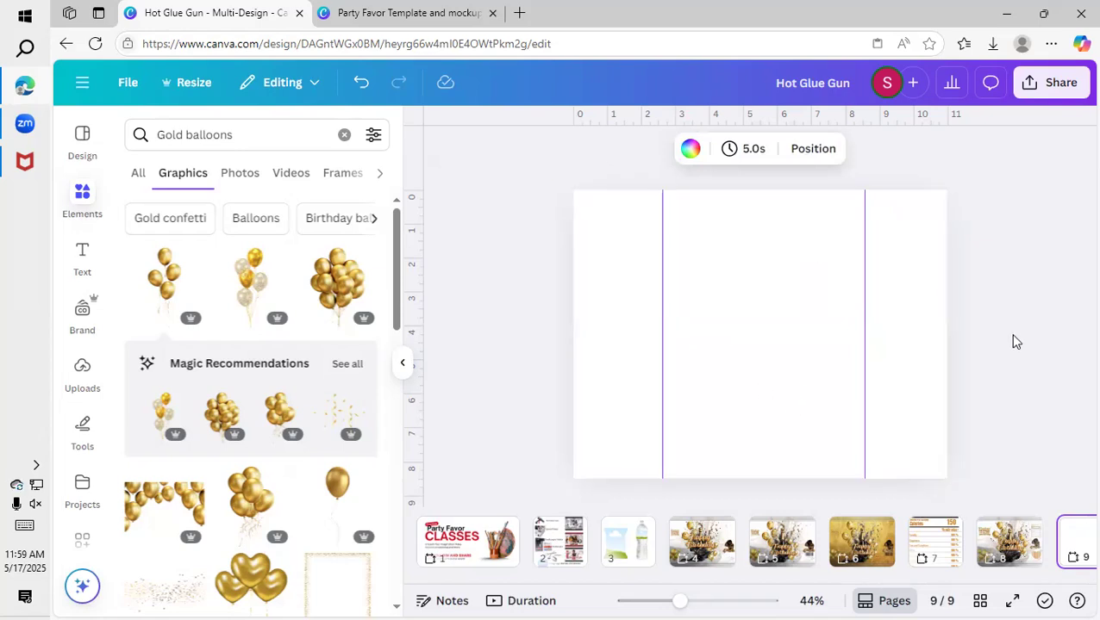
left_click(973, 602)
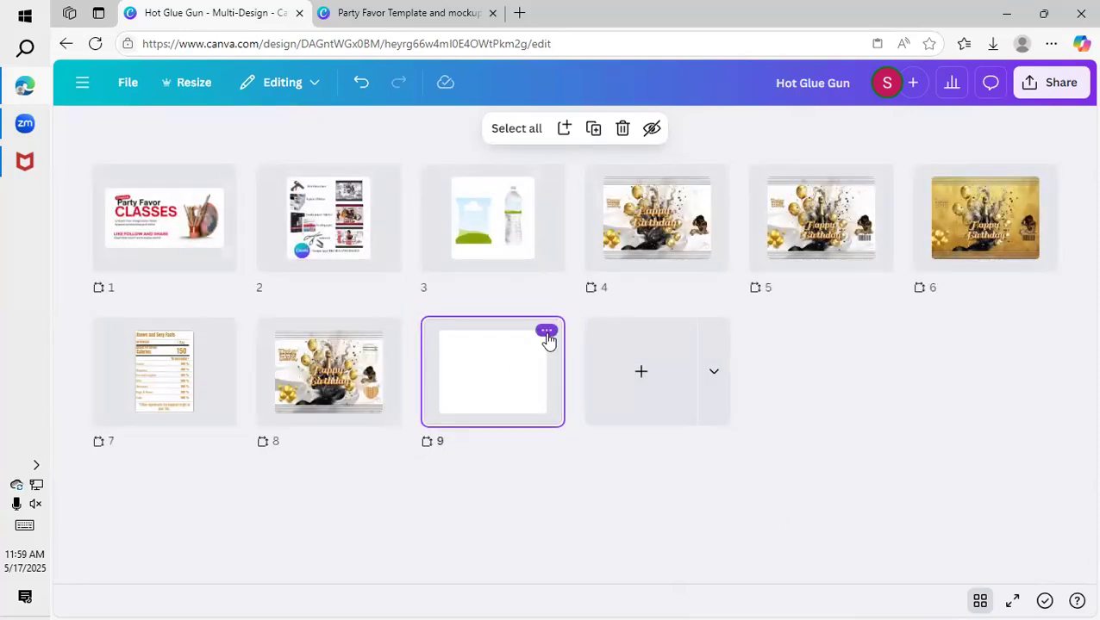
left_click(547, 333)
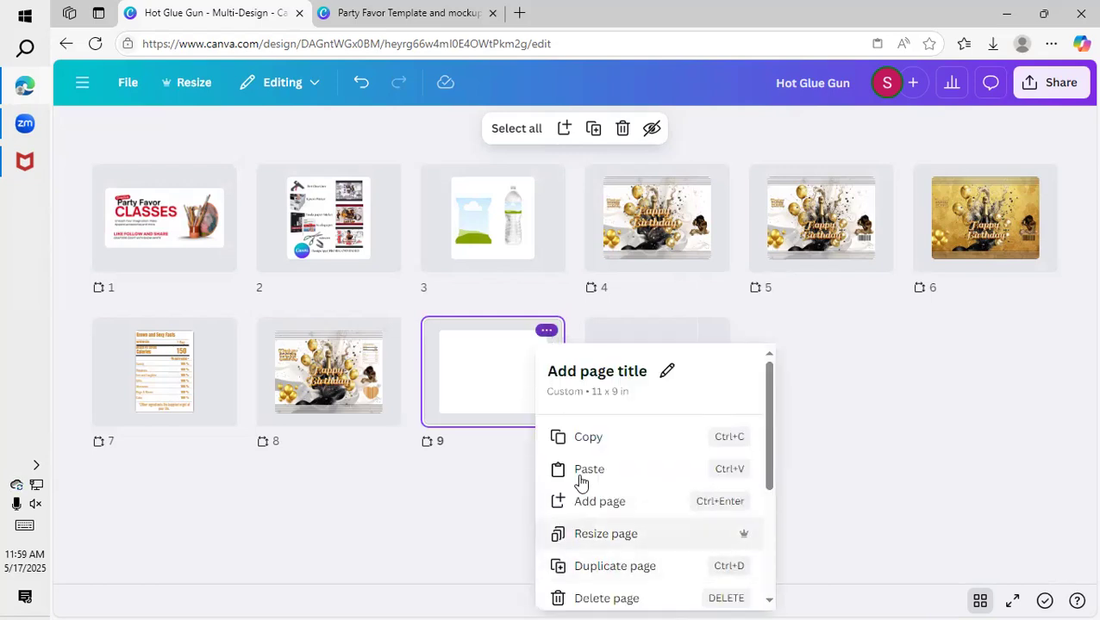
left_click(606, 533)
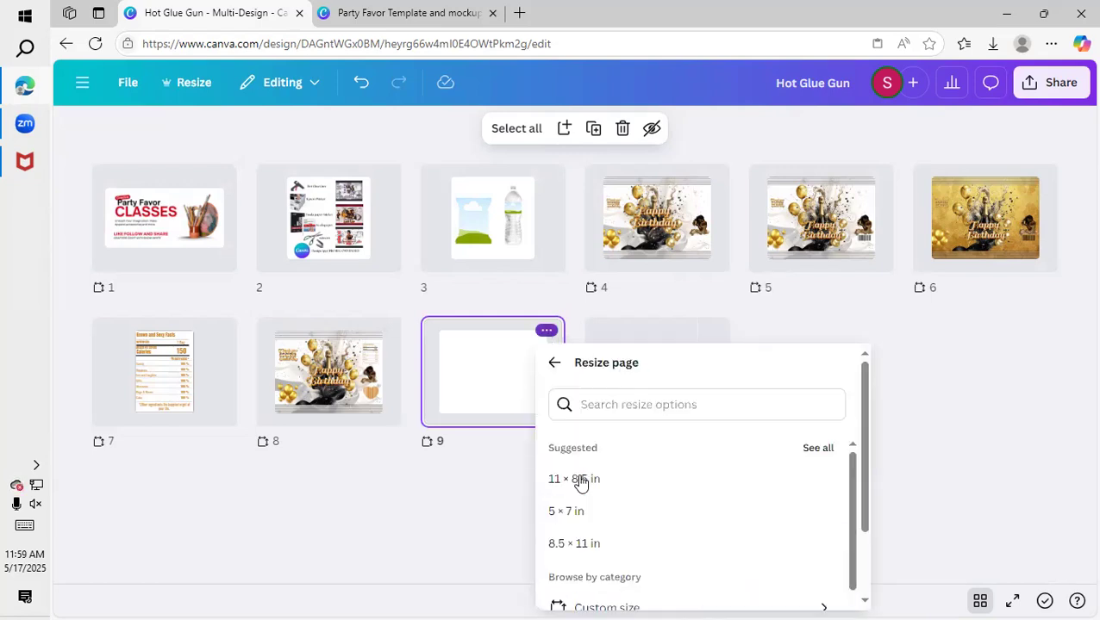
left_click(618, 511)
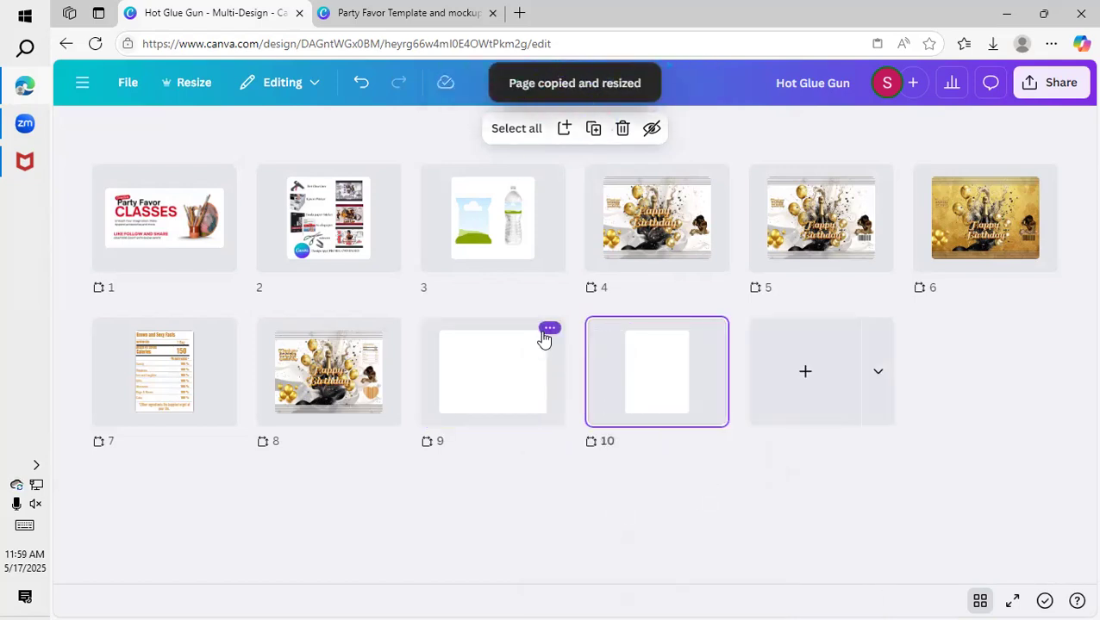
left_click(545, 334)
left_click(617, 598)
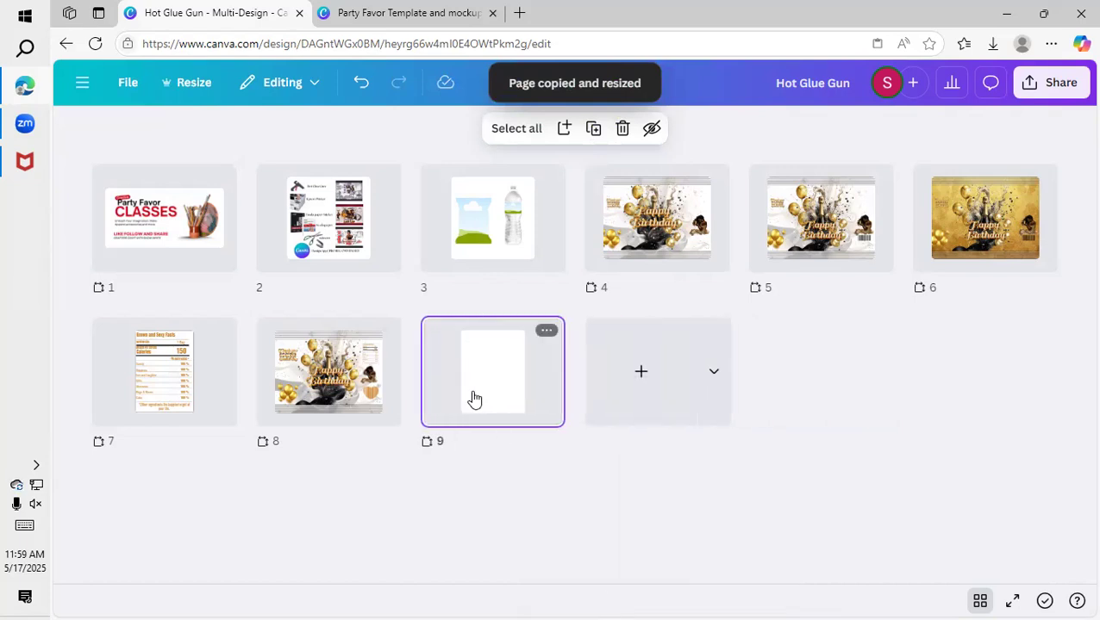
Open the blank page 9, search the elements for "Frame" and add the plain square frame.
double_click(474, 399)
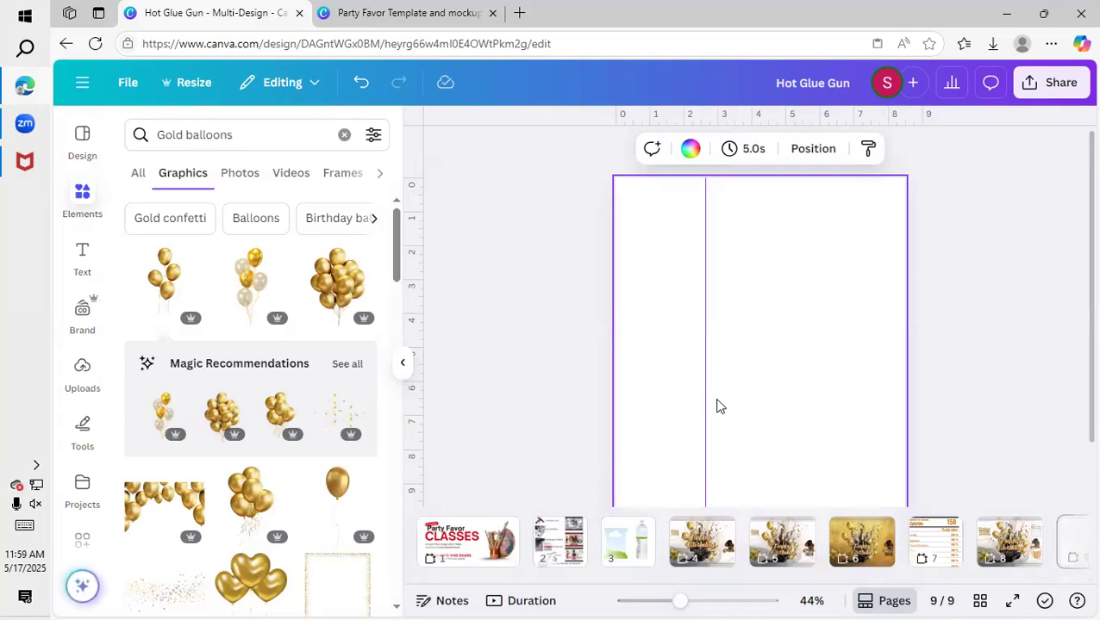
left_click(81, 198)
mouse_move(82, 138)
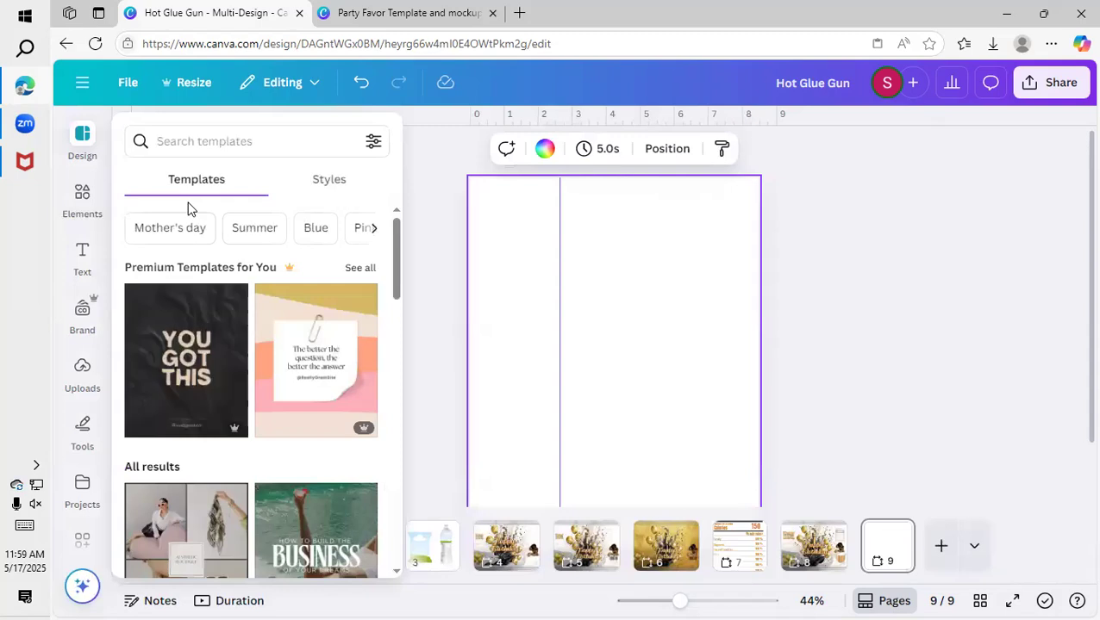
left_click(82, 205)
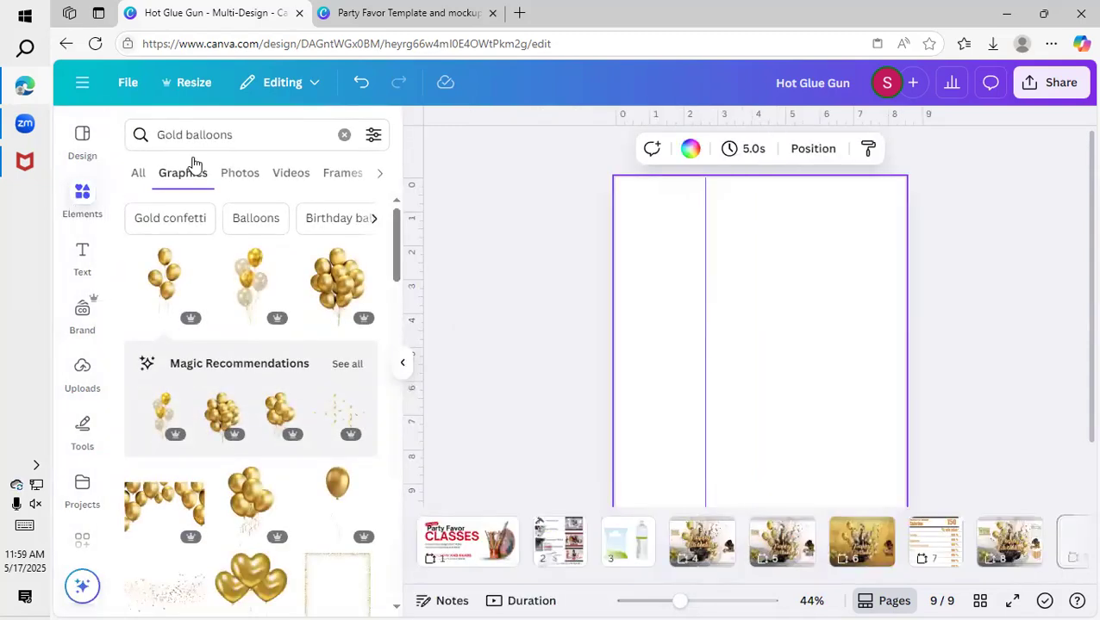
left_click(341, 135)
left_click(151, 181)
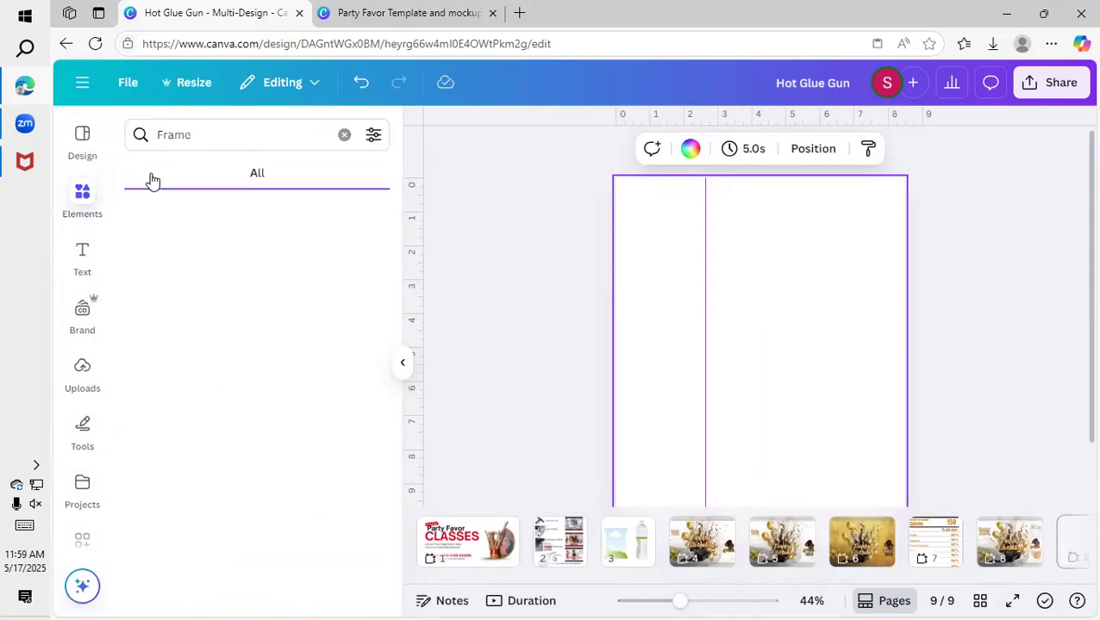
left_click(149, 417)
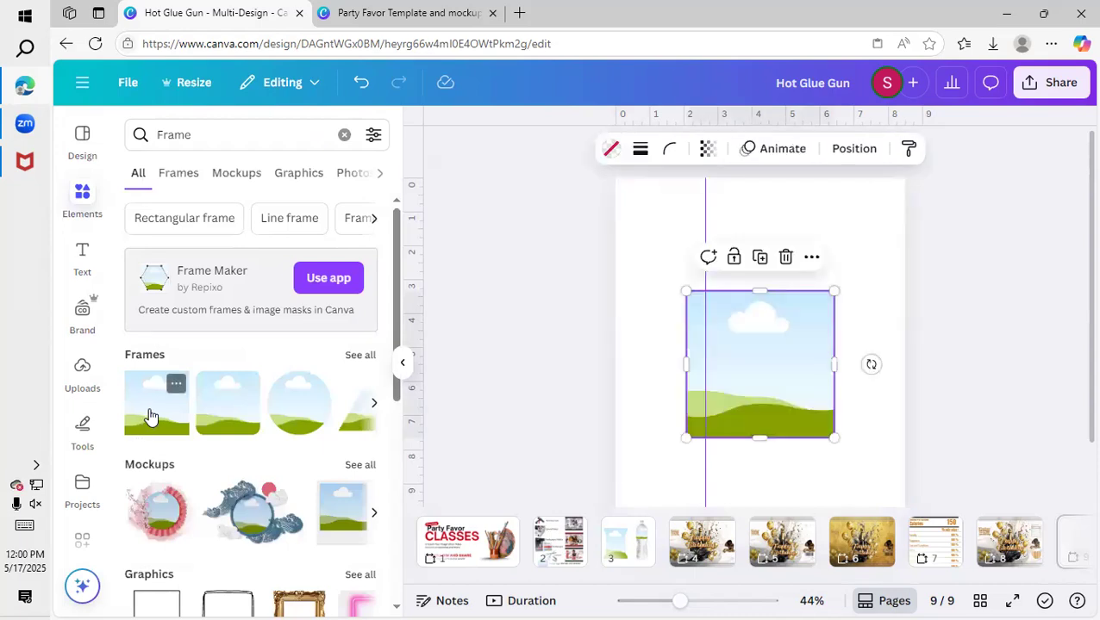
Move the frame to the upper part of the page and reshape it into a banner about 8 × 2 in.
left_click_drag(762, 365, 707, 262)
left_click_drag(701, 334, 692, 252)
left_click_drag(779, 218, 899, 225)
left_click_drag(632, 224, 620, 222)
left_click_drag(729, 233, 729, 224)
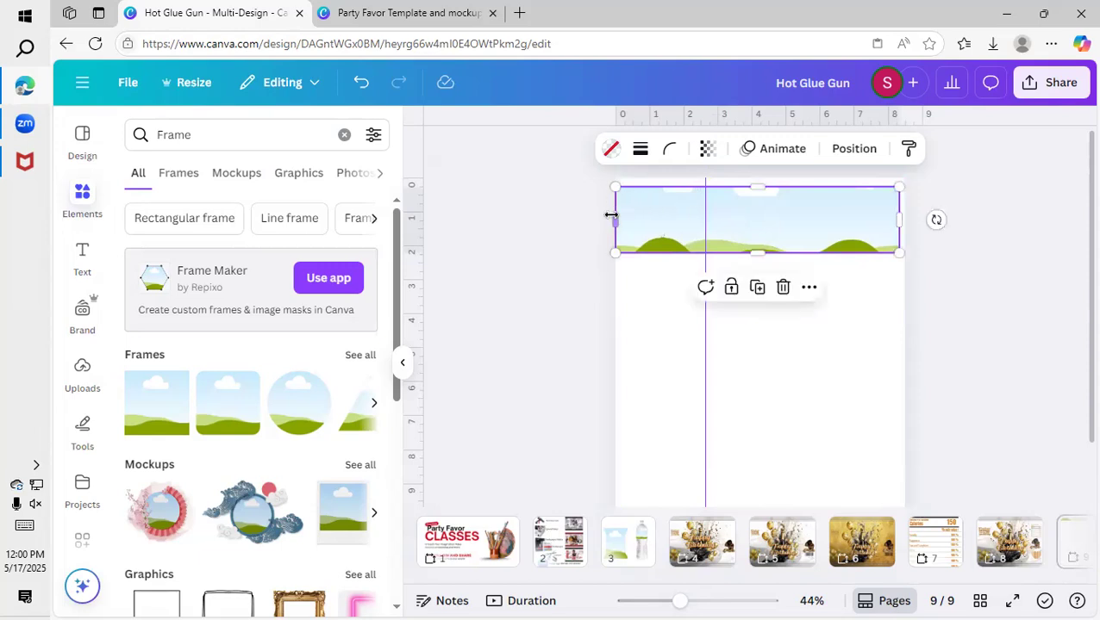
left_click_drag(613, 216, 621, 219)
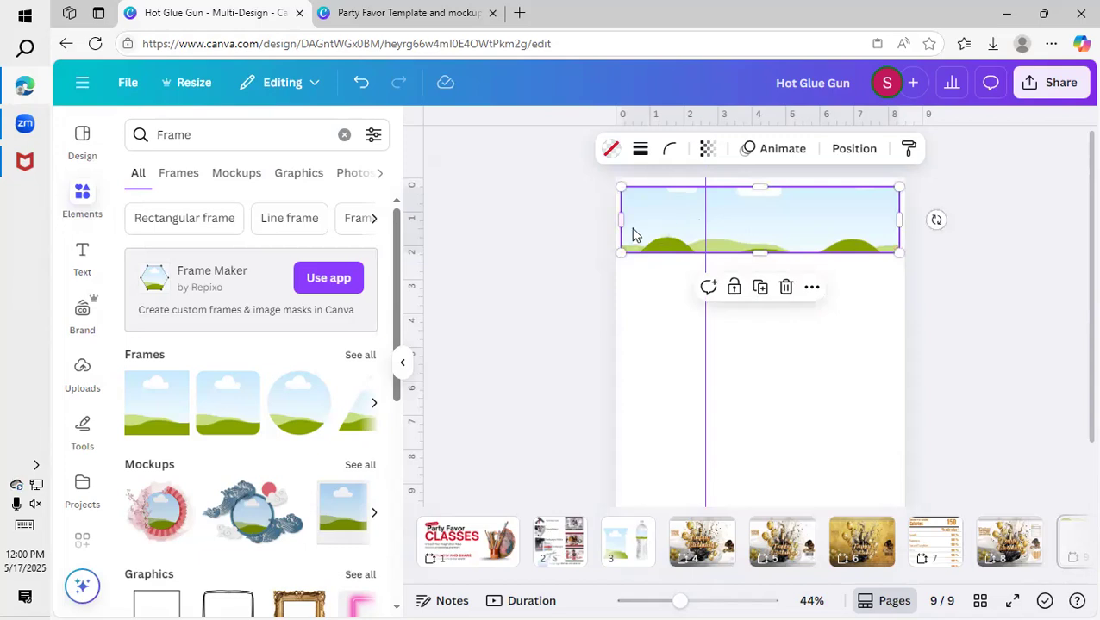
Remove the vertical guide from page 9 and enlarge the page view to 57%.
left_click(556, 238)
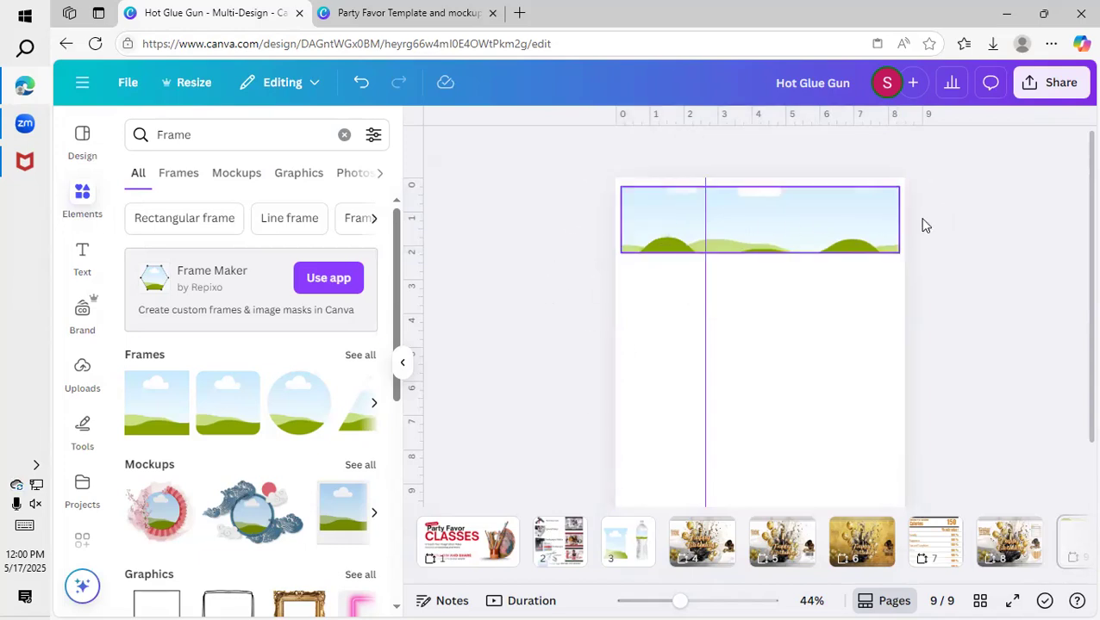
left_click_drag(705, 314, 405, 340)
left_click_drag(677, 601, 689, 600)
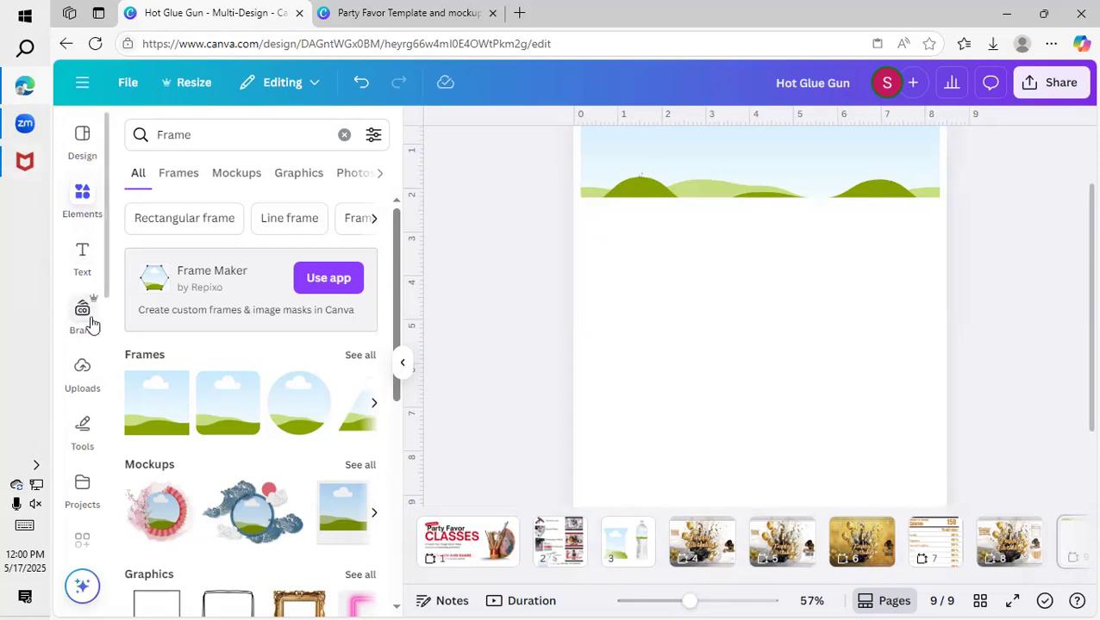
Check the wrapper on page 8, then fill the page 9 banner frame with the uploaded black and gold champagne ribbon image.
left_click(97, 395)
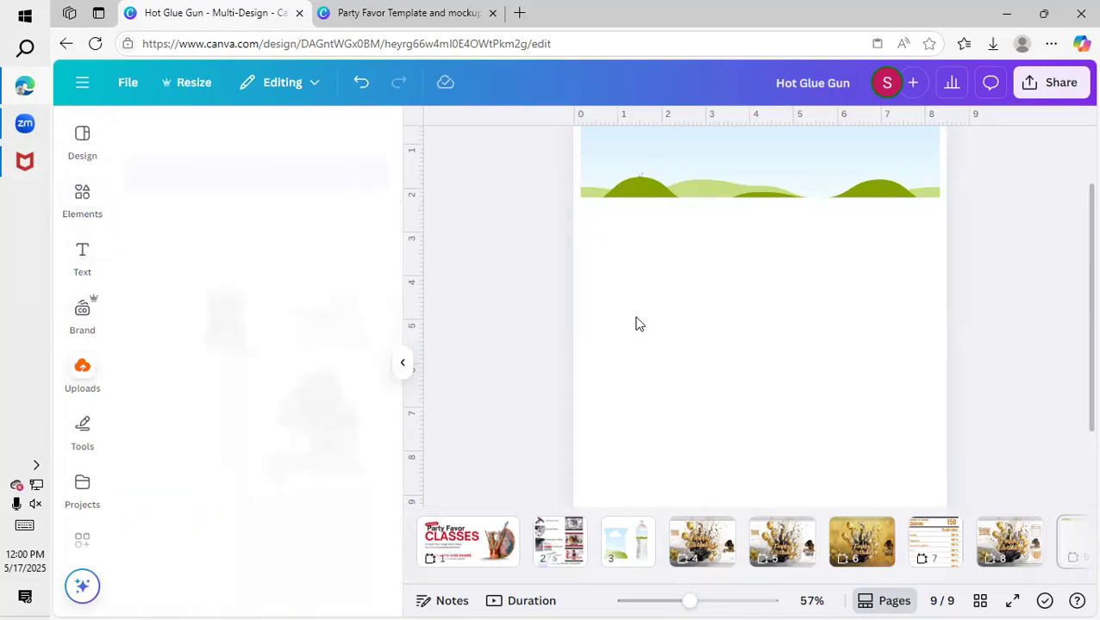
scroll(655, 315, "up", 1)
left_click(1007, 541)
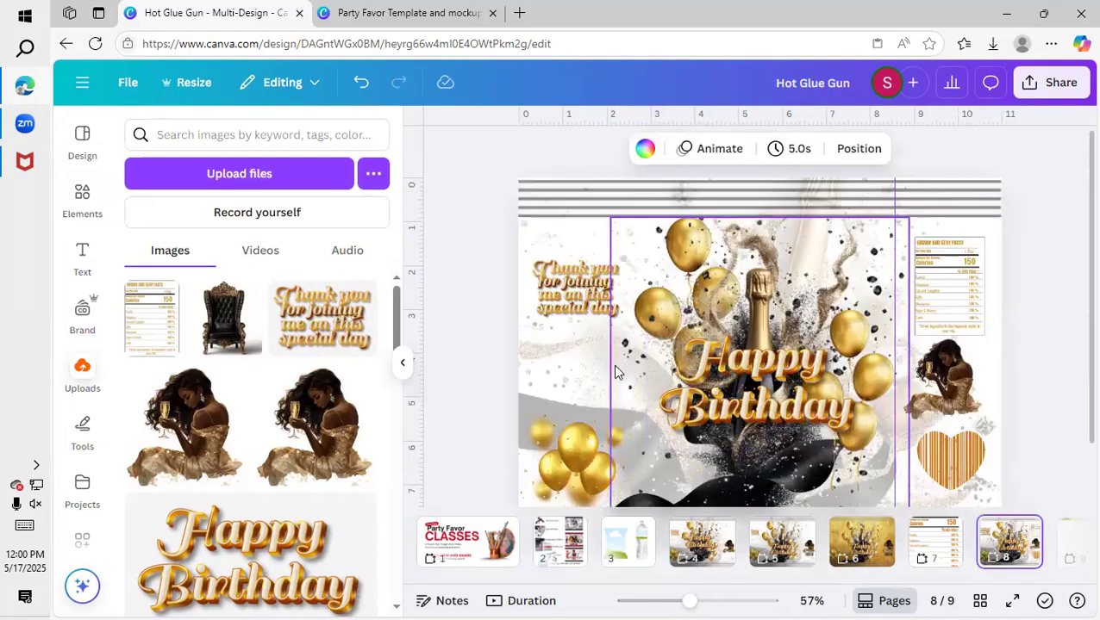
left_click(557, 385)
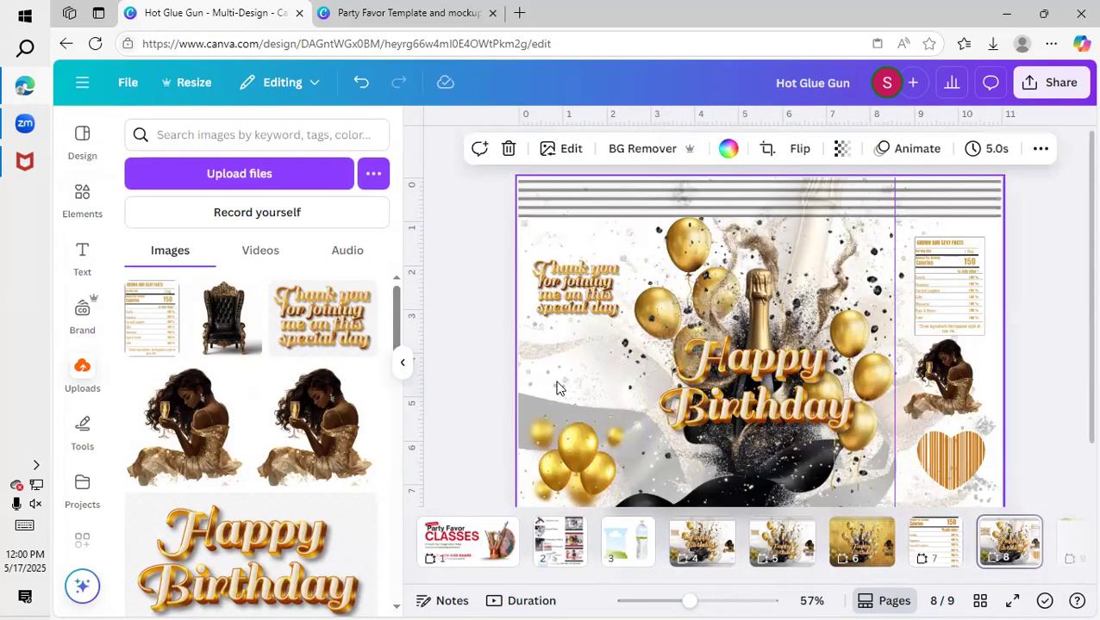
left_click(1077, 535)
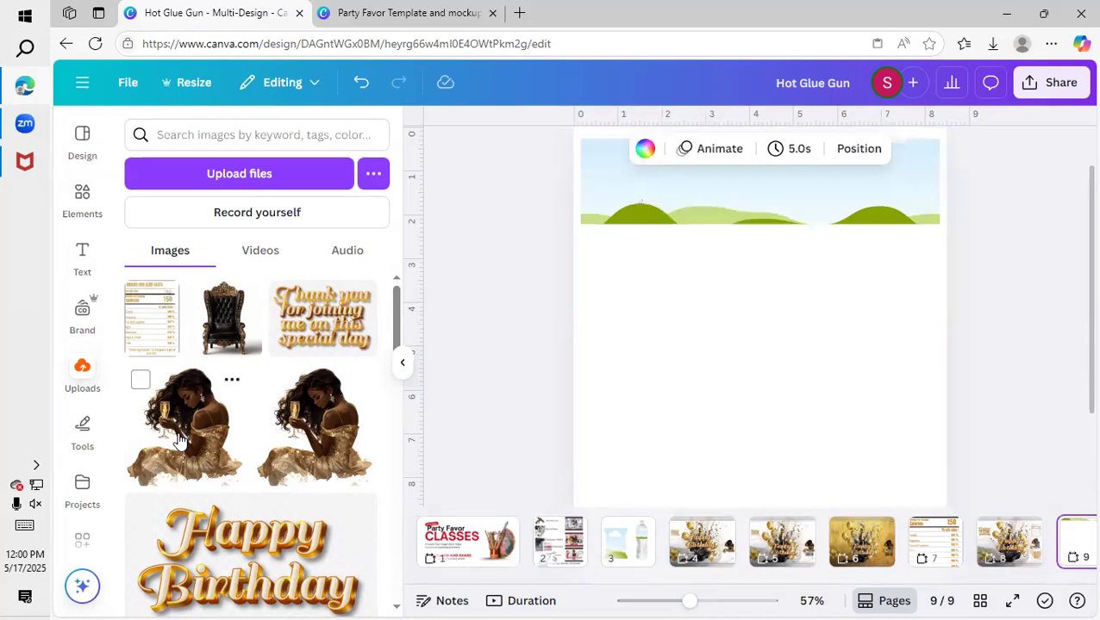
scroll(146, 444, "down", 10)
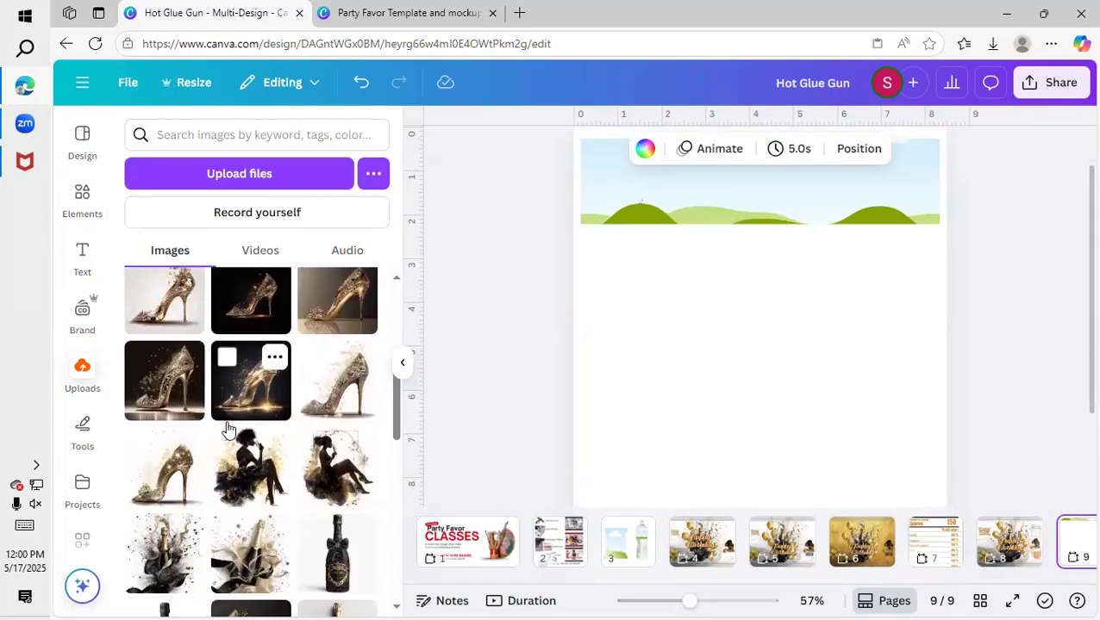
scroll(228, 429, "down", 1)
left_click(260, 302)
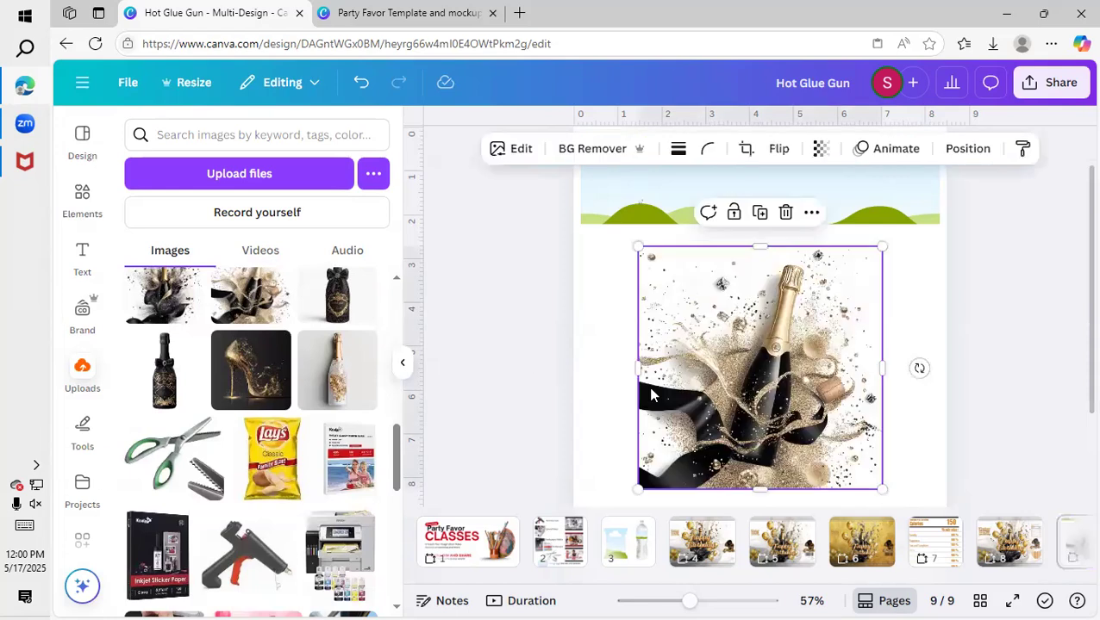
scroll(653, 393, "up", 1)
left_click_drag(702, 387, 743, 231)
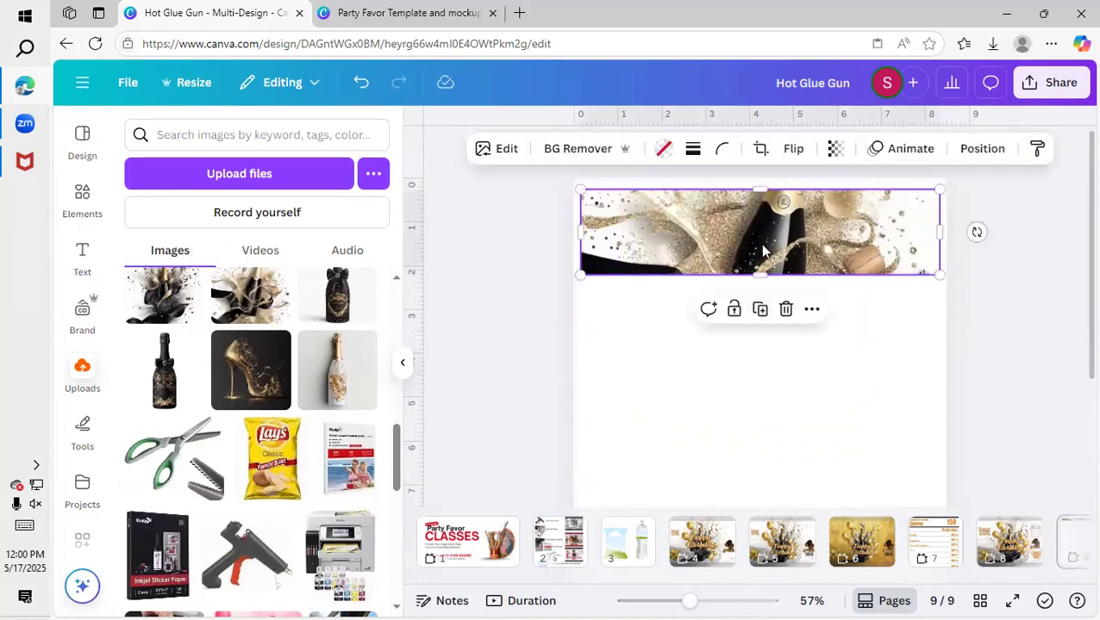
Shift the champagne image down inside the banner frame so the upper part of the bottle shows.
left_click(763, 149)
left_click_drag(798, 261, 798, 291)
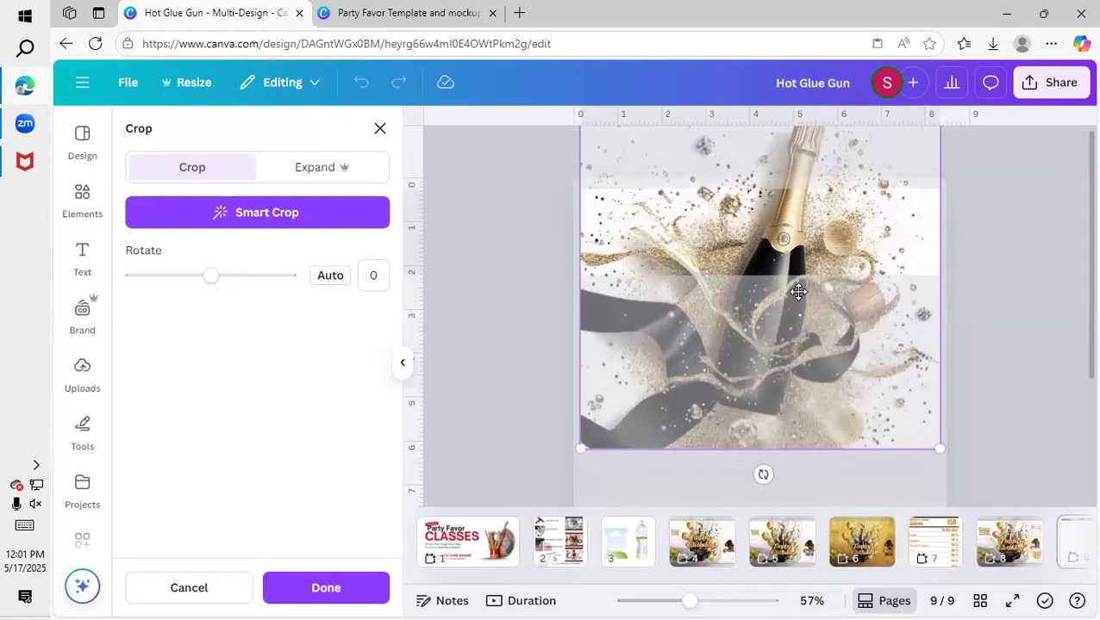
left_click(526, 317)
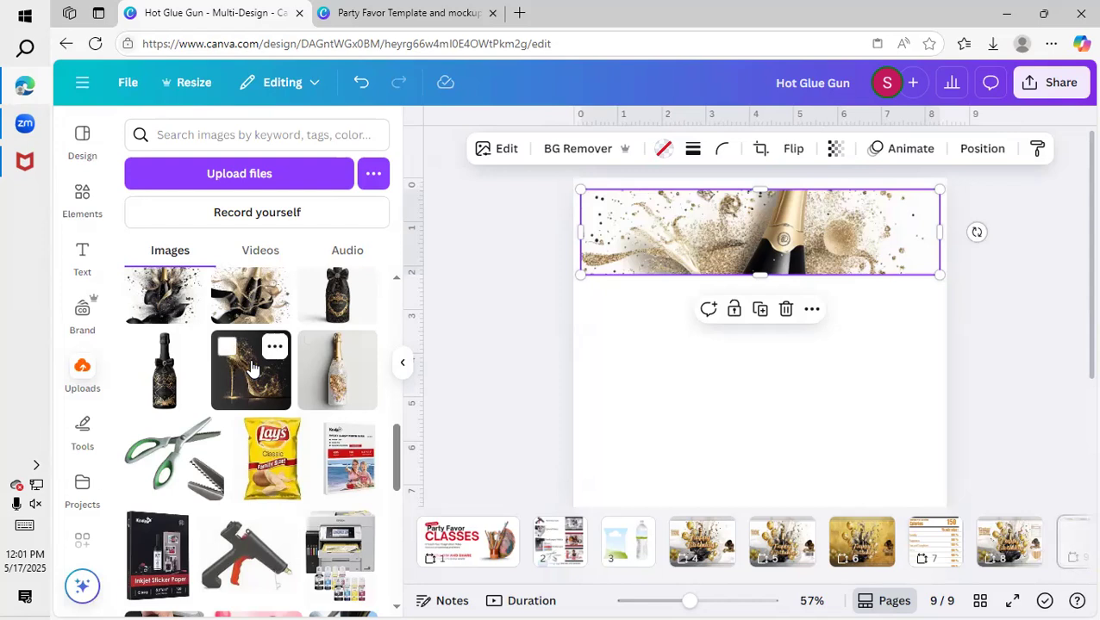
Add the uploaded black champagne splash image, remove its background, and place it below the banner at about 4 in wide.
scroll(256, 343, "up", 1)
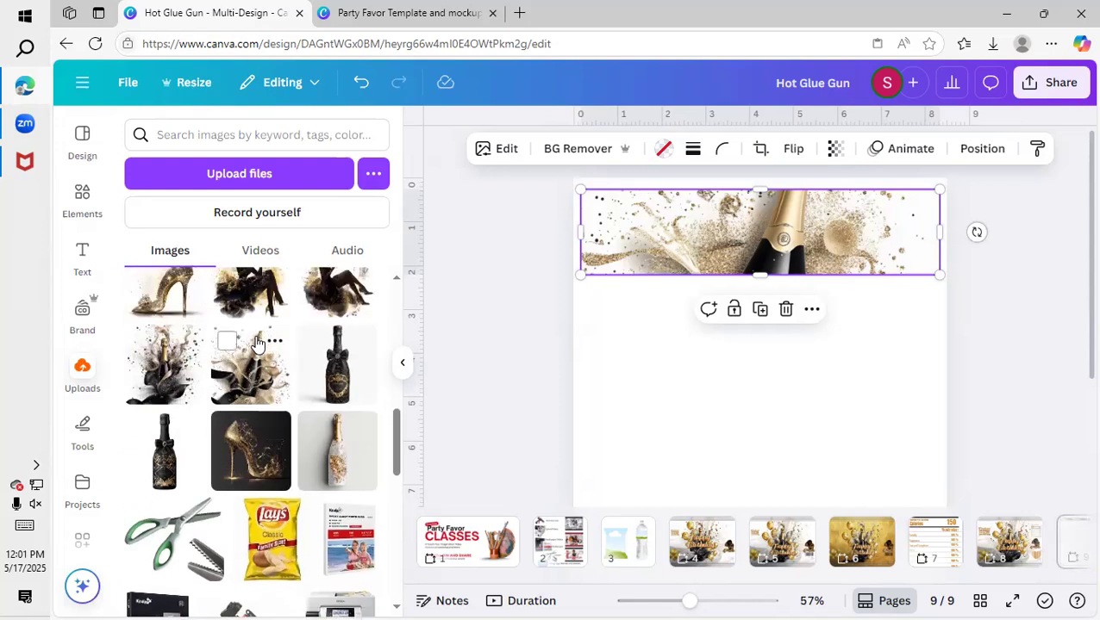
left_click(168, 390)
left_click_drag(744, 451, 740, 356)
left_click(569, 153)
scroll(885, 401, "down", 1)
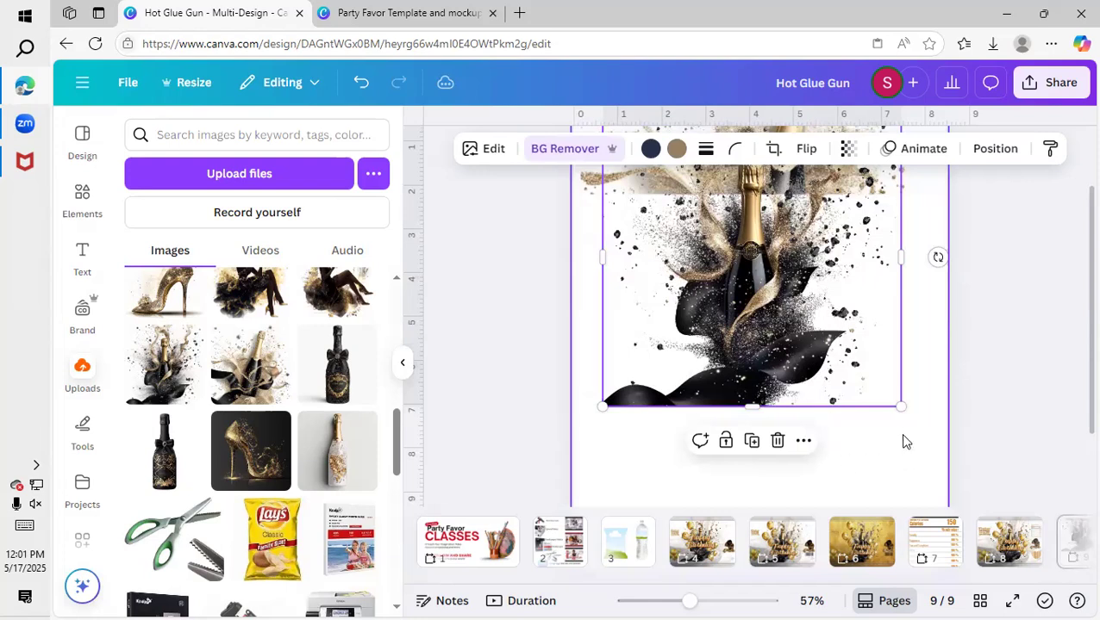
left_click_drag(843, 359, 785, 292)
left_click_drag(707, 266, 722, 369)
scroll(861, 392, "up", 1)
scroll(857, 393, "up", 1)
Lock the champagne banner image in place.
left_click(858, 250)
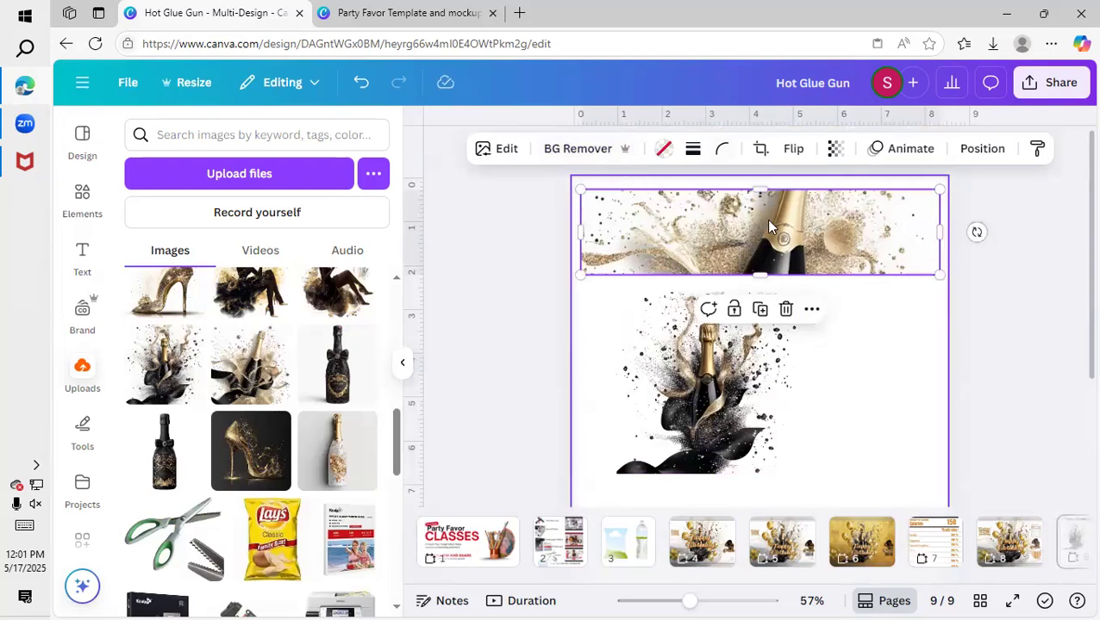
left_click(733, 312)
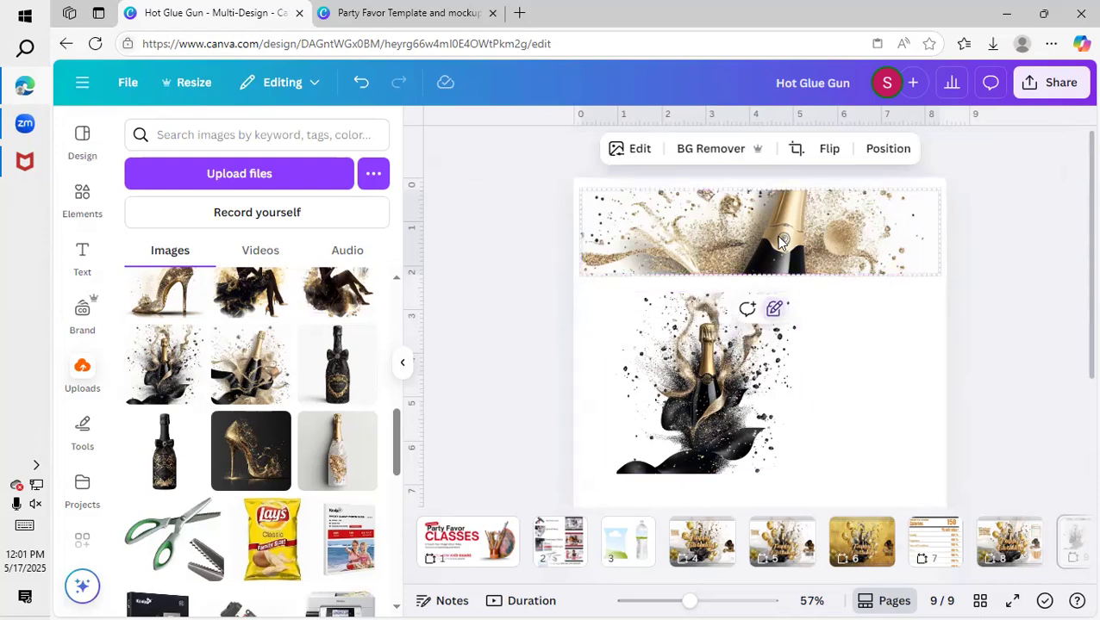
left_click(776, 315)
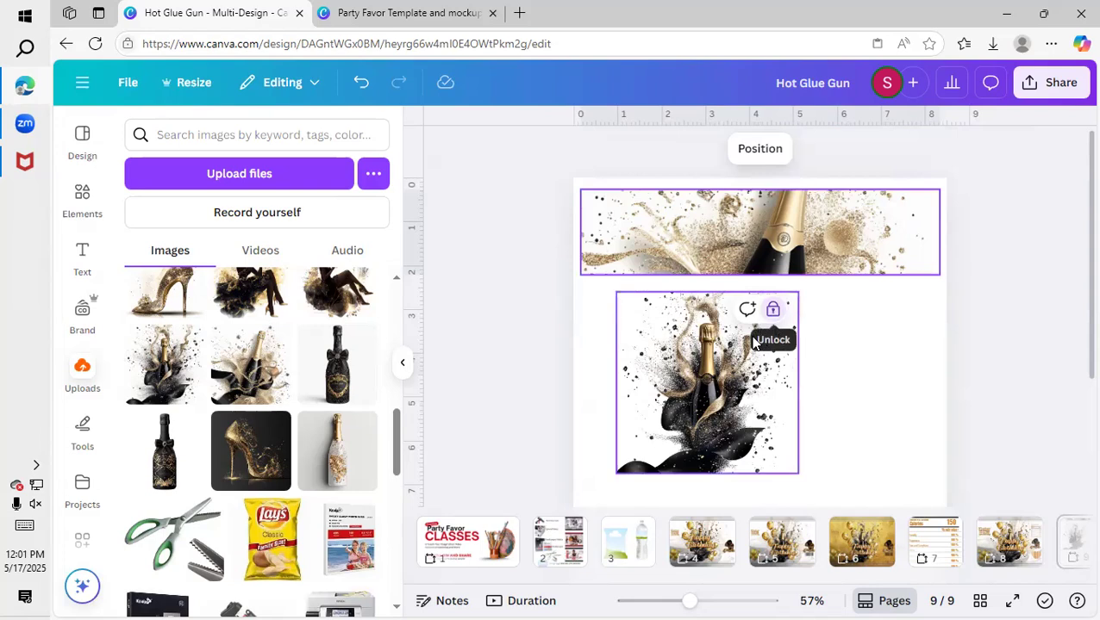
Shrink the black champagne splash to about 2 in wide and move it onto the middle of the banner.
left_click(735, 364)
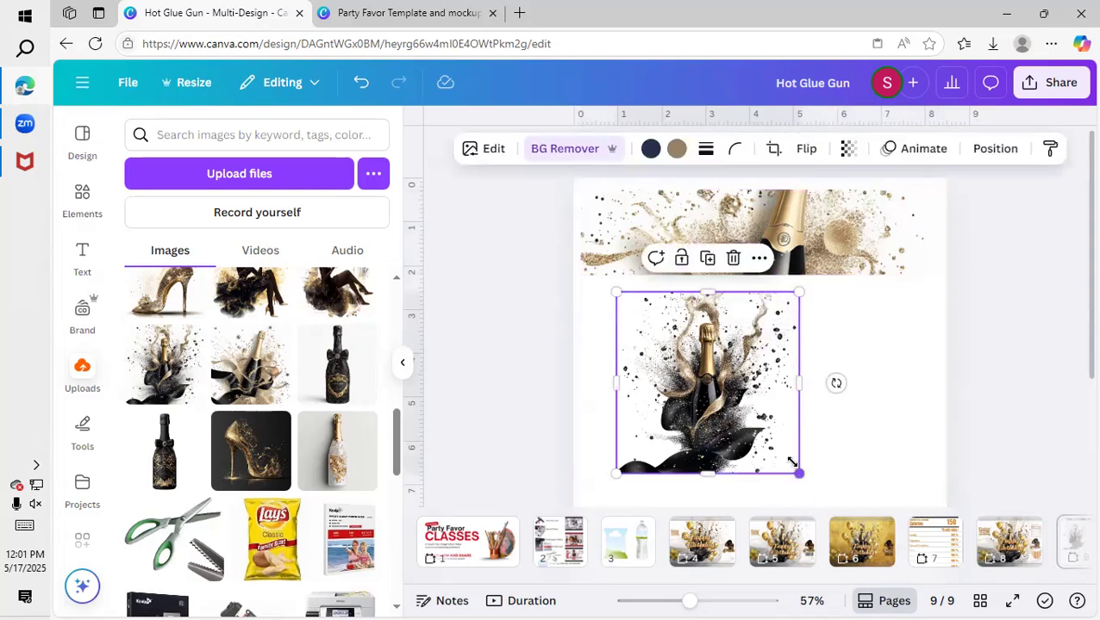
left_click_drag(799, 474, 726, 400)
left_click_drag(656, 368, 676, 263)
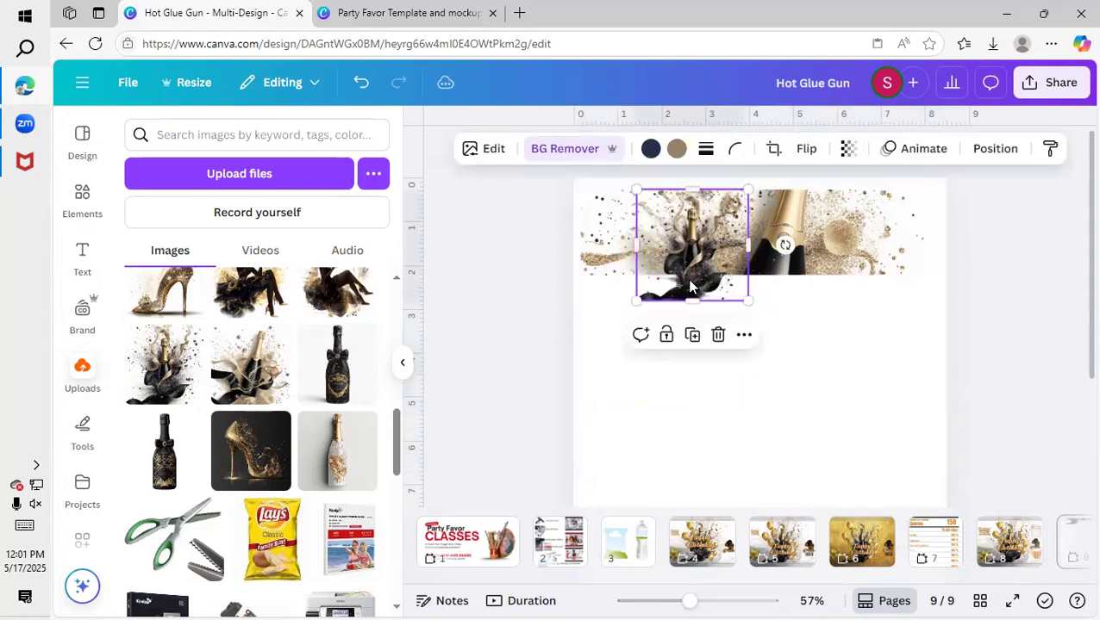
left_click_drag(742, 298, 749, 244)
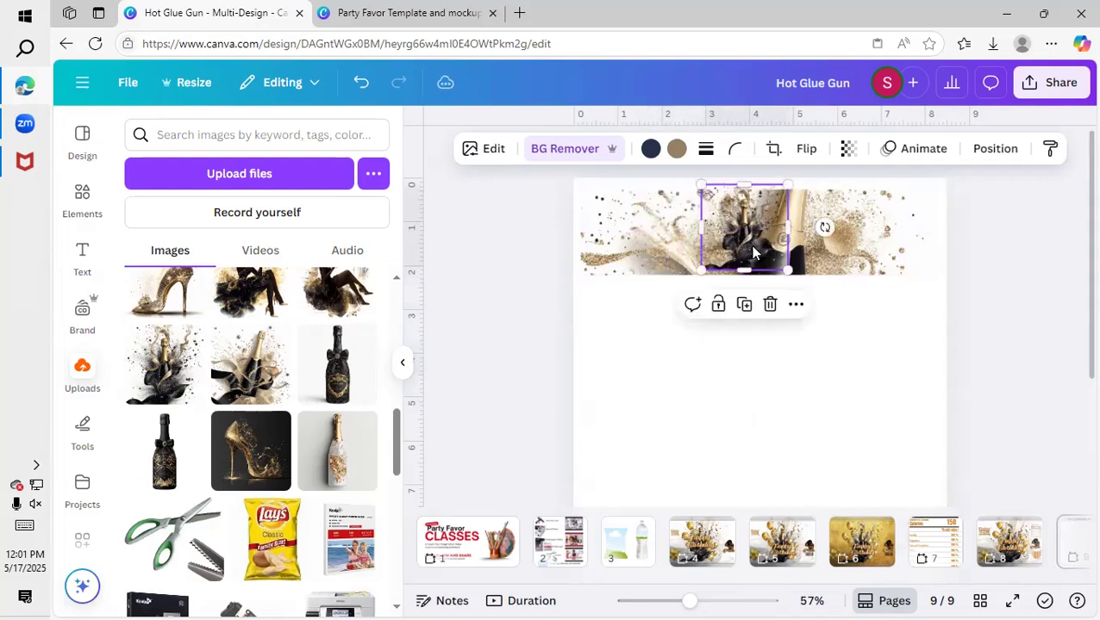
Set the banner background image's transparency to 32 and lock the image fully.
left_click(839, 245, "shift")
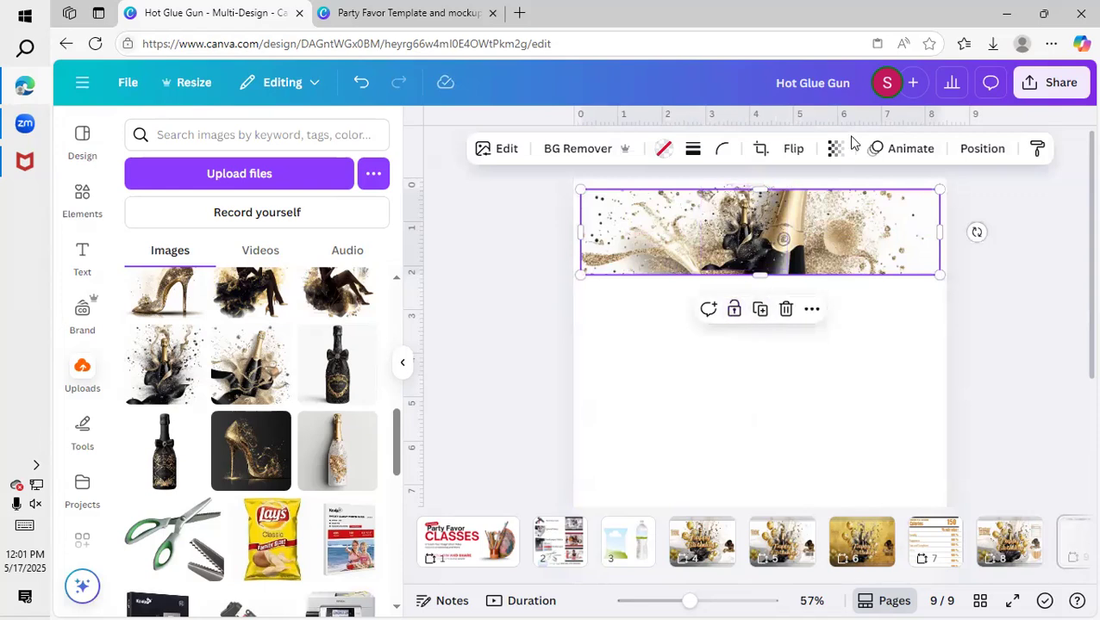
left_click(835, 151)
left_click_drag(873, 219, 788, 234)
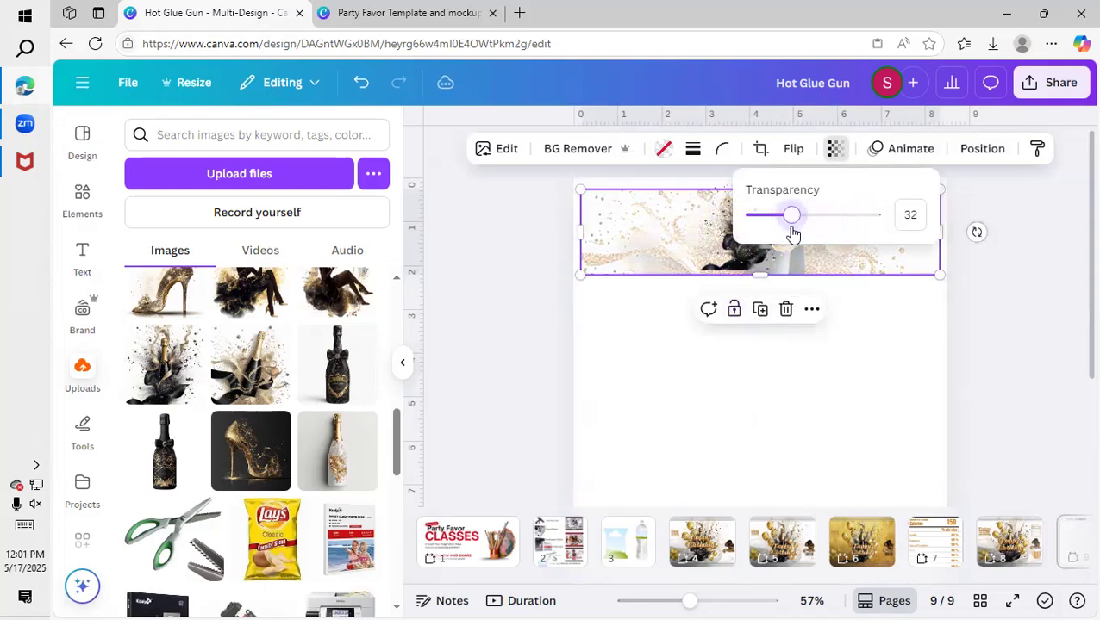
left_click(816, 406)
left_click(829, 255)
left_click(734, 309)
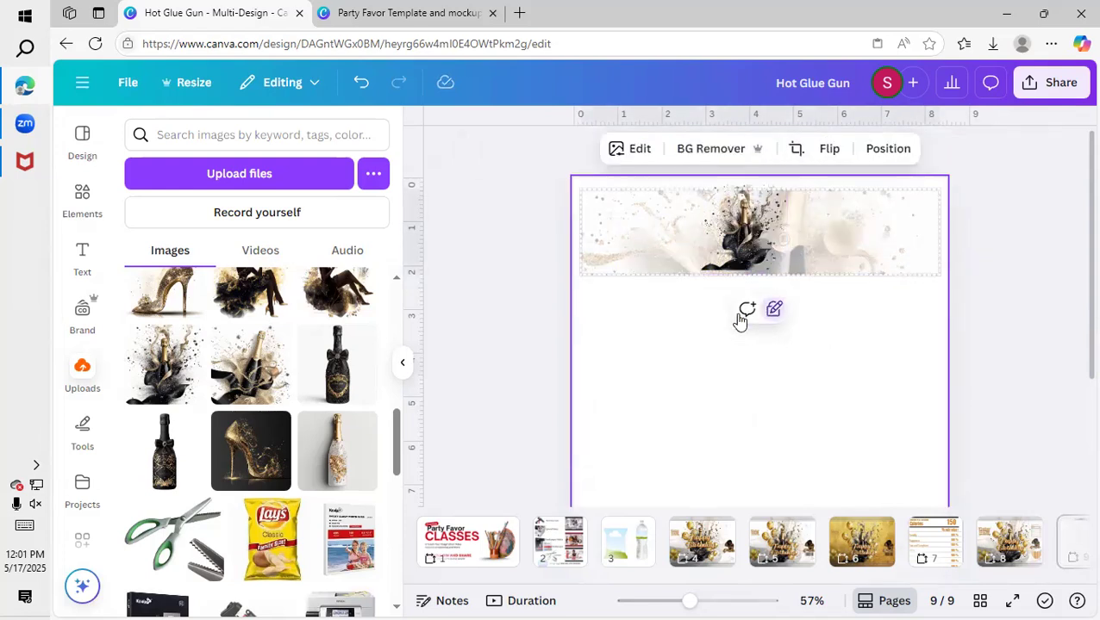
left_click(773, 312)
Move the champagne splash to the left end of the banner and size it to the banner's height, about 2 in.
left_click(749, 233)
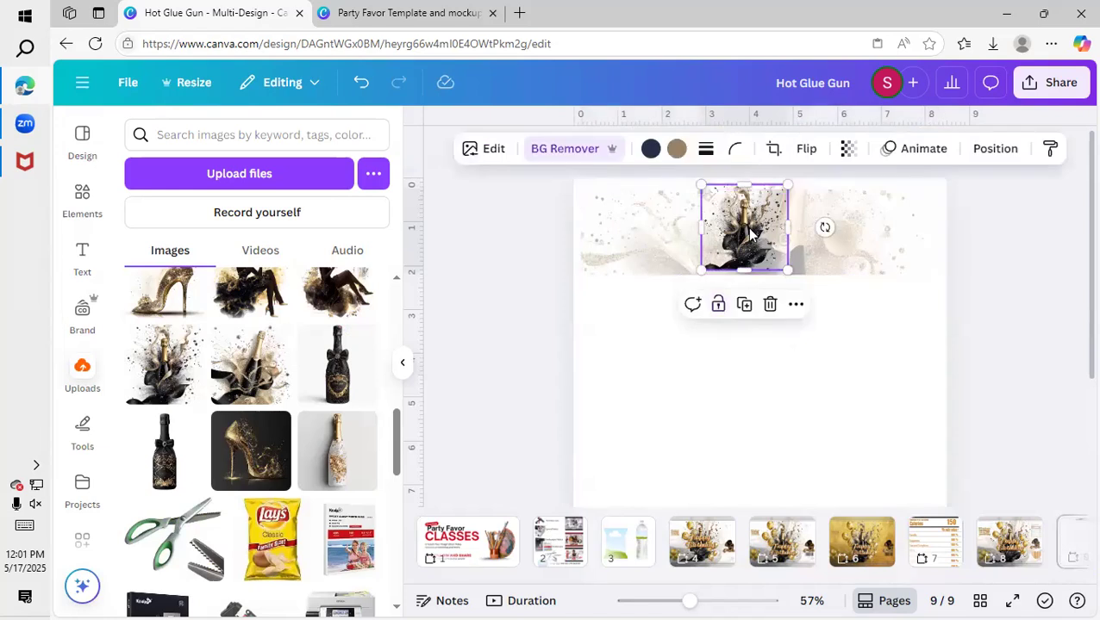
left_click_drag(785, 185, 778, 199)
left_click_drag(738, 232, 640, 224)
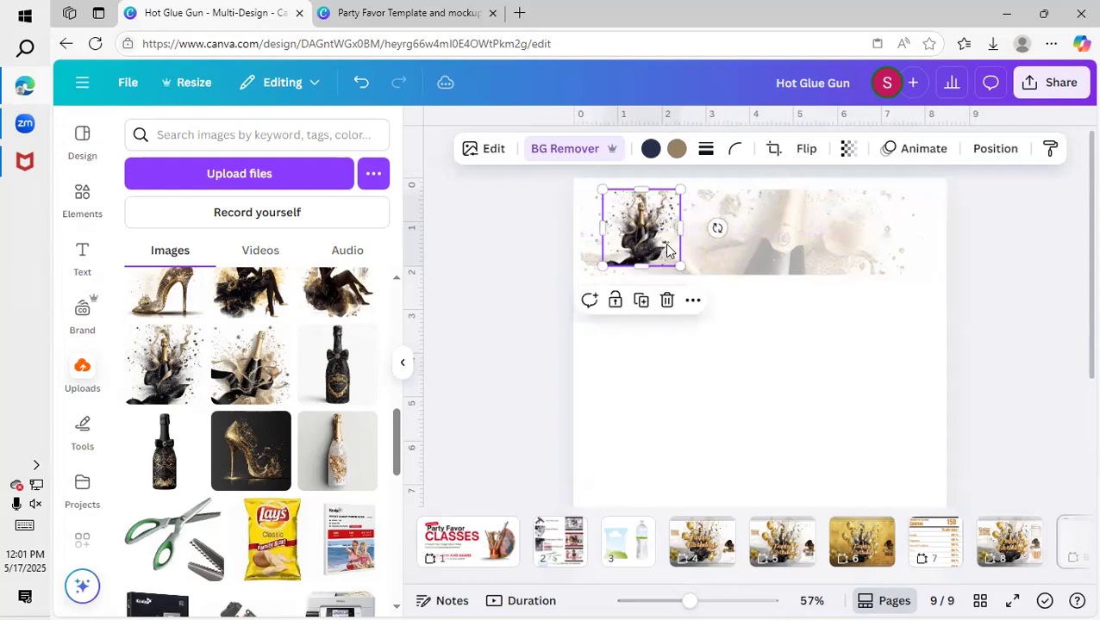
left_click_drag(680, 267, 690, 277)
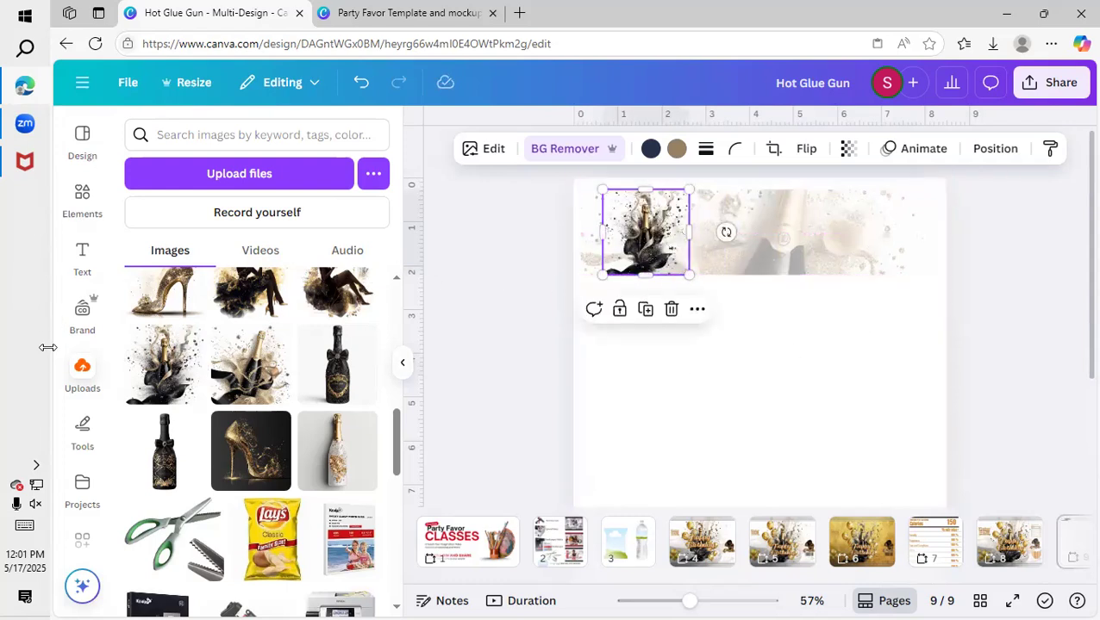
Add the uploaded single-line gold "Happy Birthday" graphic and place it on the banner, to the right of the champagne splash.
scroll(296, 377, "up", 5)
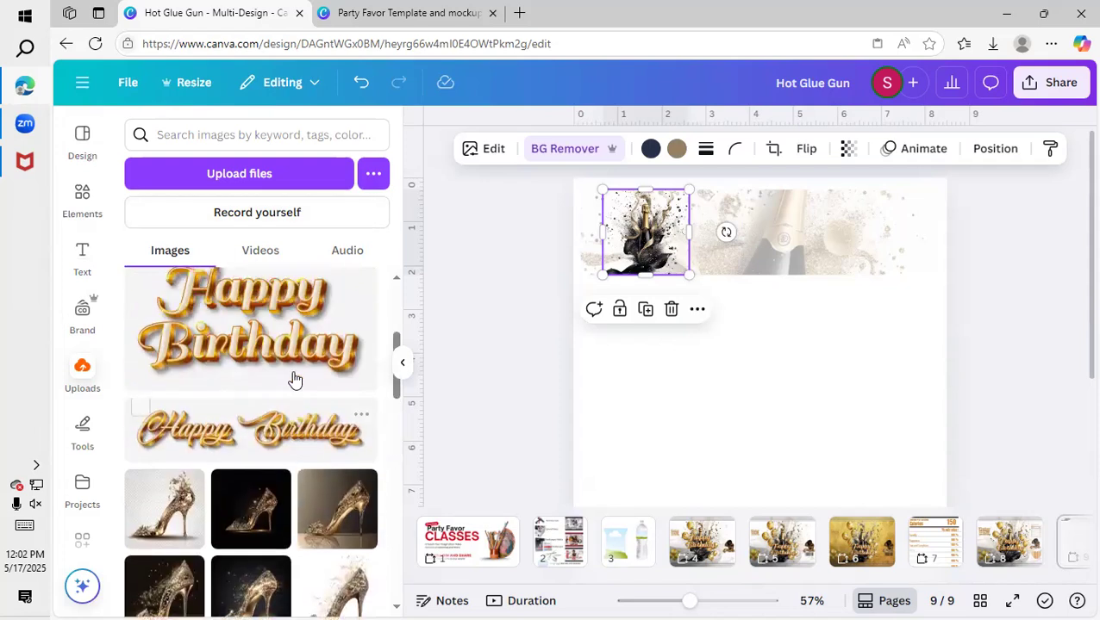
left_click(278, 440)
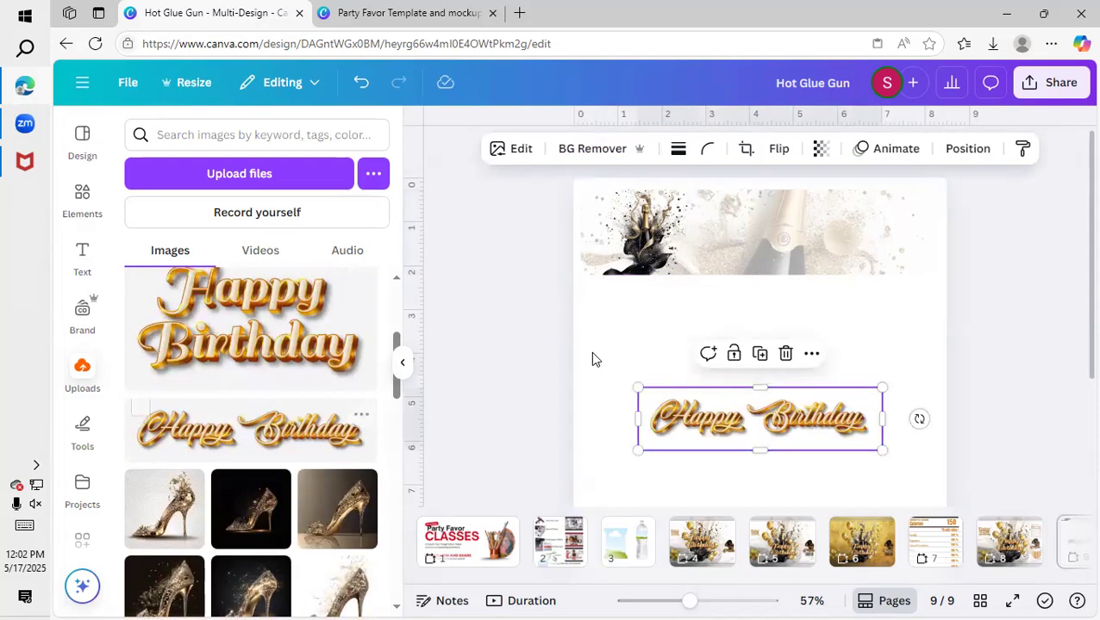
left_click_drag(764, 412, 776, 226)
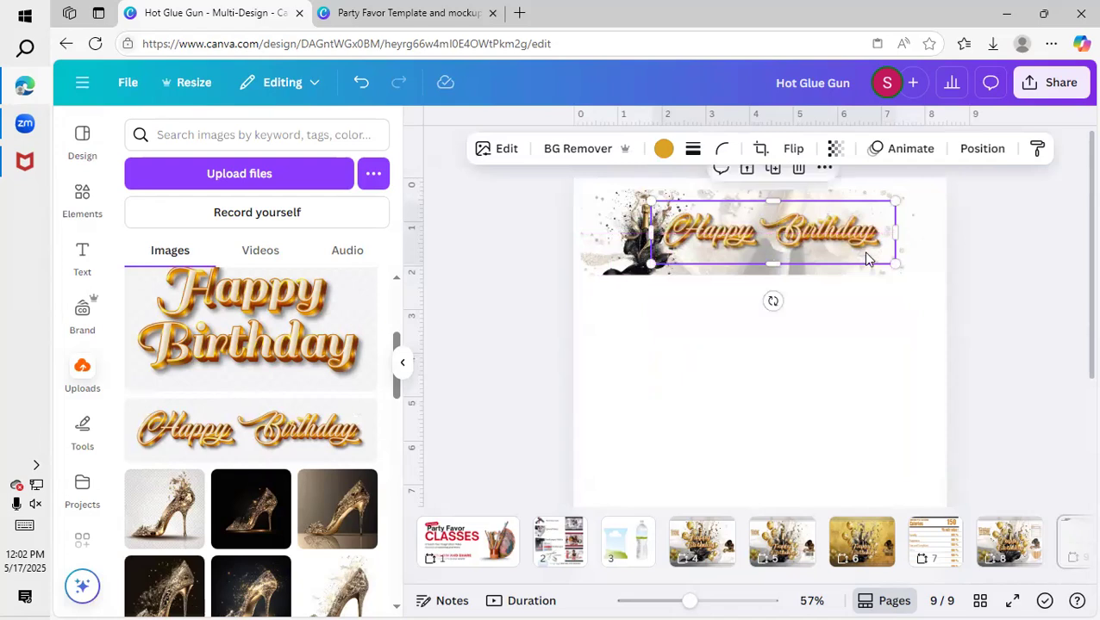
Add the uploaded two-line gold "Happy Birthday" graphic to page 9 and move the shrunken single-line version onto the blank area below the banner.
left_click_drag(895, 263, 824, 246)
left_click_drag(737, 213, 751, 226)
left_click(308, 339)
left_click_drag(778, 428, 769, 242)
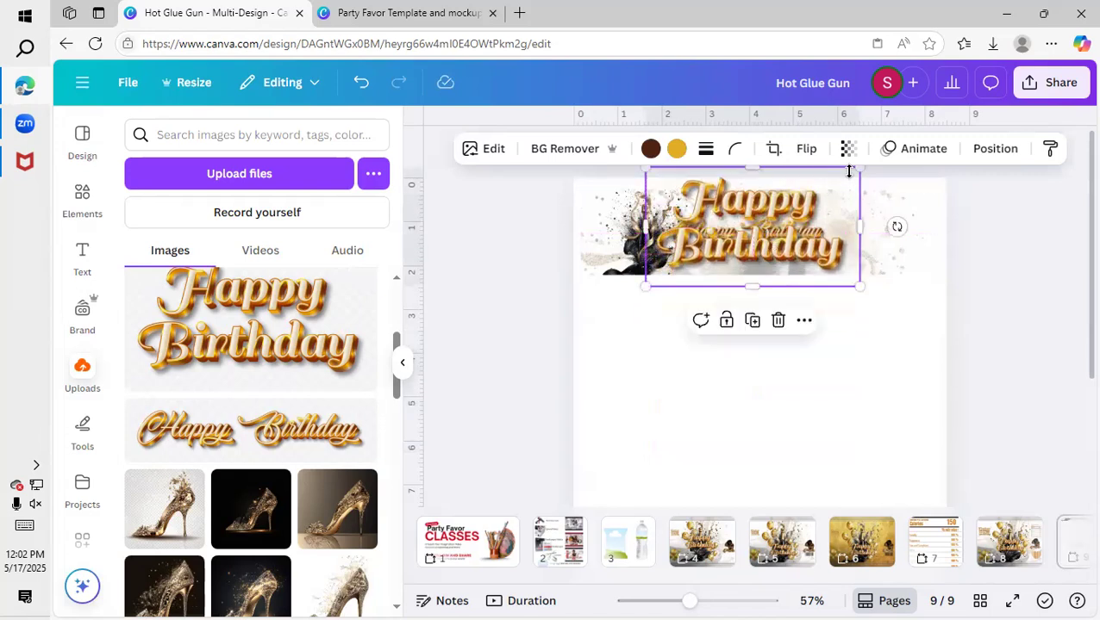
left_click_drag(787, 294, 773, 379)
left_click(791, 225)
left_click(751, 233)
left_click_drag(752, 234, 759, 397)
Size the two-line "Happy Birthday" graphic to the banner's height, about 2 in, and place it just right of the champagne splash.
left_click_drag(783, 323, 816, 252)
left_click_drag(875, 300, 819, 261)
left_click_drag(765, 234, 778, 242)
Add the uploaded nutrition-facts image, shrink it to about 1.6 in tall and place it near the banner's right end.
scroll(258, 379, "up", 5)
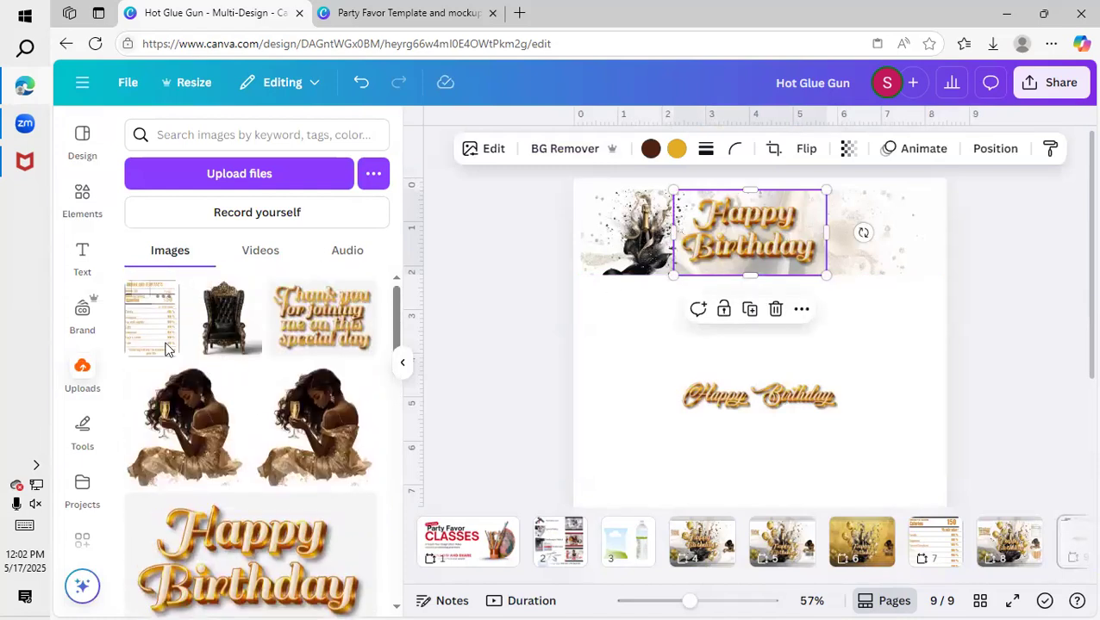
left_click_drag(167, 348, 750, 454)
left_click_drag(767, 404, 864, 247)
left_click_drag(832, 298, 881, 235)
Unlock the banner background image and give it a solid border with a weight of 4.
left_click(839, 253)
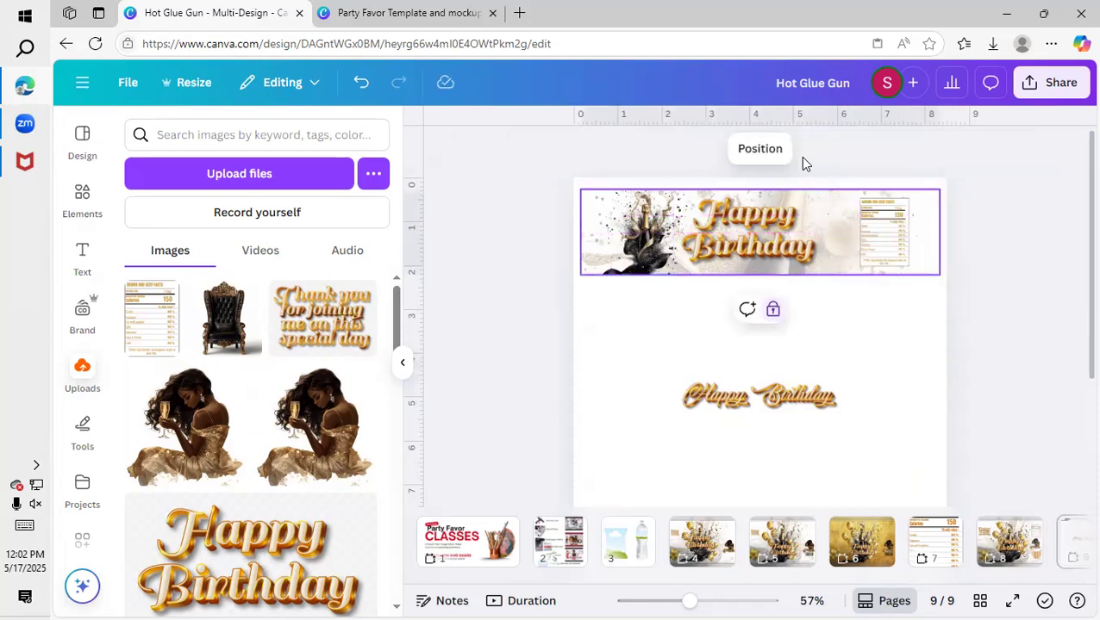
left_click(773, 310)
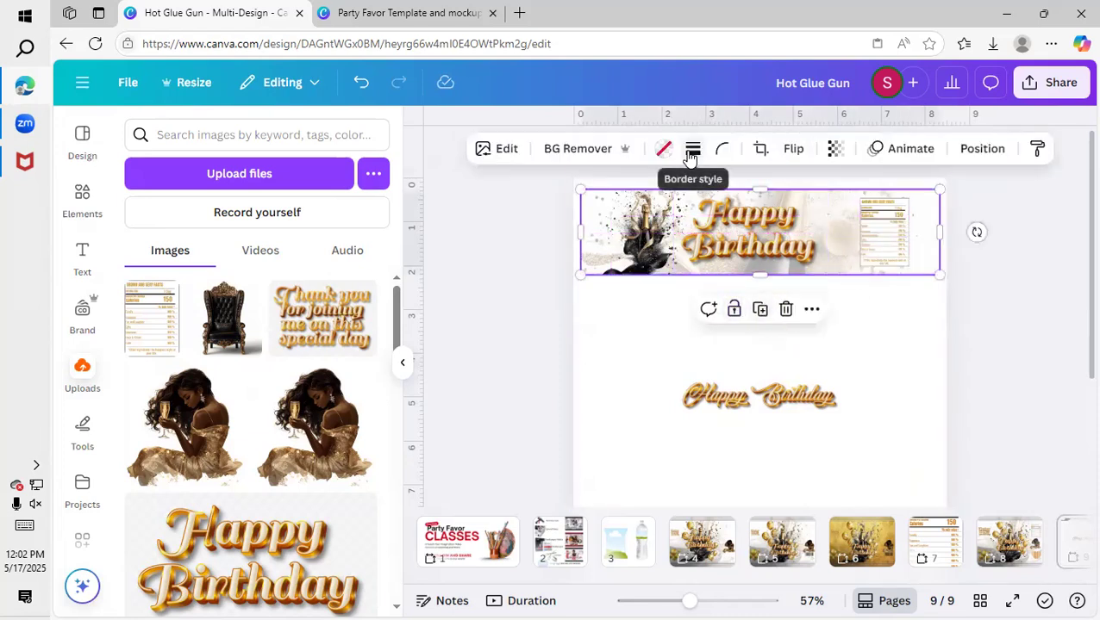
left_click(690, 155)
left_click(655, 204)
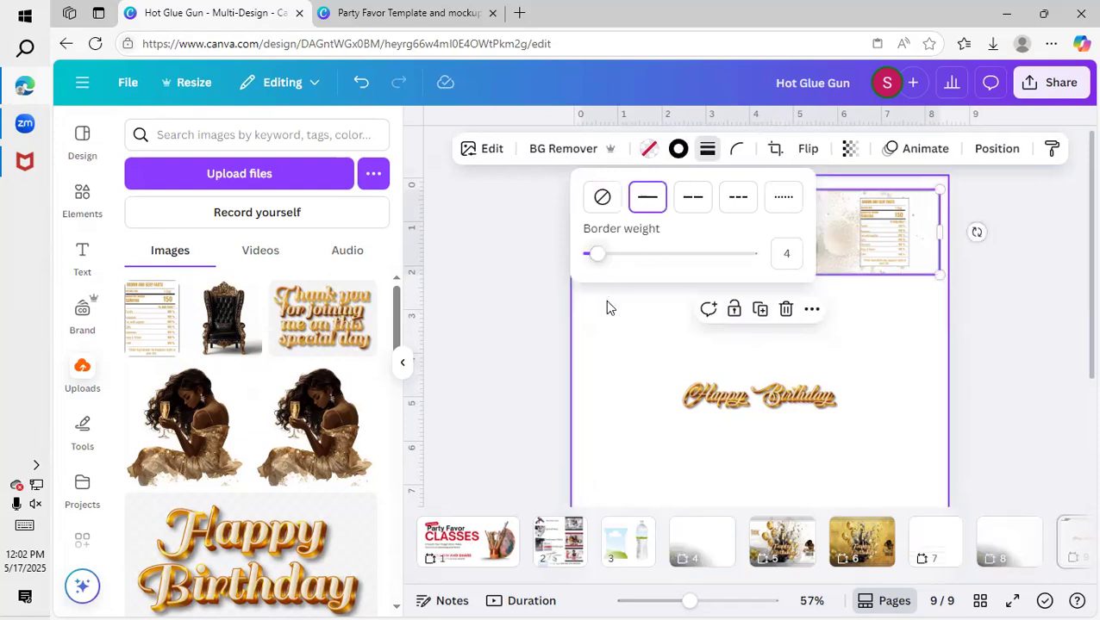
left_click(605, 300)
left_click(587, 201)
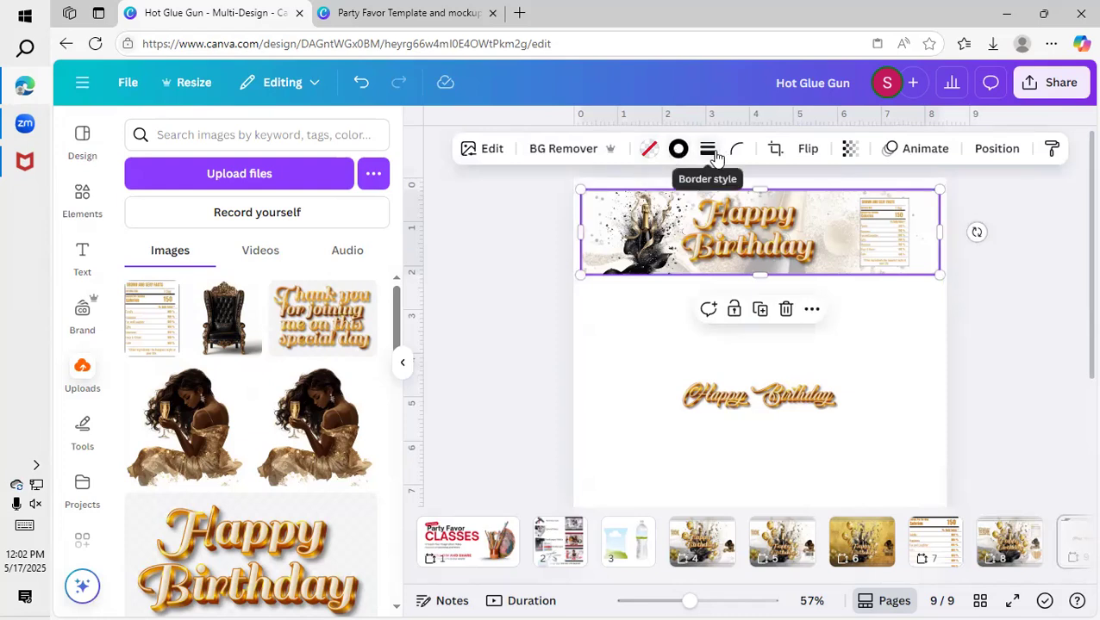
left_click(708, 149)
left_click(686, 366)
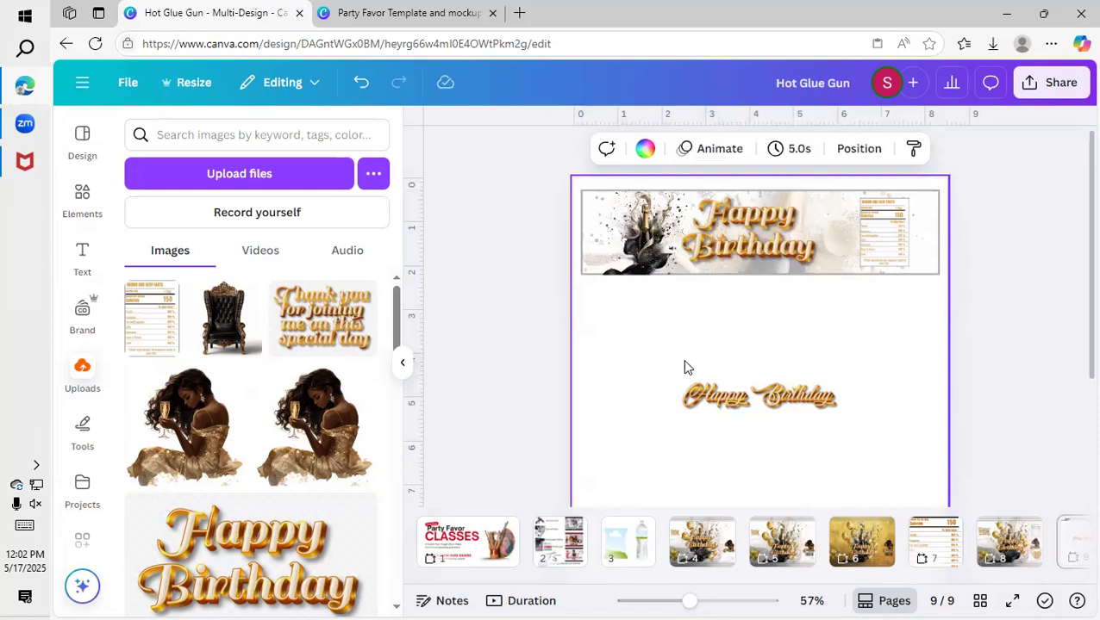
Move the two-line "Happy Birthday" graphic partly off the banner and lock the banner background image.
left_click(732, 415)
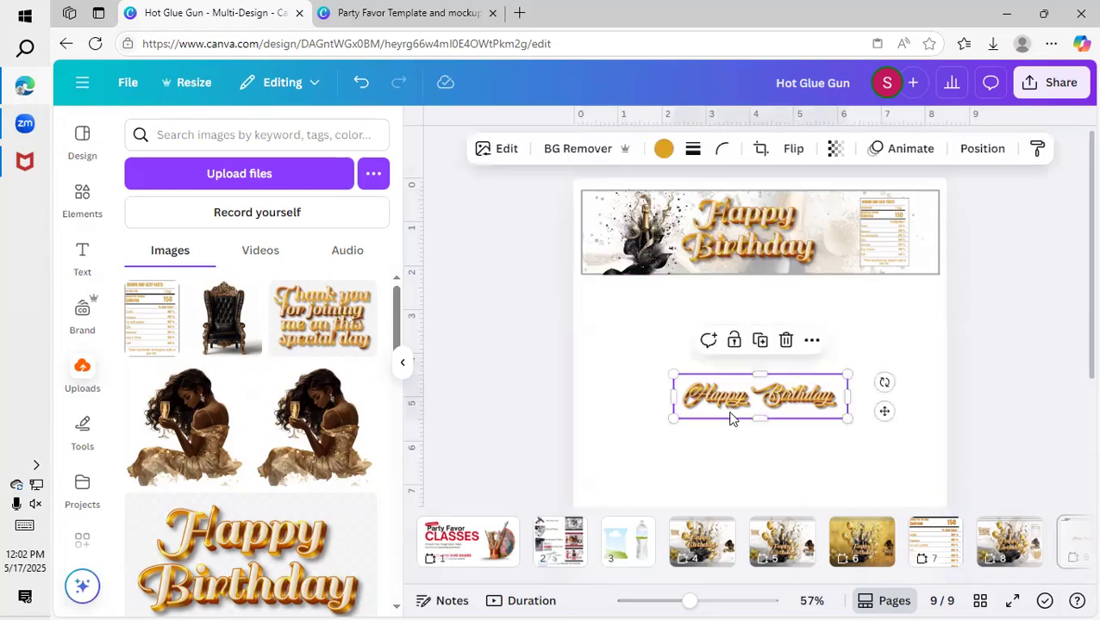
left_click(764, 252)
left_click_drag(766, 253, 729, 308)
left_click(823, 217)
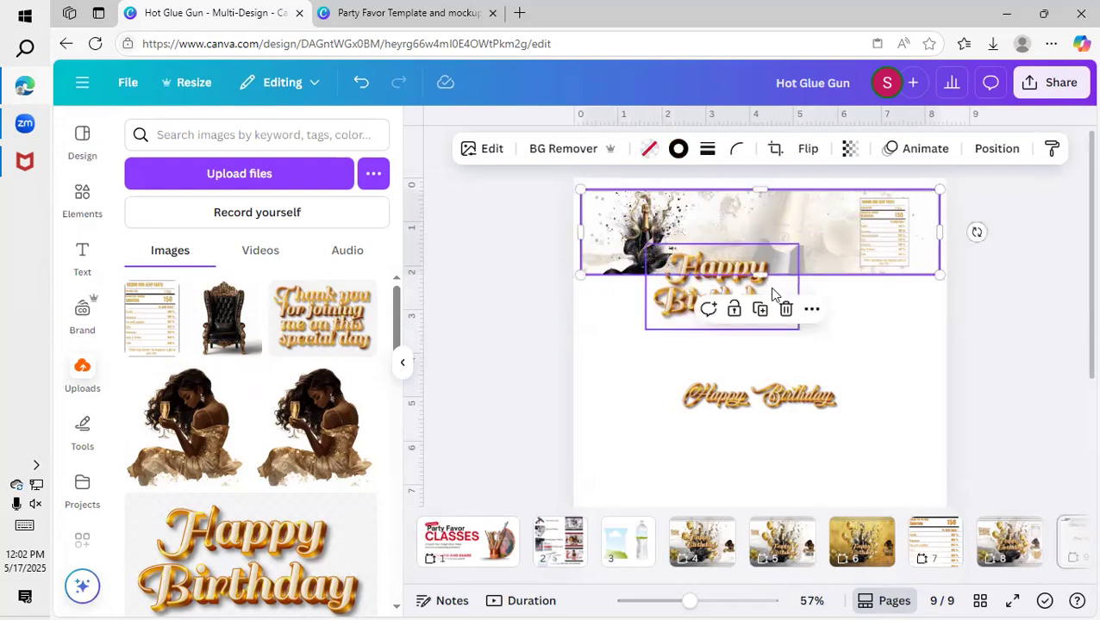
left_click(734, 312)
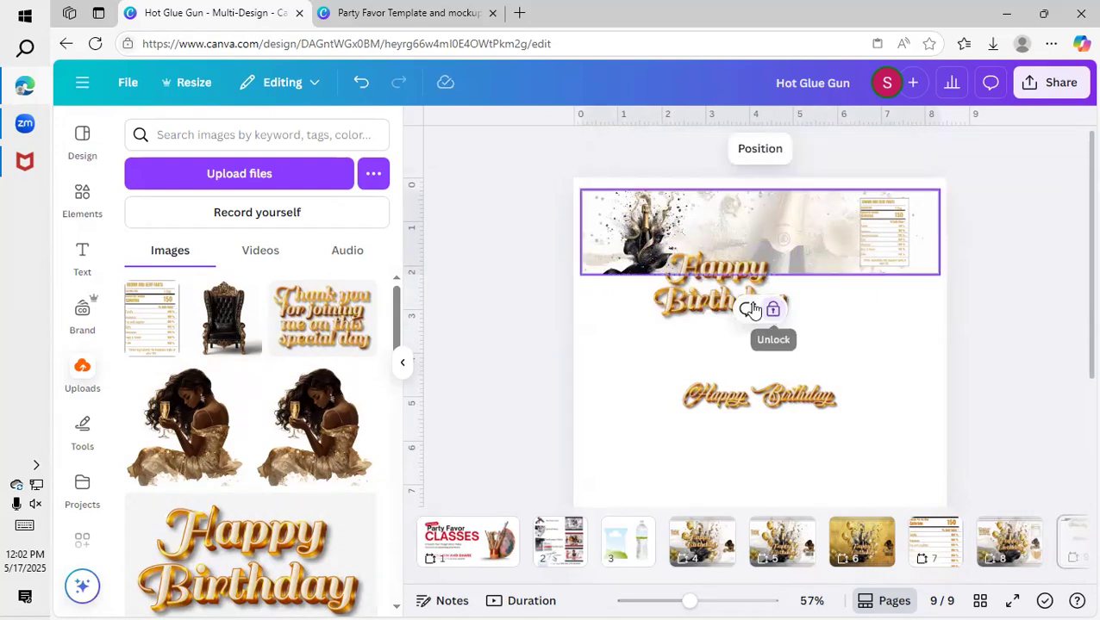
Return the two-line "Happy Birthday" graphic to the banner, enlarged to about 4 in wide, between the champagne splash and the nutrition facts.
left_click(705, 303)
left_click_drag(705, 303, 746, 242)
left_click_drag(838, 196, 859, 176)
left_click_drag(821, 220, 803, 229)
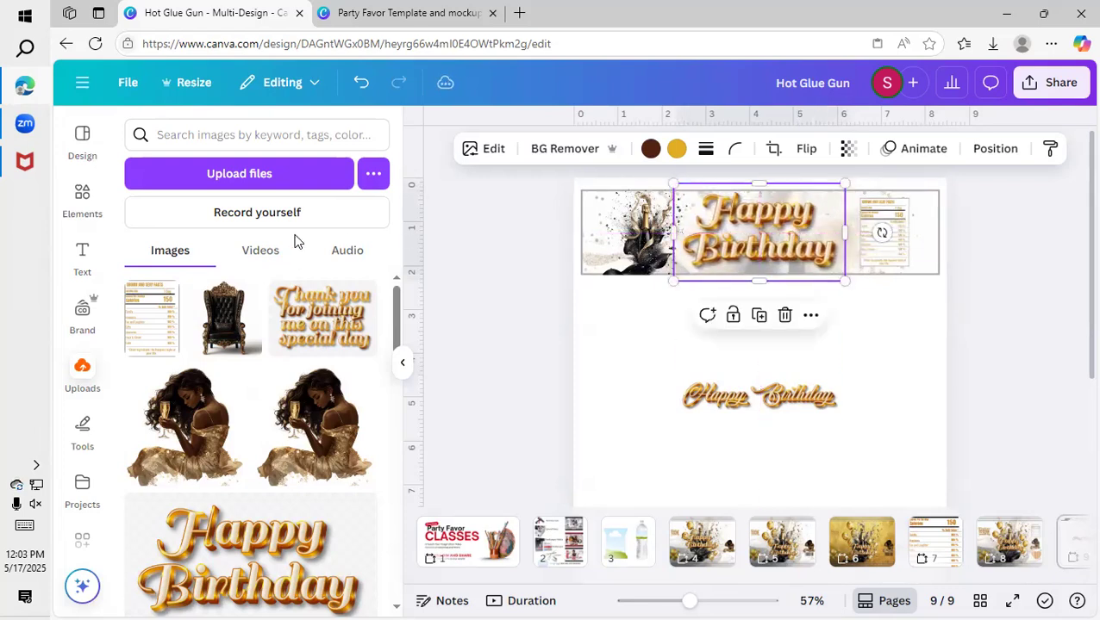
left_click(179, 385)
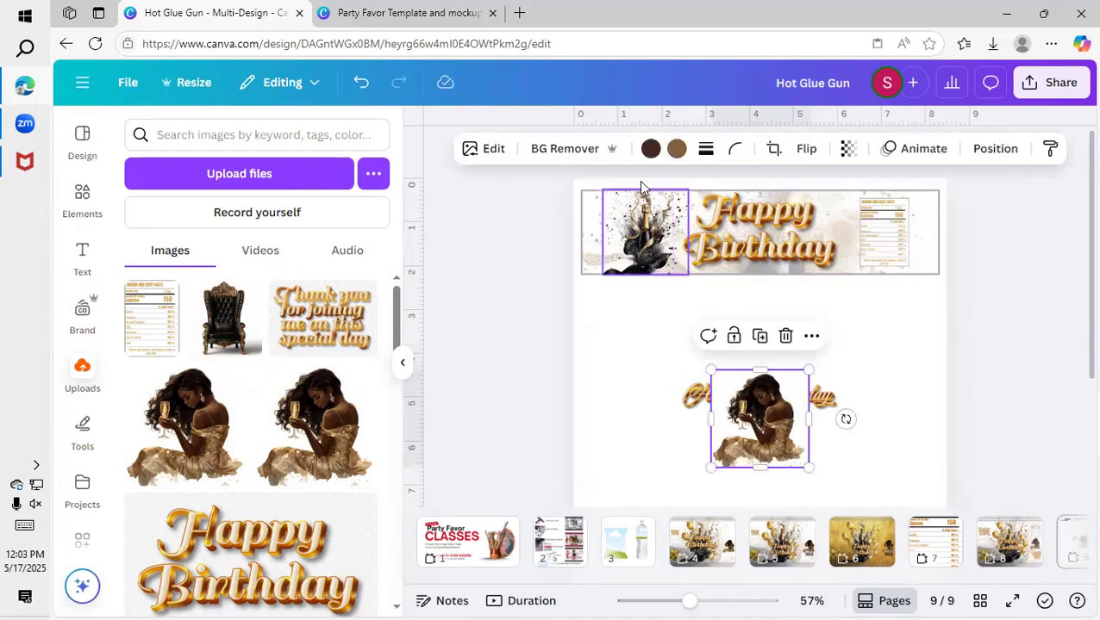
left_click(783, 338)
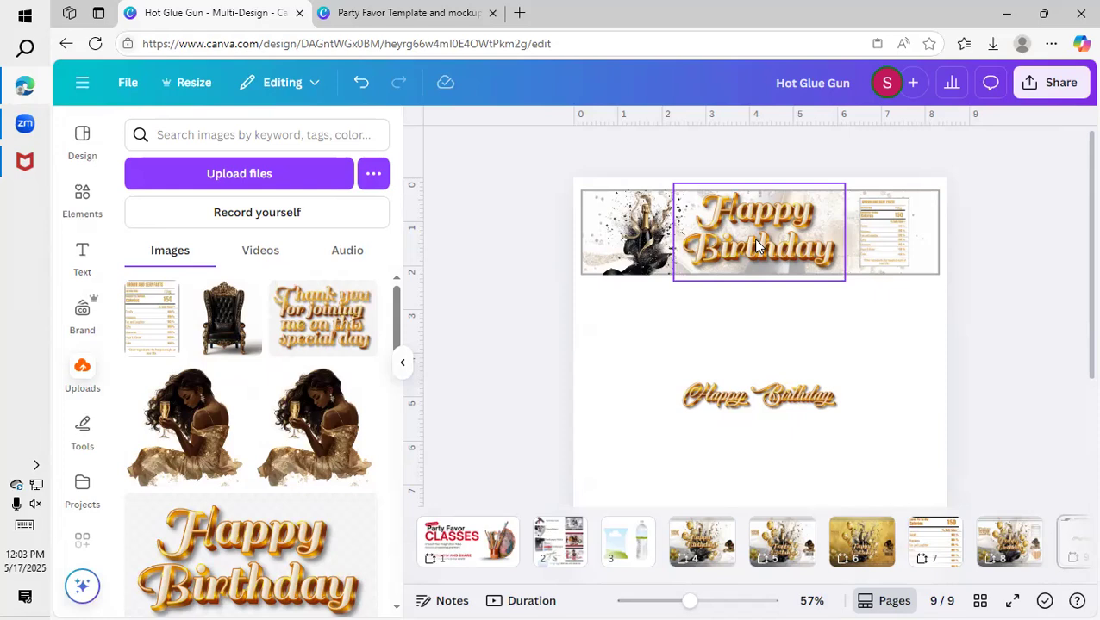
left_click_drag(756, 247, 764, 247)
Add the recently used gold balloon cluster, size it to the banner's height and place it at the left edge of the "Happy Birthday" lettering.
left_click(69, 211)
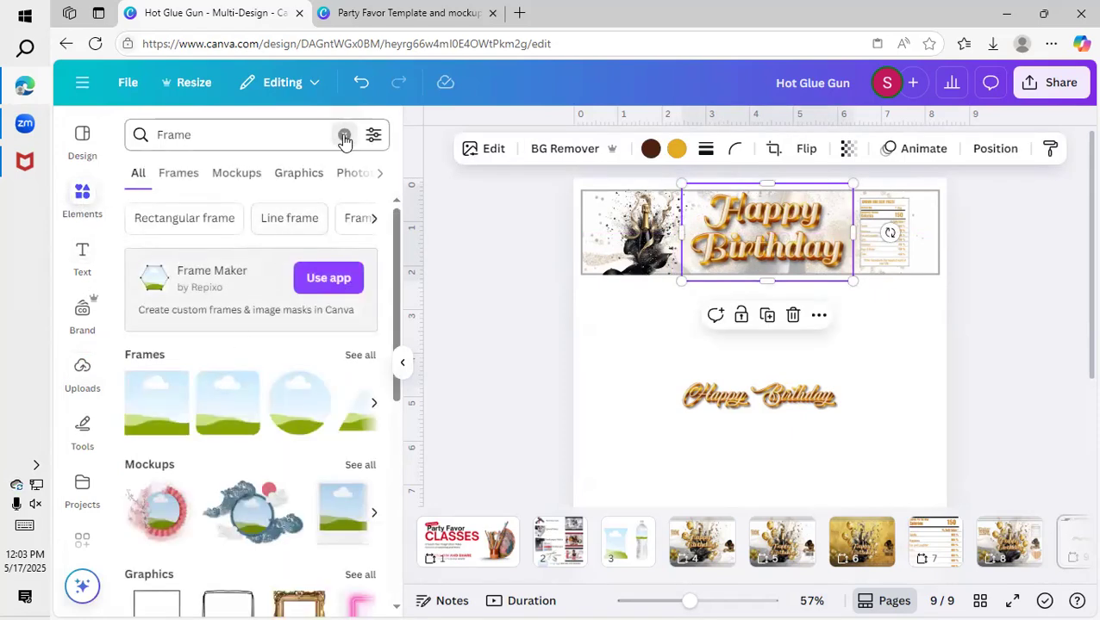
left_click(344, 134)
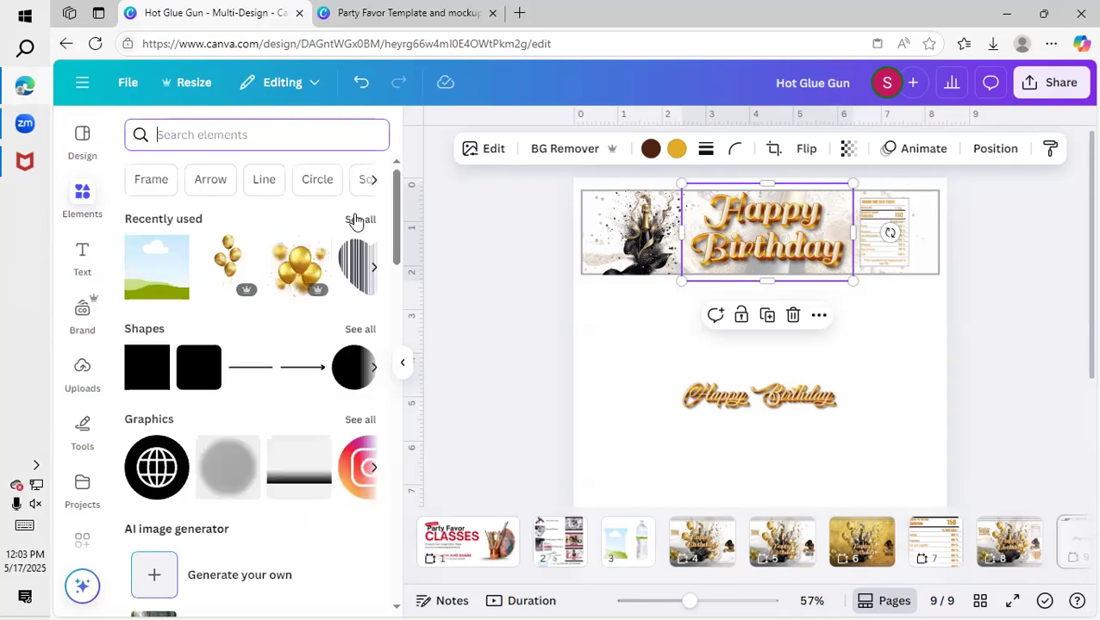
left_click(229, 262)
left_click_drag(816, 282, 753, 437)
left_click_drag(716, 482, 677, 237)
left_click_drag(712, 317, 701, 258)
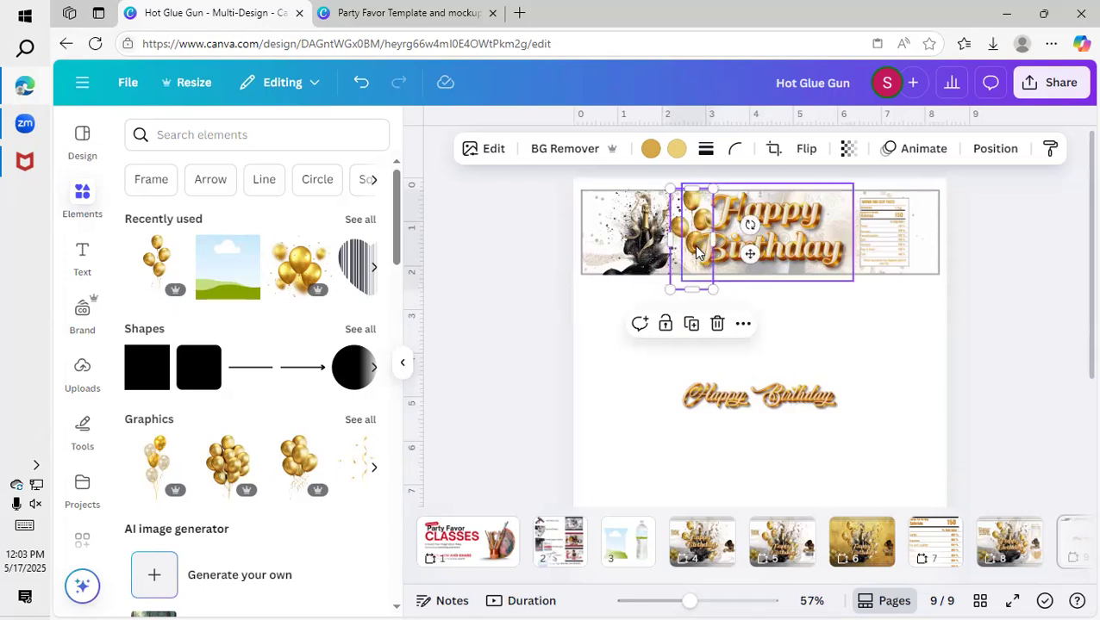
left_click_drag(709, 287, 704, 278)
Duplicate the gold balloon cluster and place the copy at the right edge of the "Happy Birthday" lettering.
left_click_drag(684, 223, 843, 244)
left_click(689, 309)
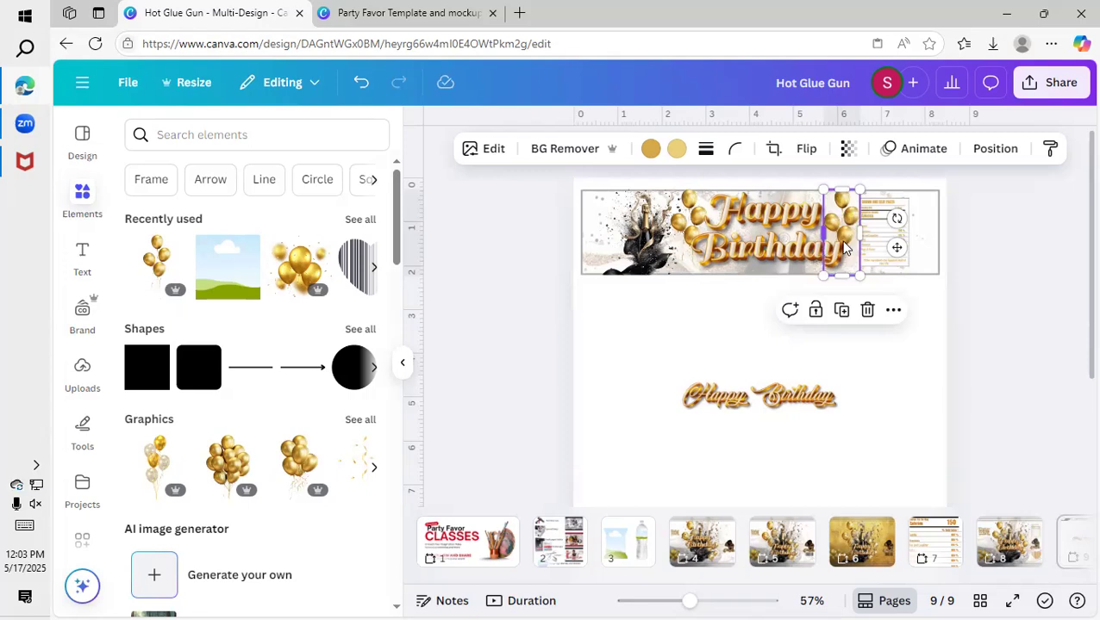
left_click_drag(844, 247, 842, 229)
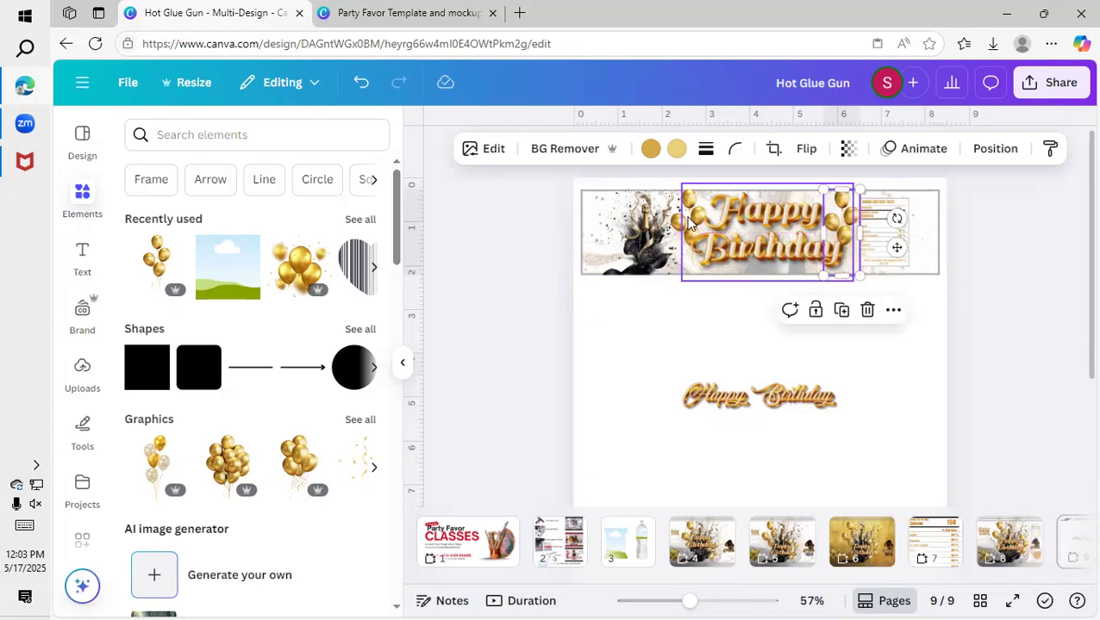
Shrink the champagne splash slightly to fit inside the banner border and delete the leftover single-line "Happy Birthday" graphic.
left_click(660, 229)
left_click_drag(690, 191, 661, 226)
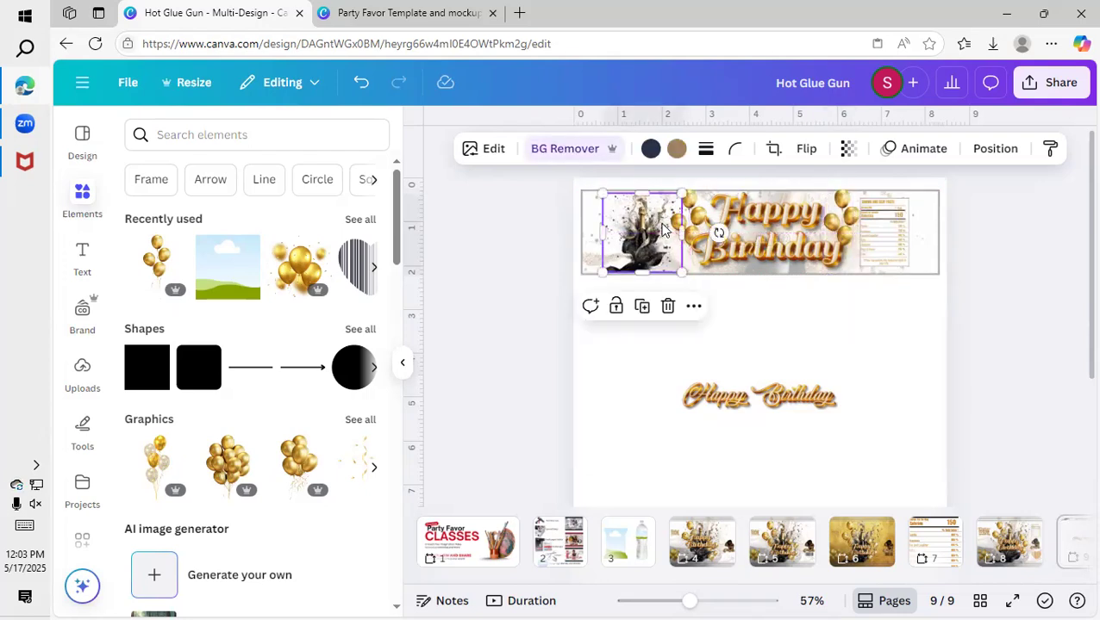
left_click(788, 394)
left_click(787, 341)
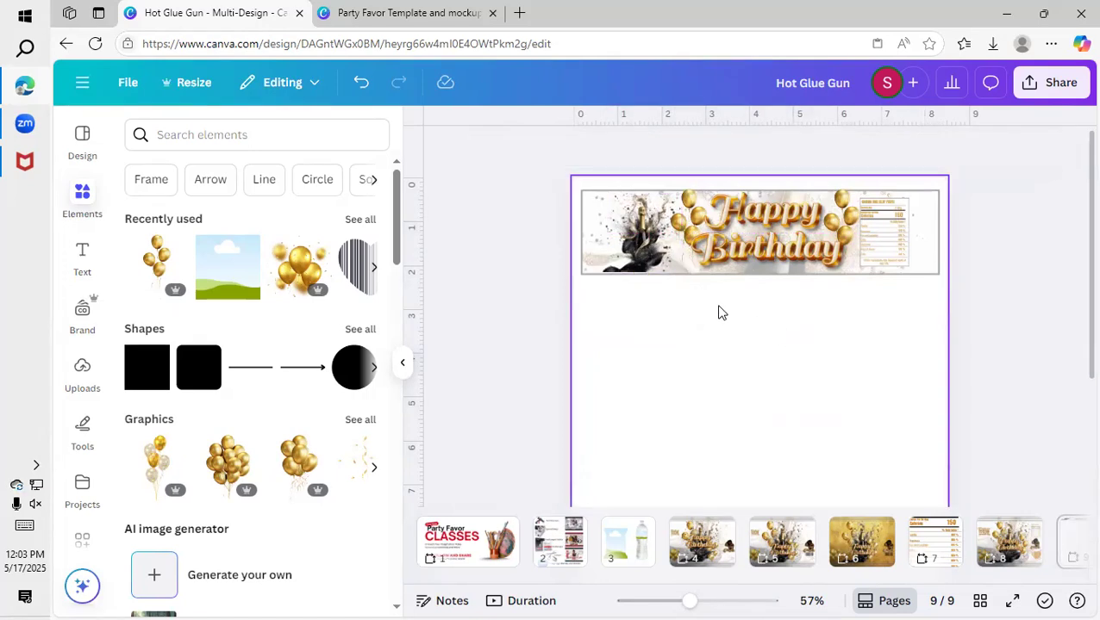
Unlock the banner background image and download only the current page, page 9, as a PNG.
left_click(741, 250)
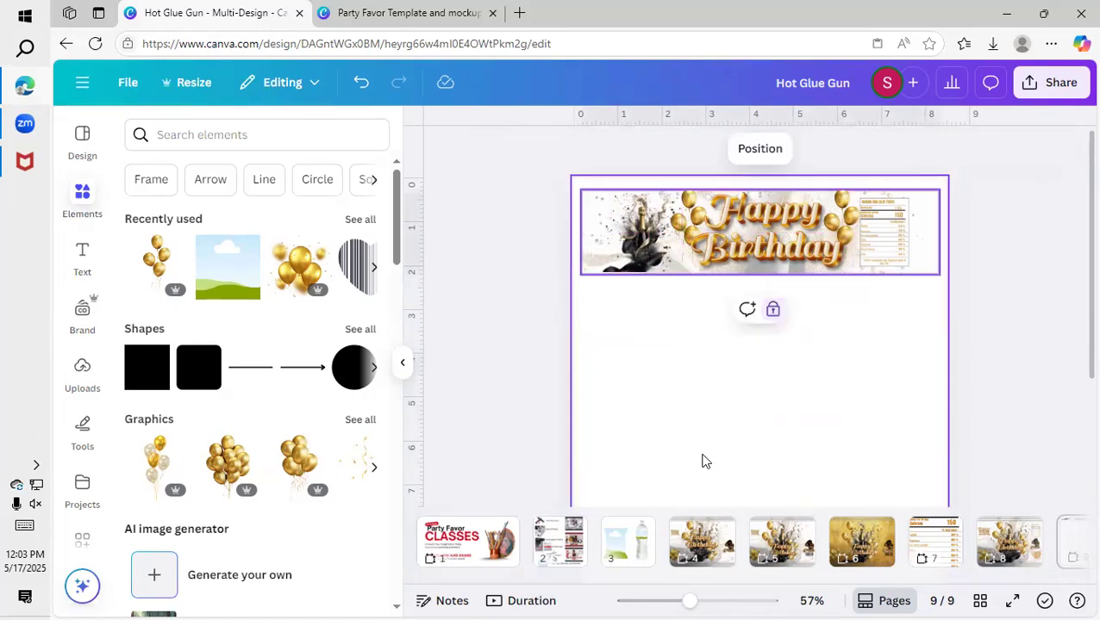
left_click(772, 311)
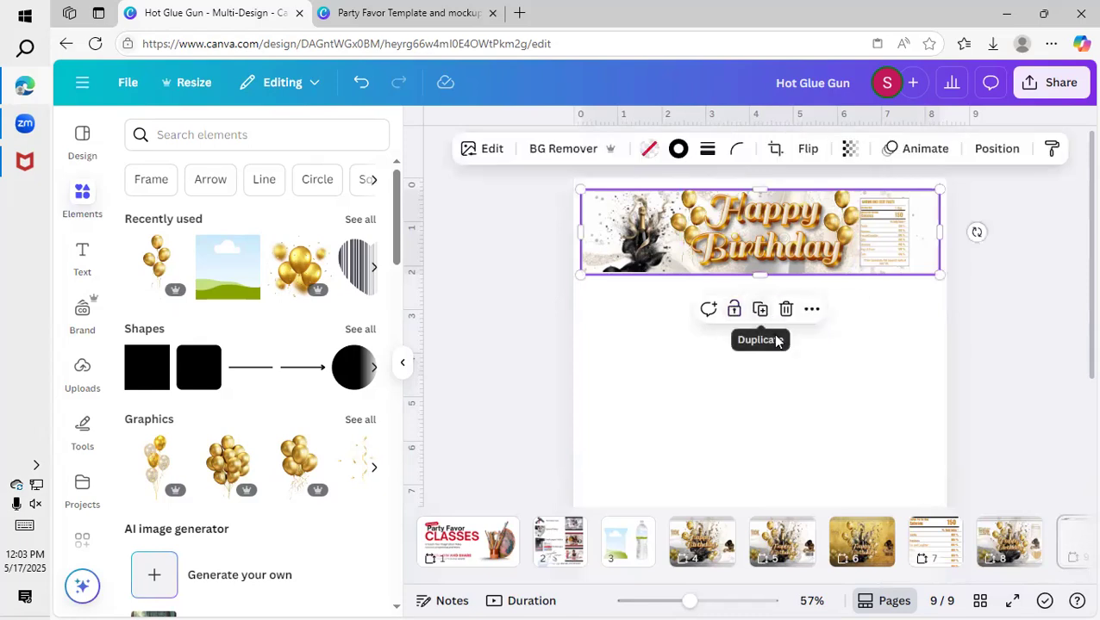
left_click(1052, 82)
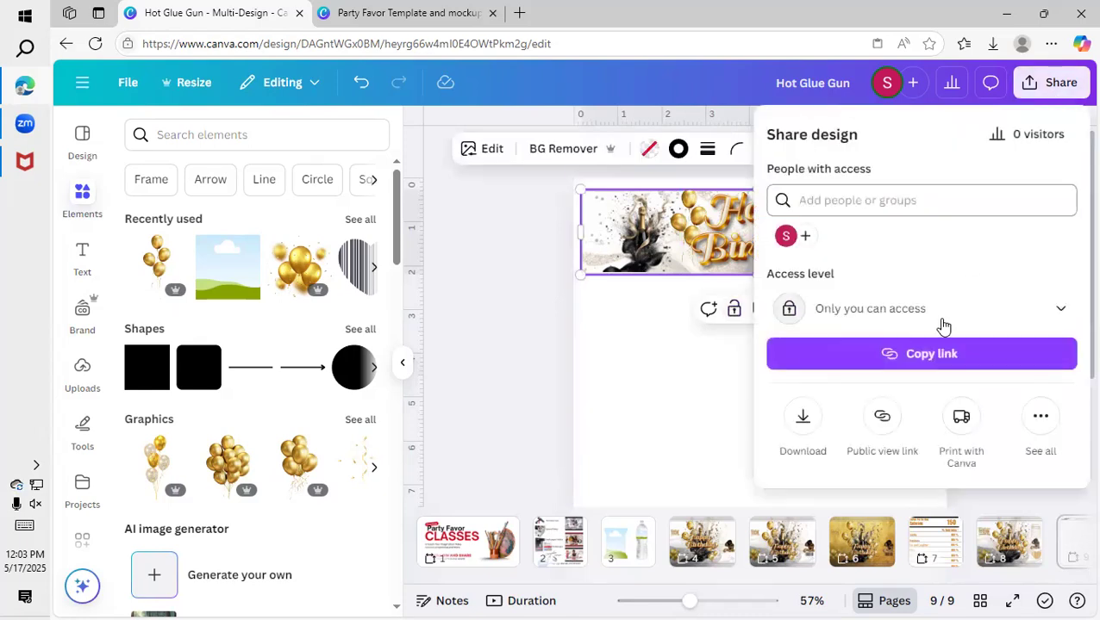
left_click(802, 420)
left_click(793, 401)
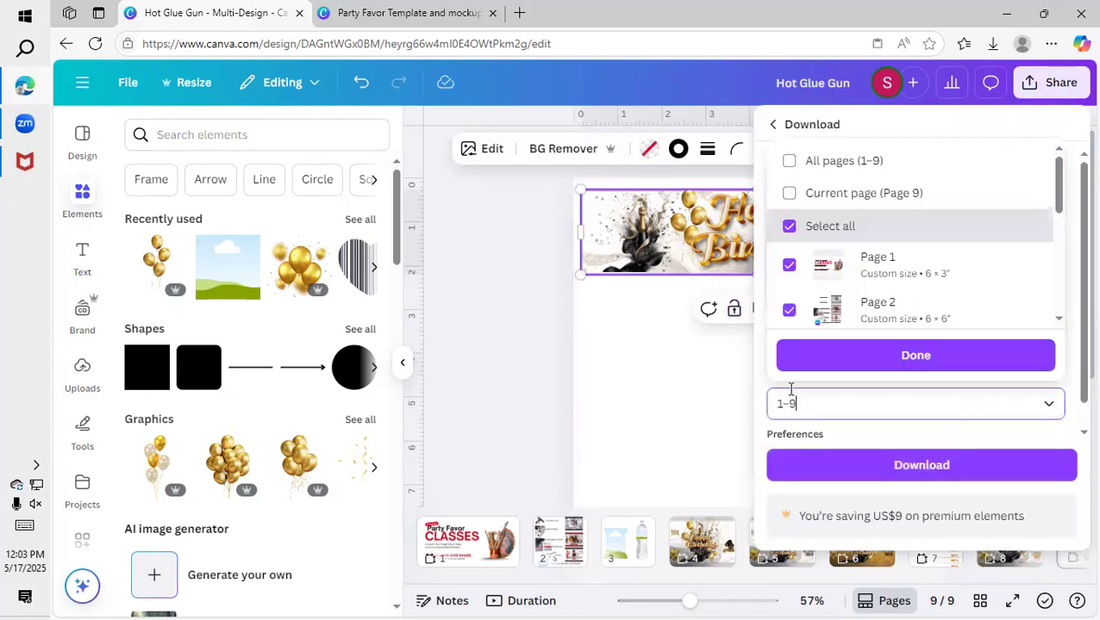
left_click(813, 195)
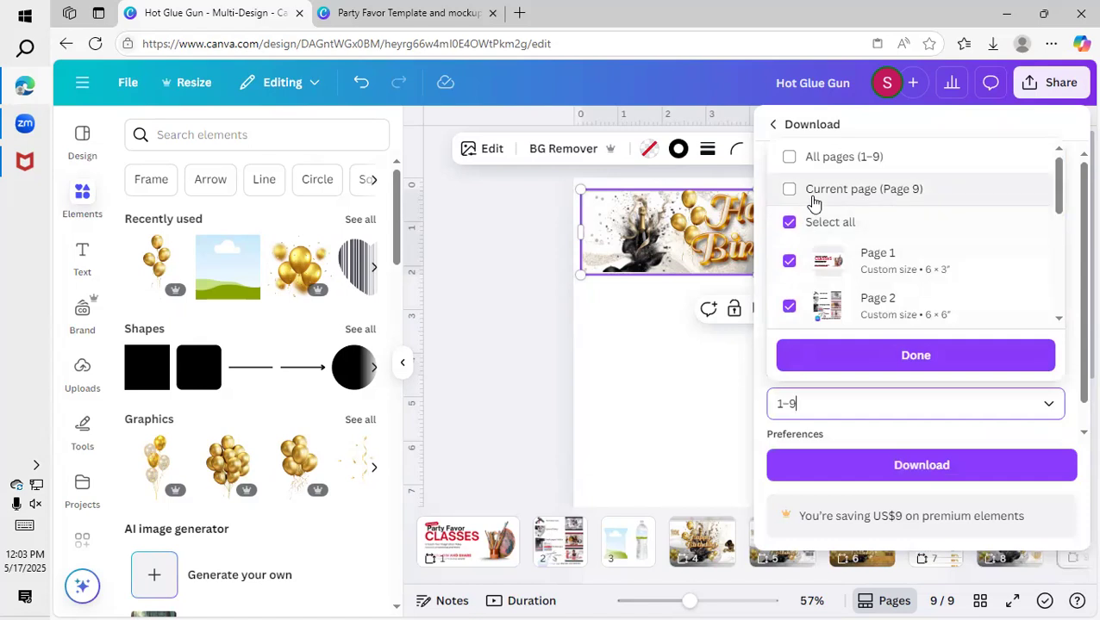
left_click(857, 353)
left_click(872, 462)
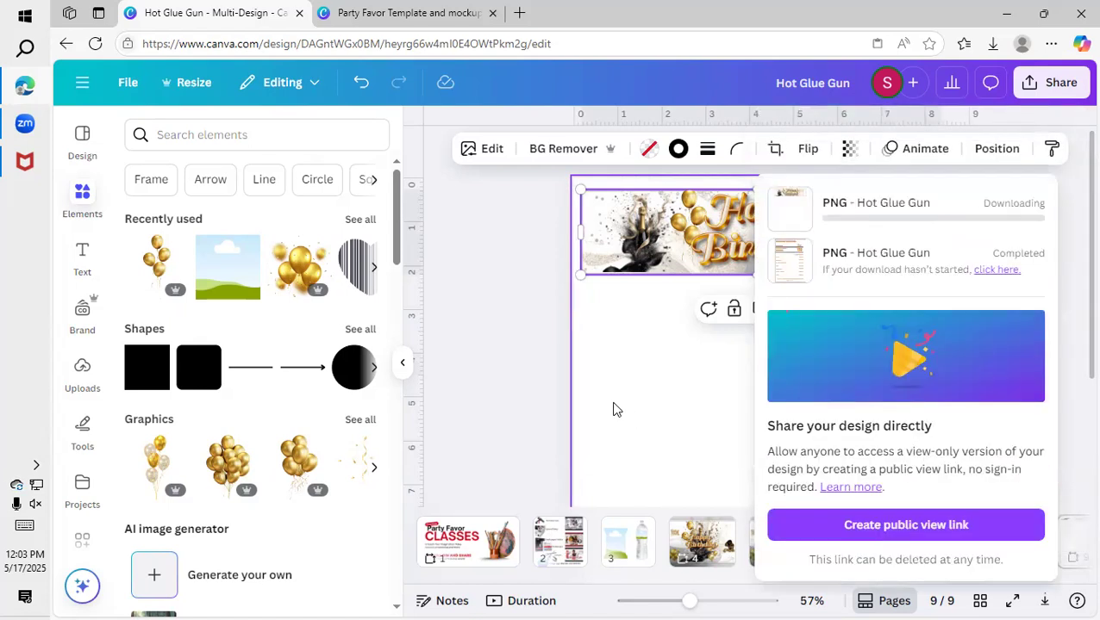
left_click(594, 493)
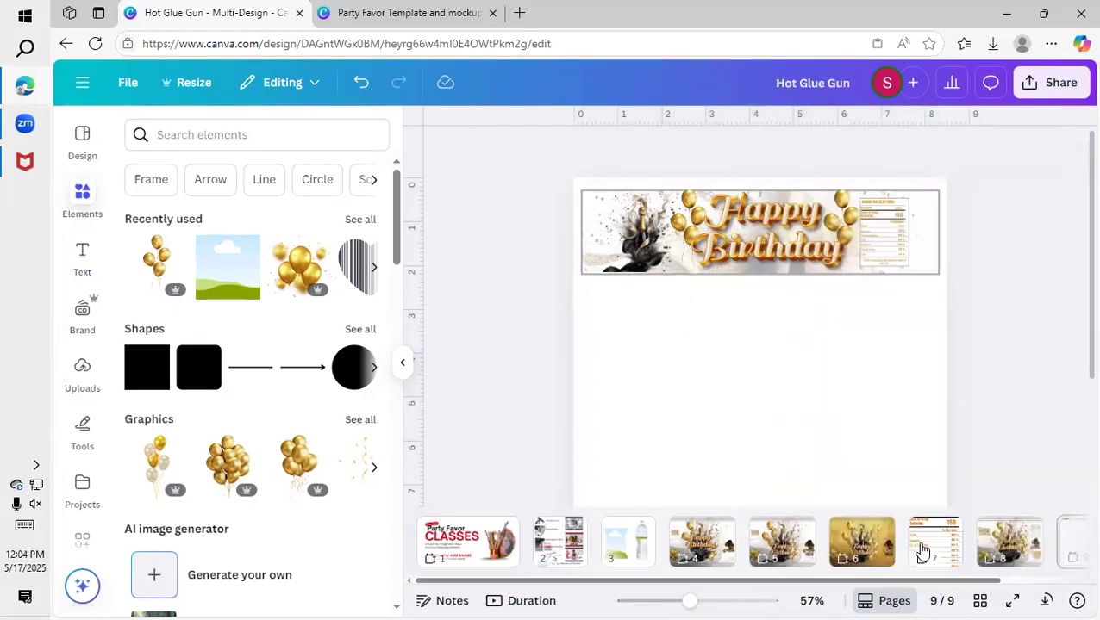
Go to the chip bag wrapper on page 8 and download only that page as a PNG.
left_click(1002, 549)
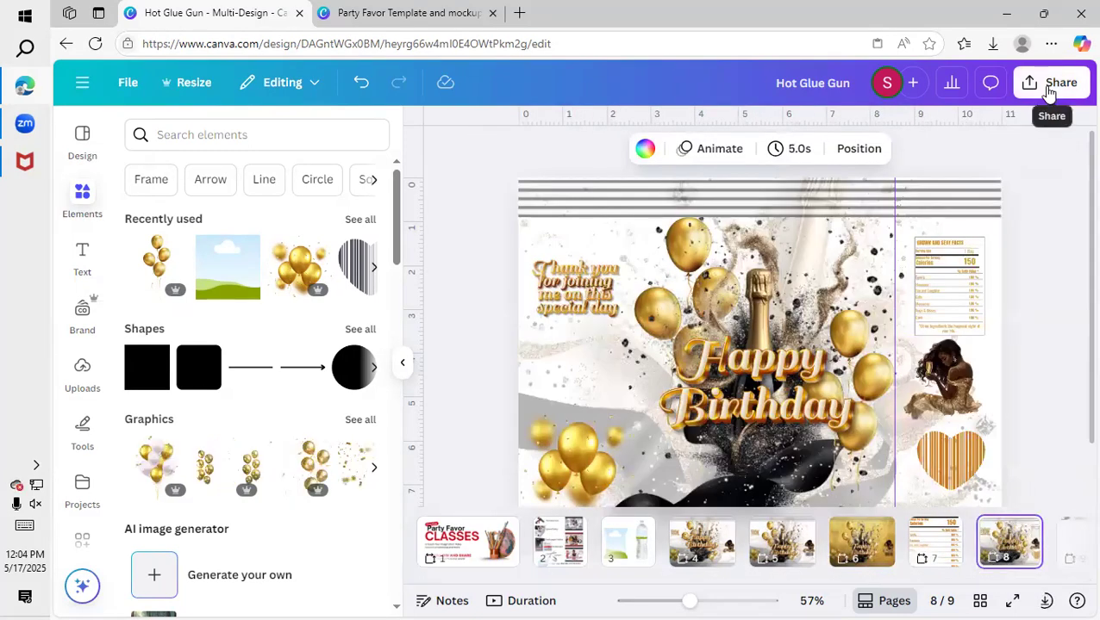
left_click(1045, 85)
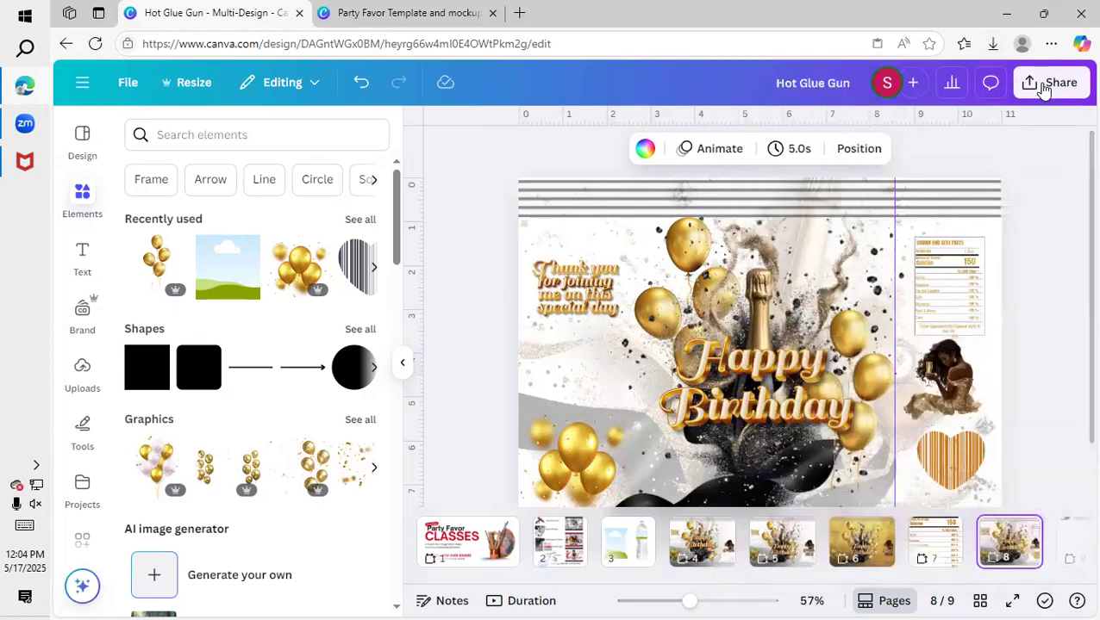
left_click(1042, 82)
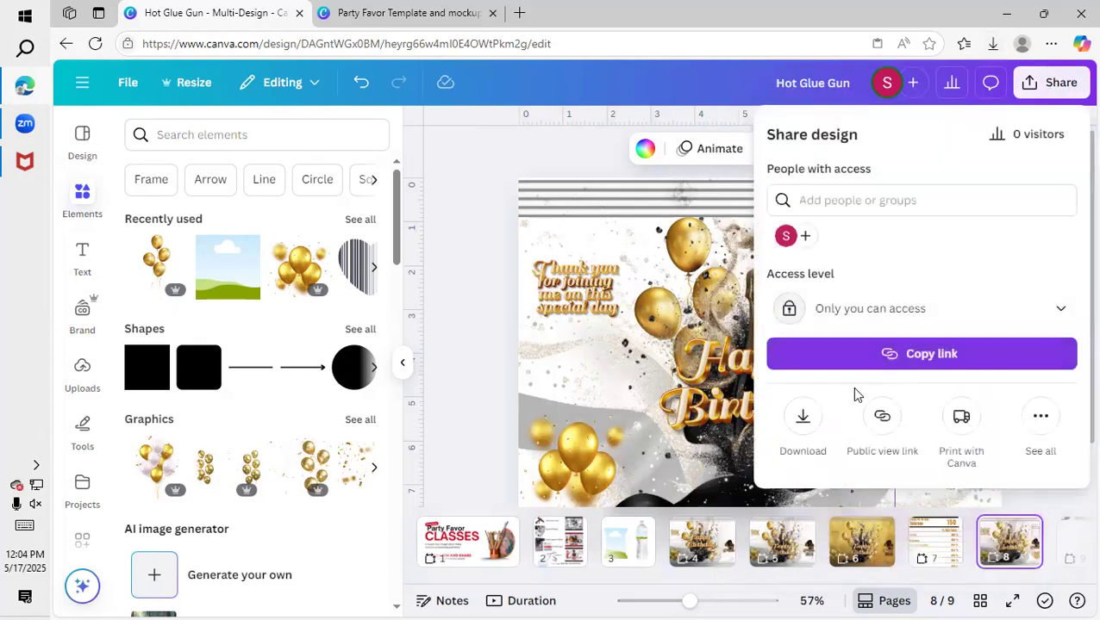
left_click(803, 417)
left_click(806, 411)
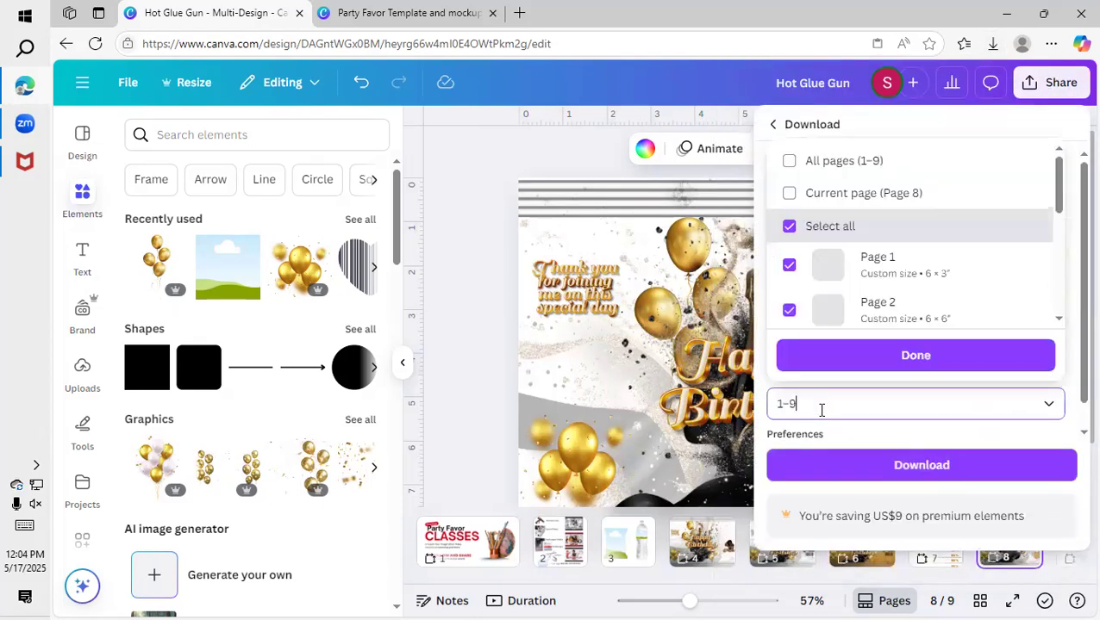
left_click(826, 189)
left_click(832, 357)
left_click(830, 469)
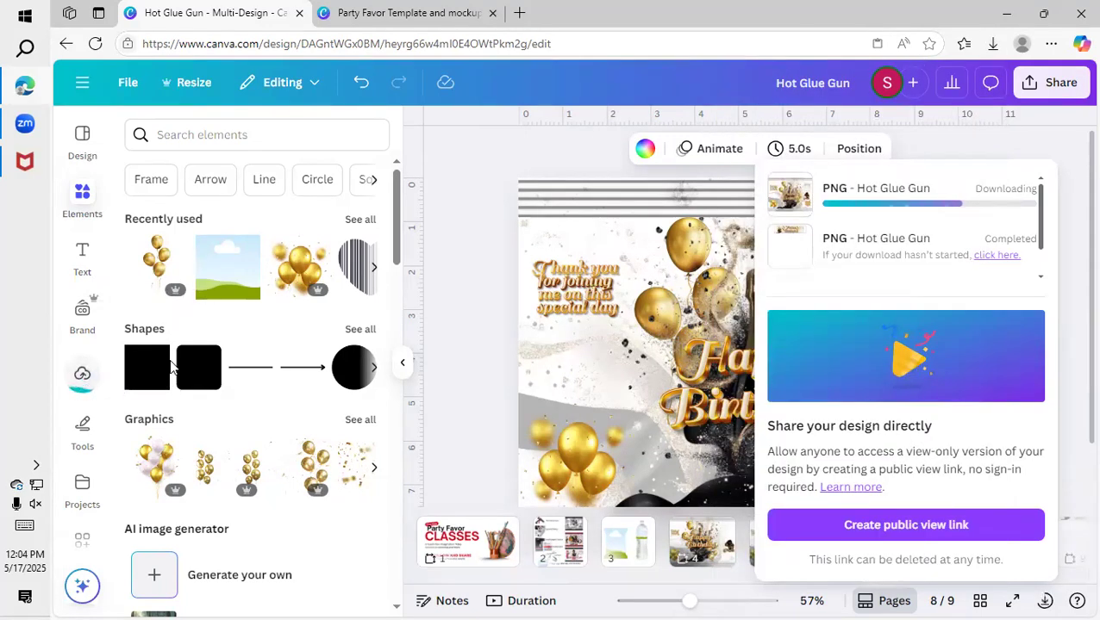
Upload the downloaded wrapper file Hot Glue Gun (2).png to the image uploads.
left_click(82, 377)
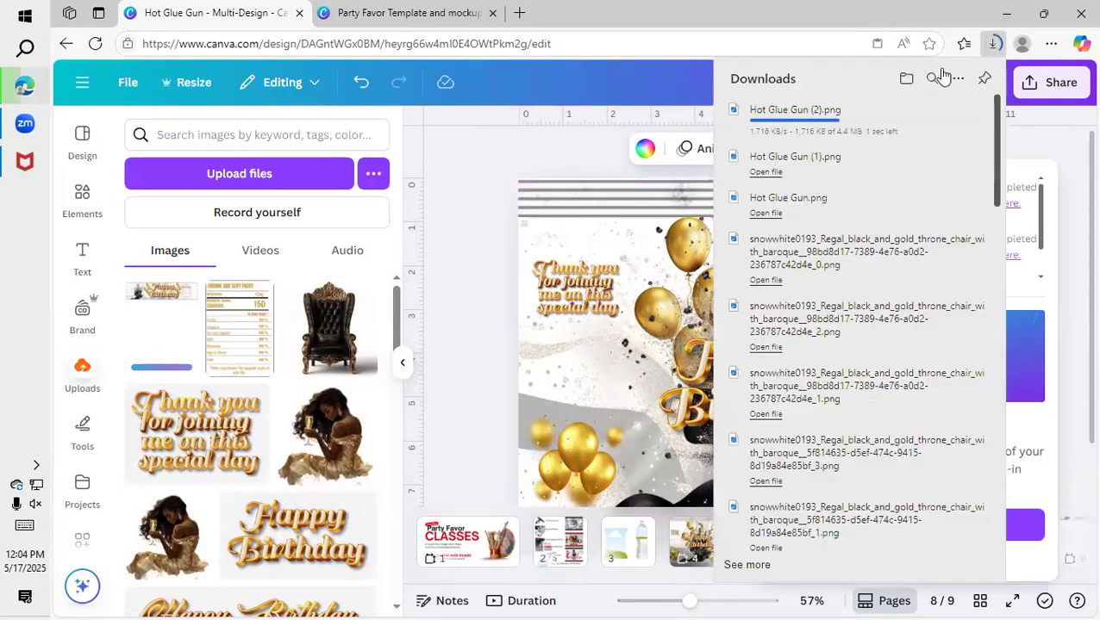
left_click_drag(767, 110, 298, 254)
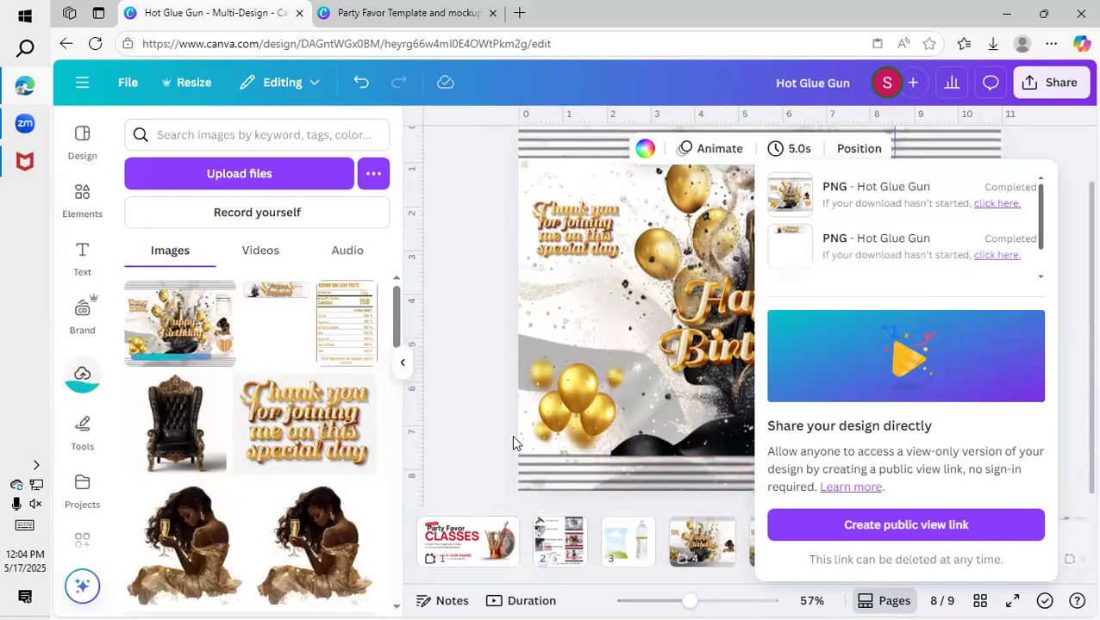
left_click_drag(688, 602, 668, 602)
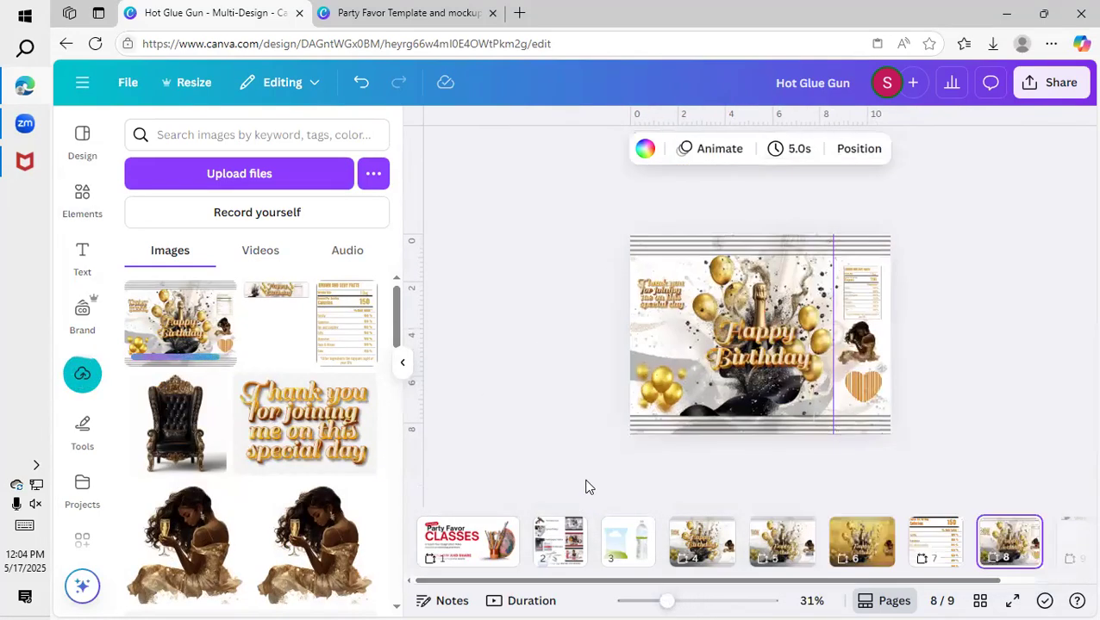
Go to the mockup on page 3 and fill the chip bag frame with the uploaded wrapper image.
left_click(746, 495)
left_click(628, 542)
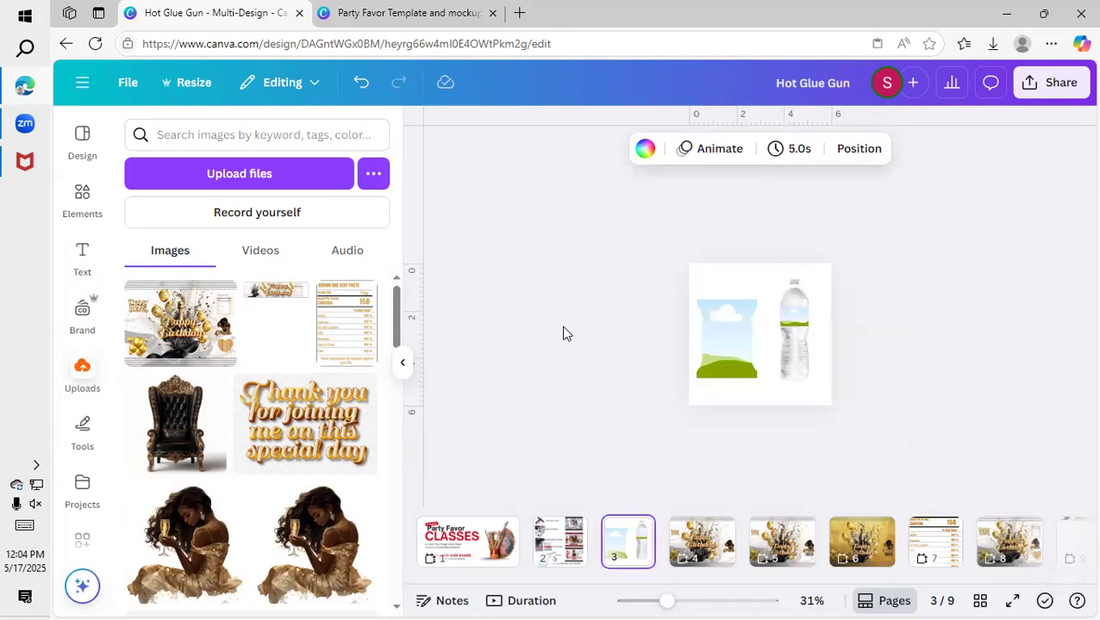
left_click_drag(666, 601, 700, 602)
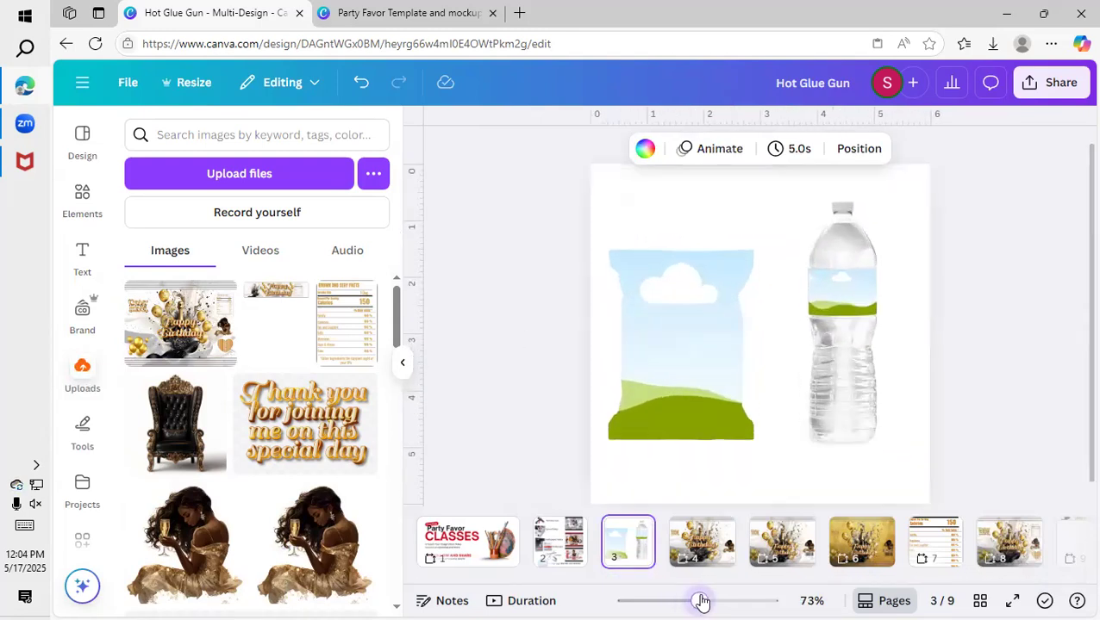
left_click(211, 336)
left_click_drag(655, 333, 560, 361)
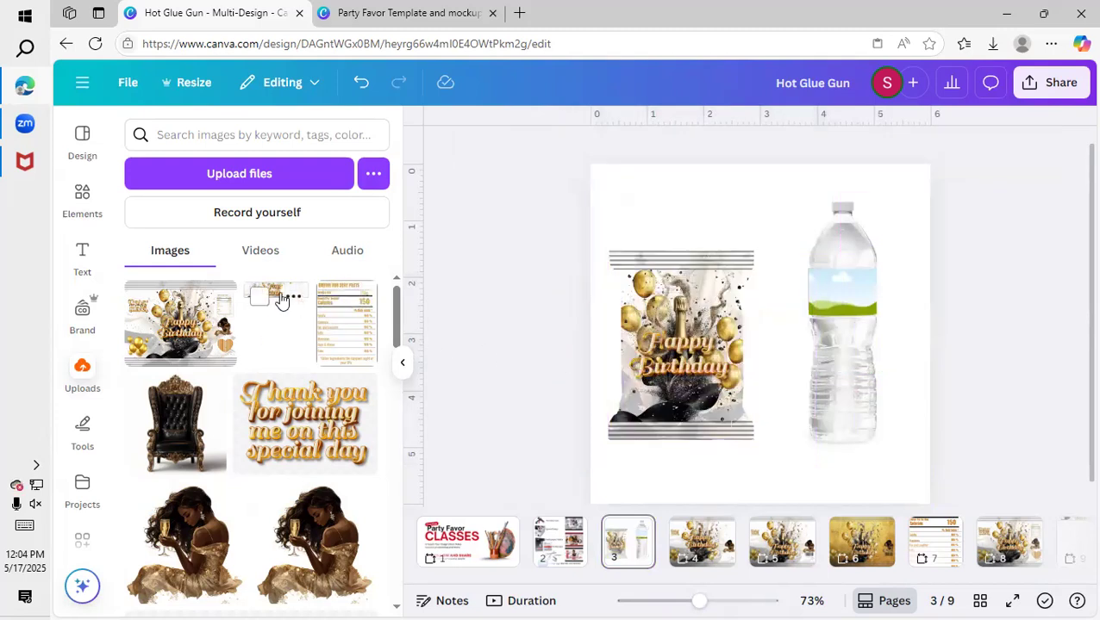
Fill the water bottle's label frame with the banner image and enlarge it slightly within the frame, with Happy Birthday on the label.
left_click(274, 302)
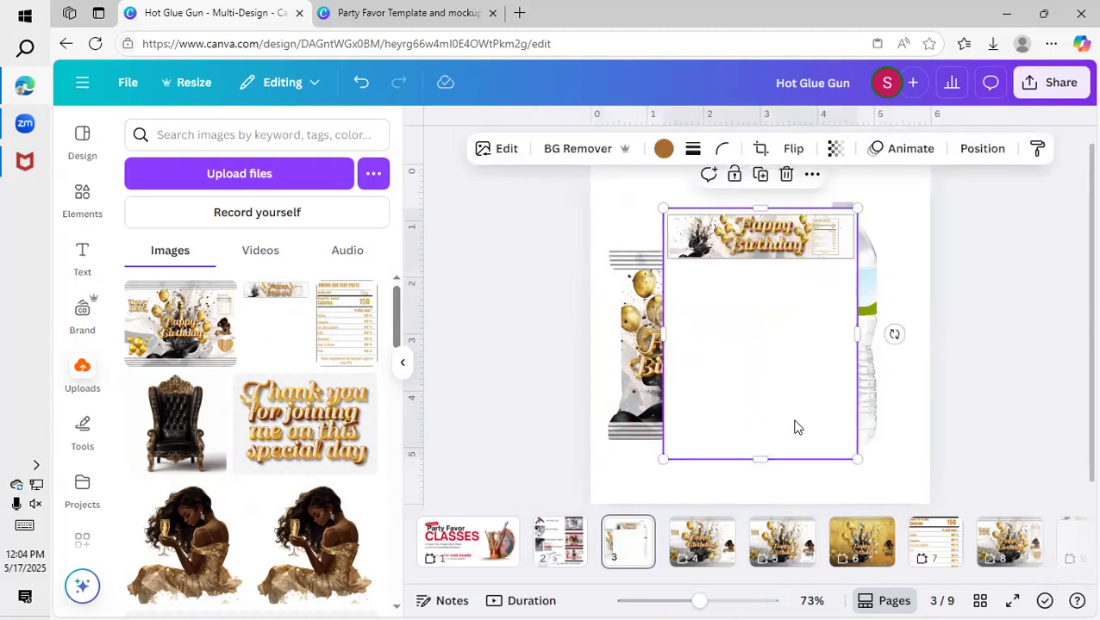
left_click_drag(760, 458, 830, 332)
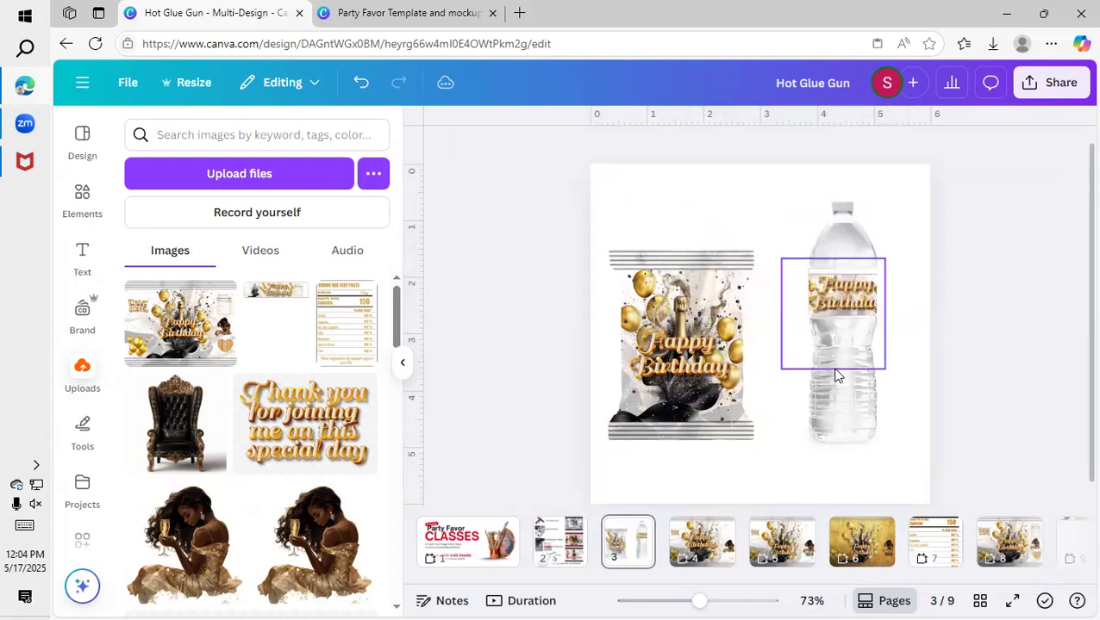
left_click(839, 302)
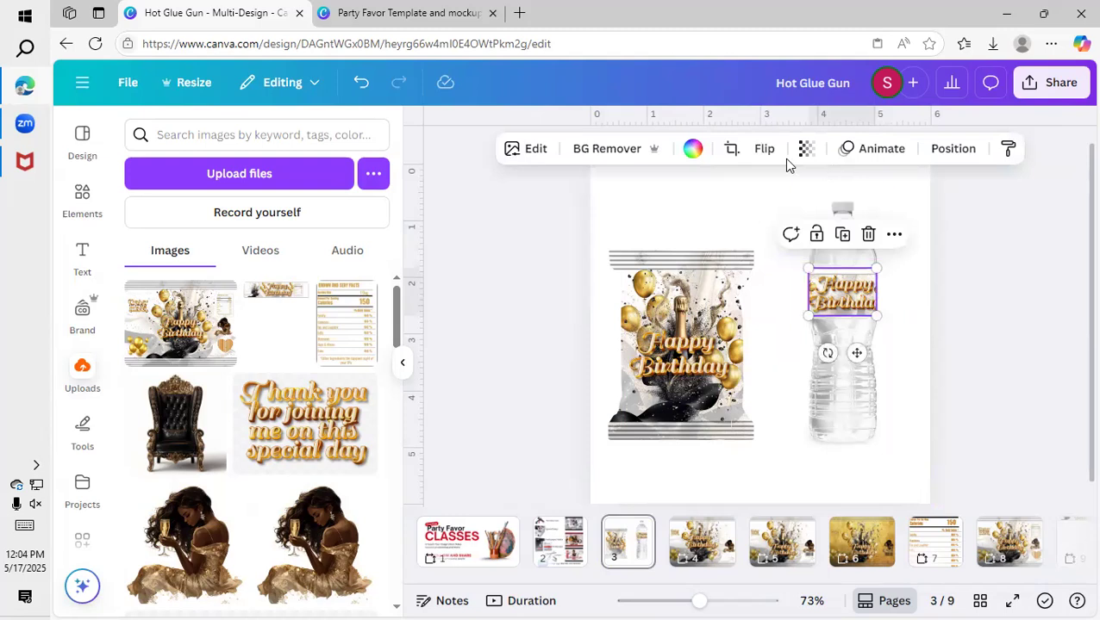
left_click(728, 152)
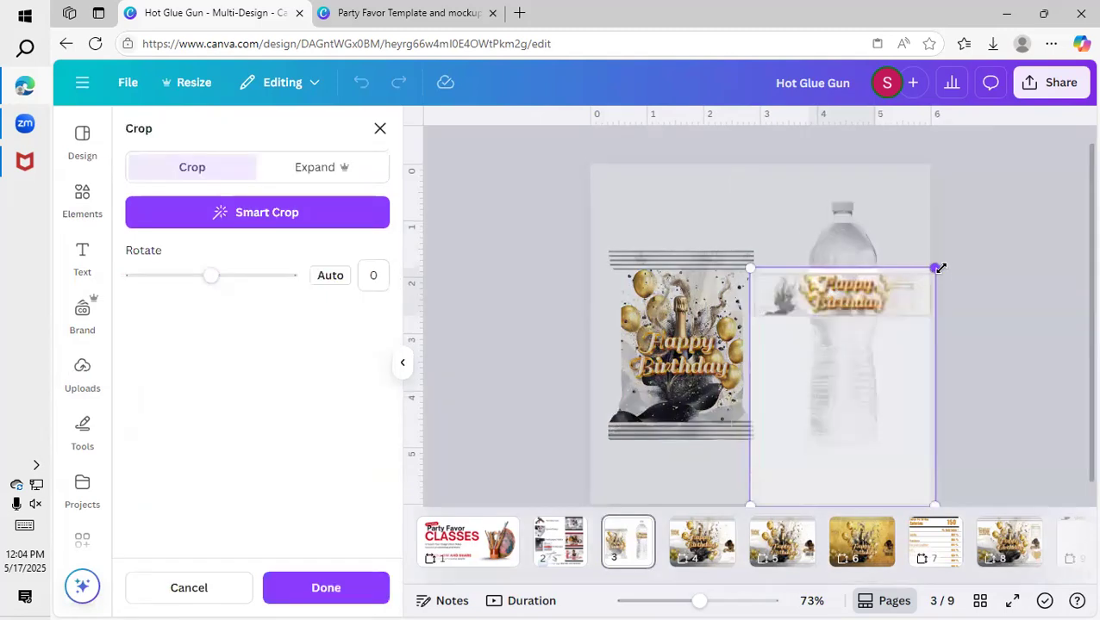
left_click_drag(942, 266, 940, 264)
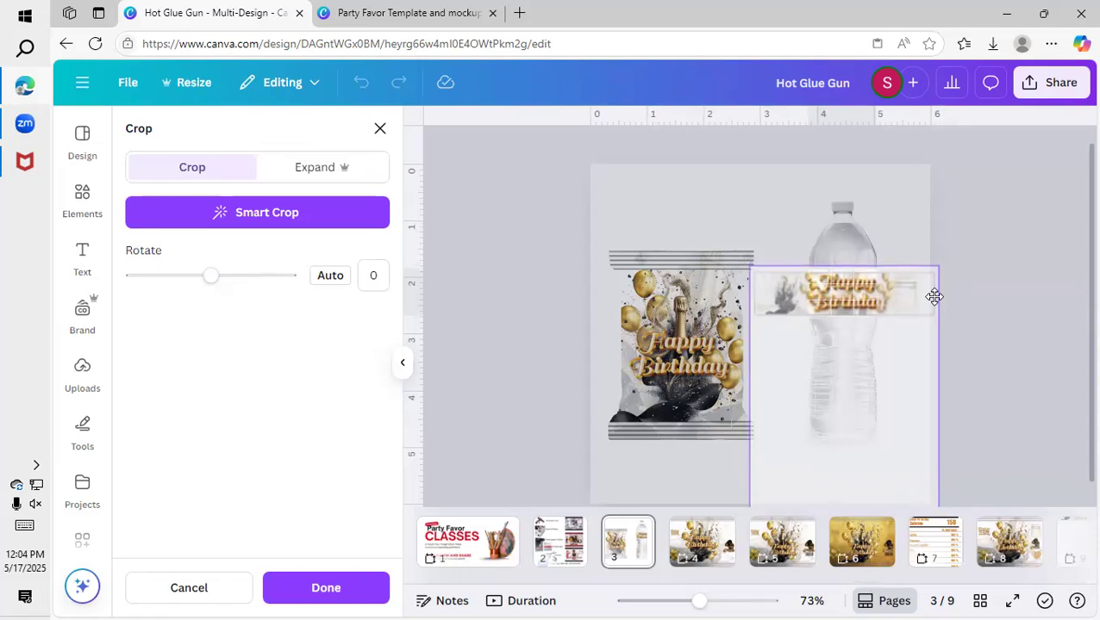
left_click_drag(939, 268, 949, 248)
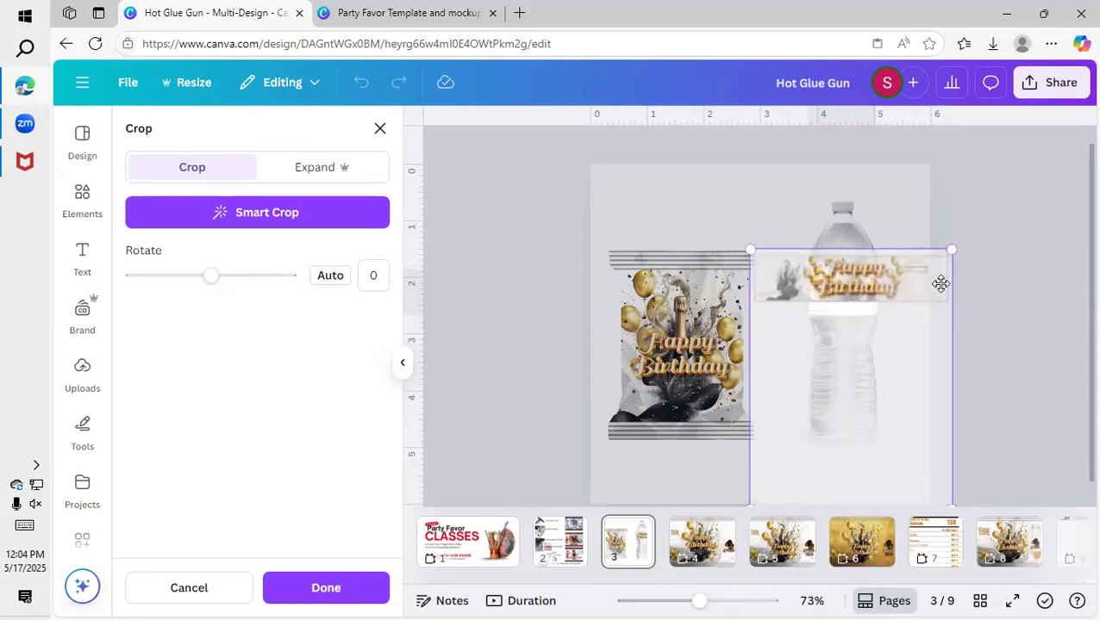
left_click_drag(938, 301, 935, 303)
left_click(989, 273)
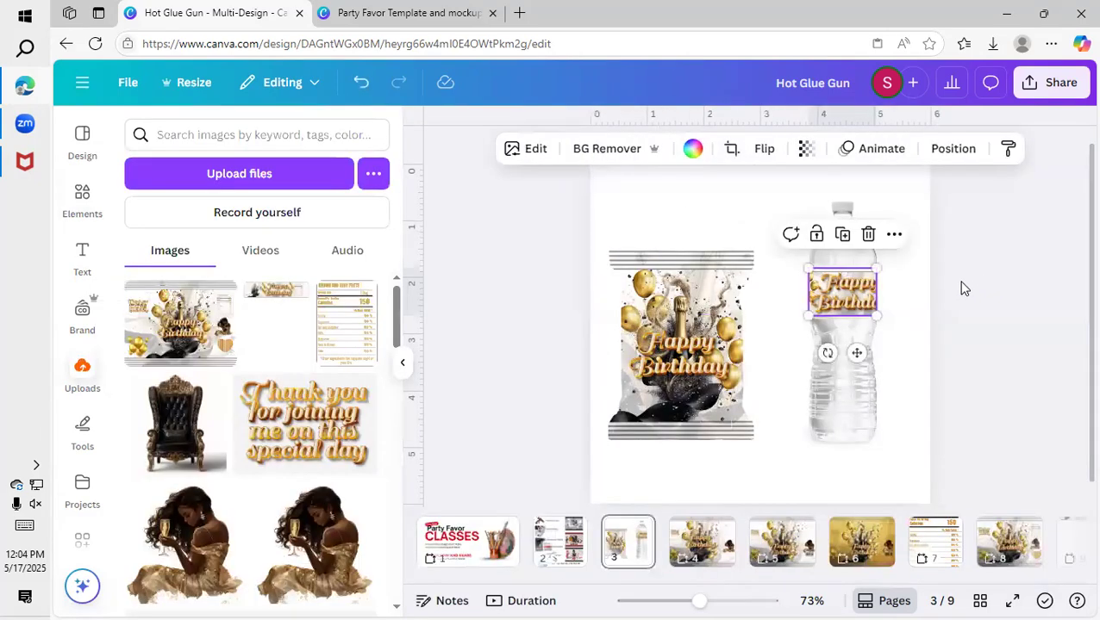
Move the chip bag and water bottle mockups slightly up the page and shift the bottle closer to the bag.
left_click(964, 289)
left_click_drag(882, 455, 1034, 198)
left_click_drag(780, 370, 785, 354)
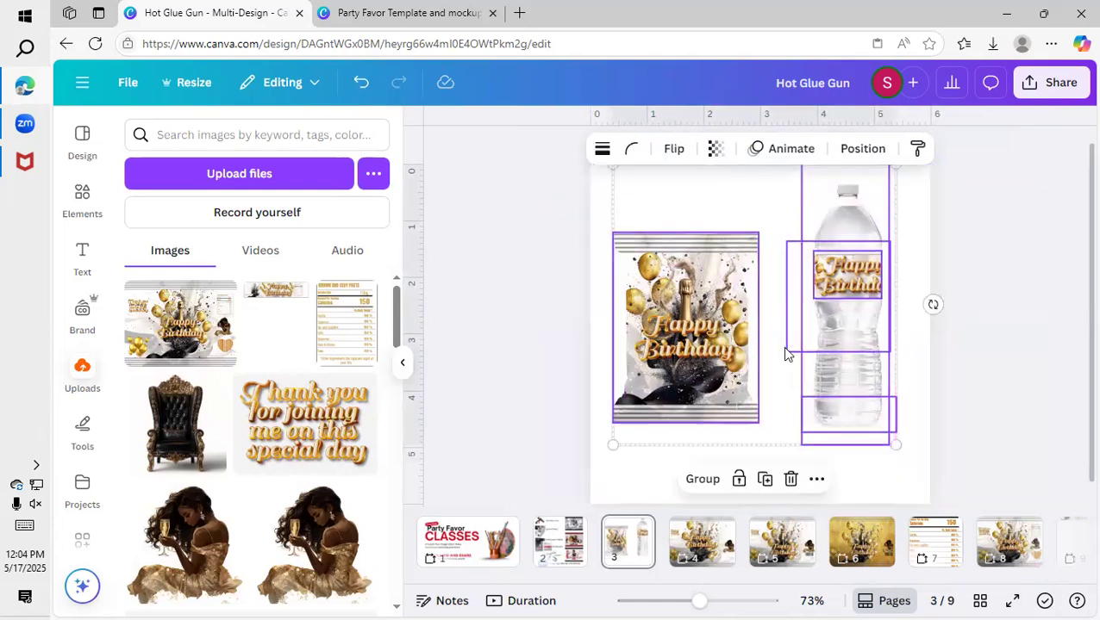
left_click(1017, 355)
left_click_drag(991, 220, 854, 448)
left_click_drag(847, 356, 834, 344)
left_click(941, 348)
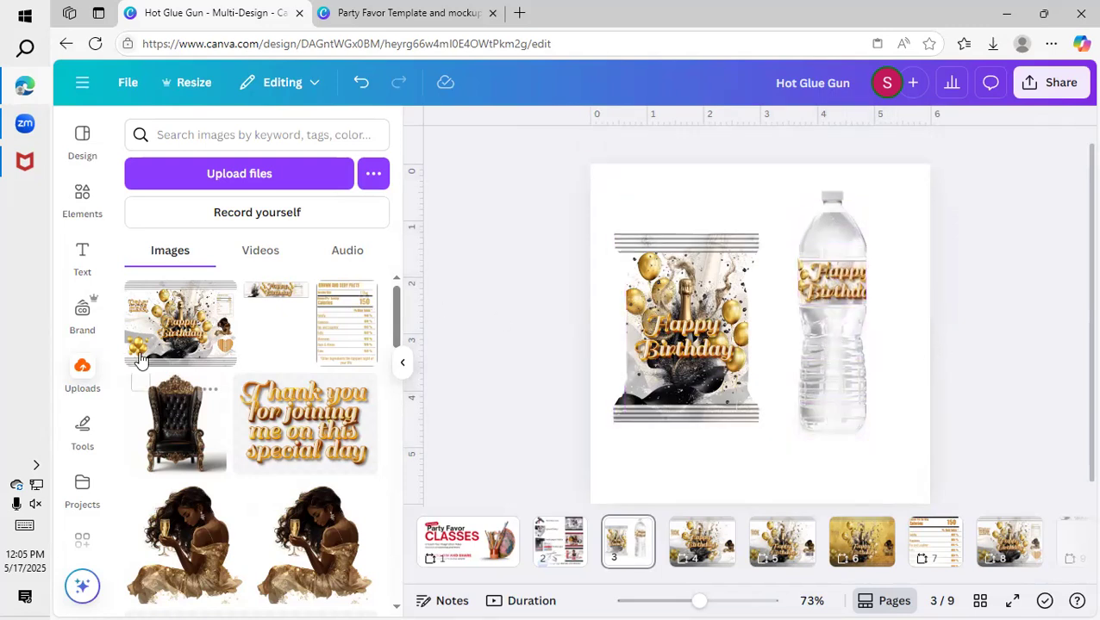
Set the uploaded wrapper image as the page background on page 3 and fade it to a transparency of 12.
left_click(180, 323)
right_click(768, 345)
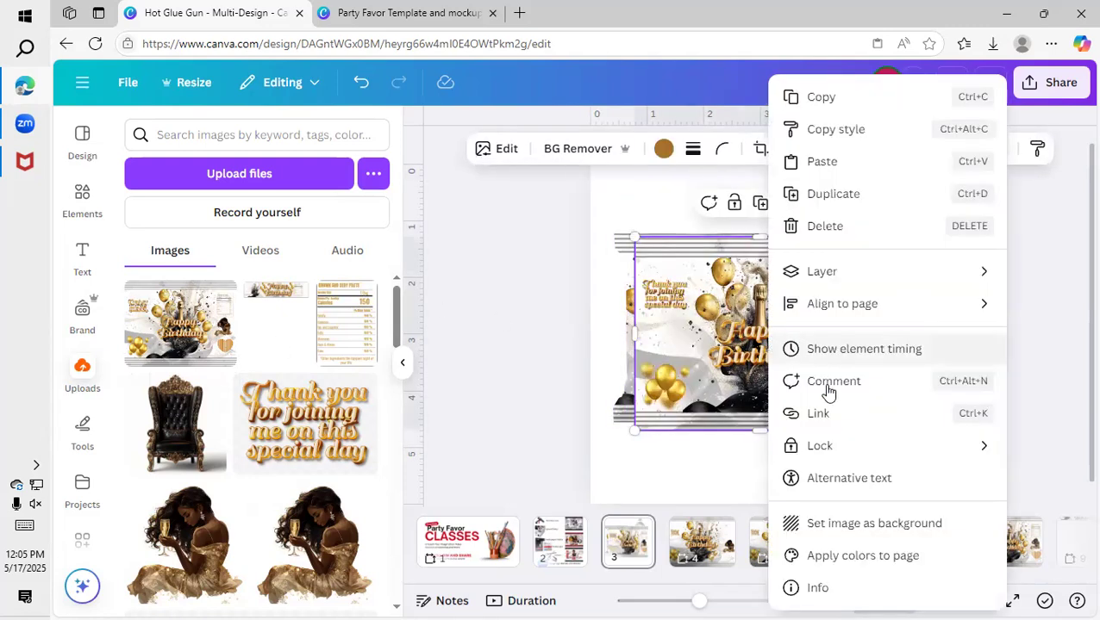
left_click(872, 523)
left_click(838, 187)
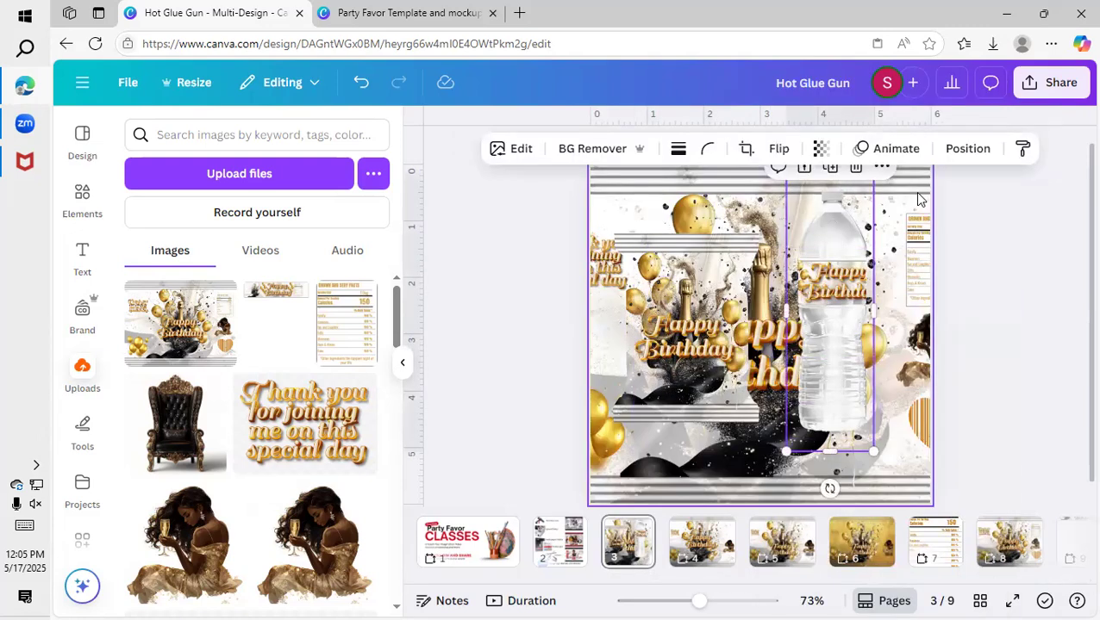
left_click(841, 149)
left_click_drag(881, 216, 774, 273)
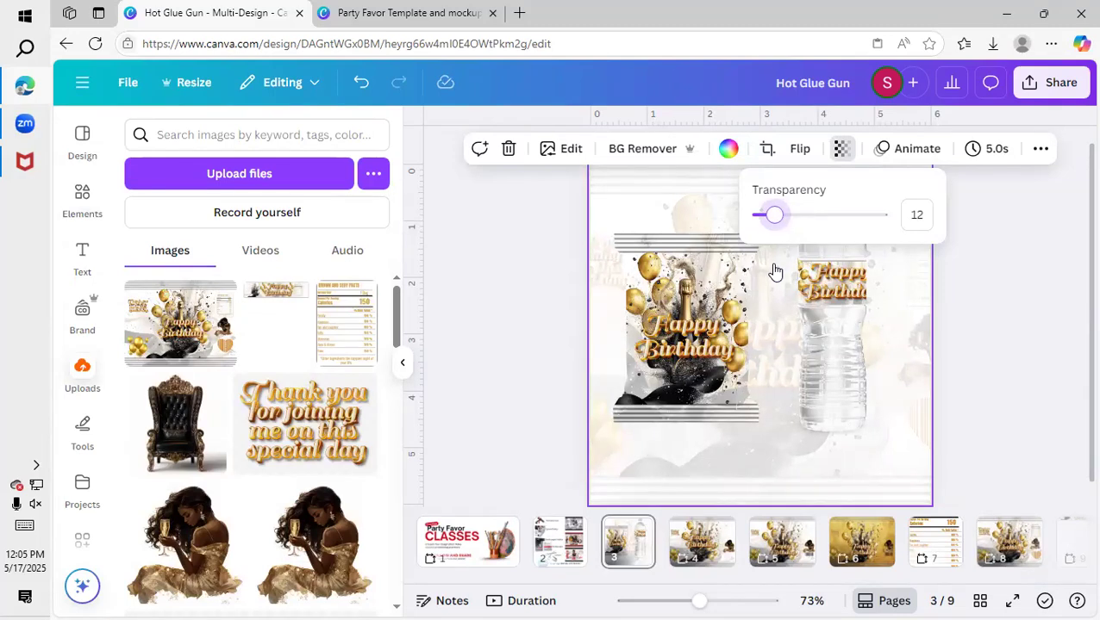
Add a square shape, color it black, and stretch it into a full-width bar along the page's bottom edge.
left_click(71, 209)
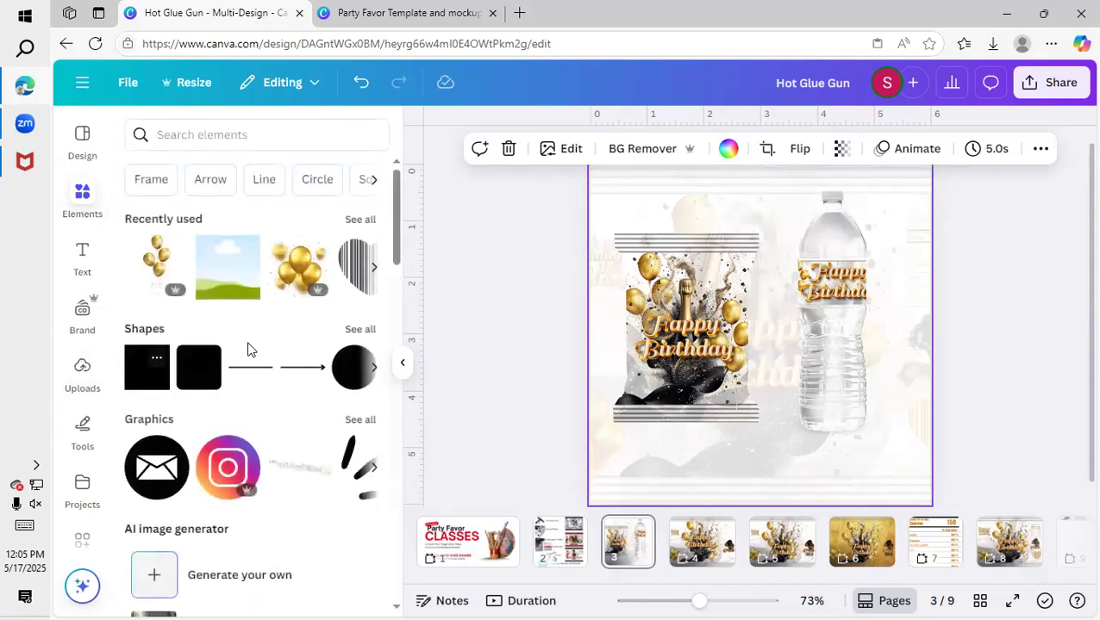
left_click(199, 367)
left_click(528, 148)
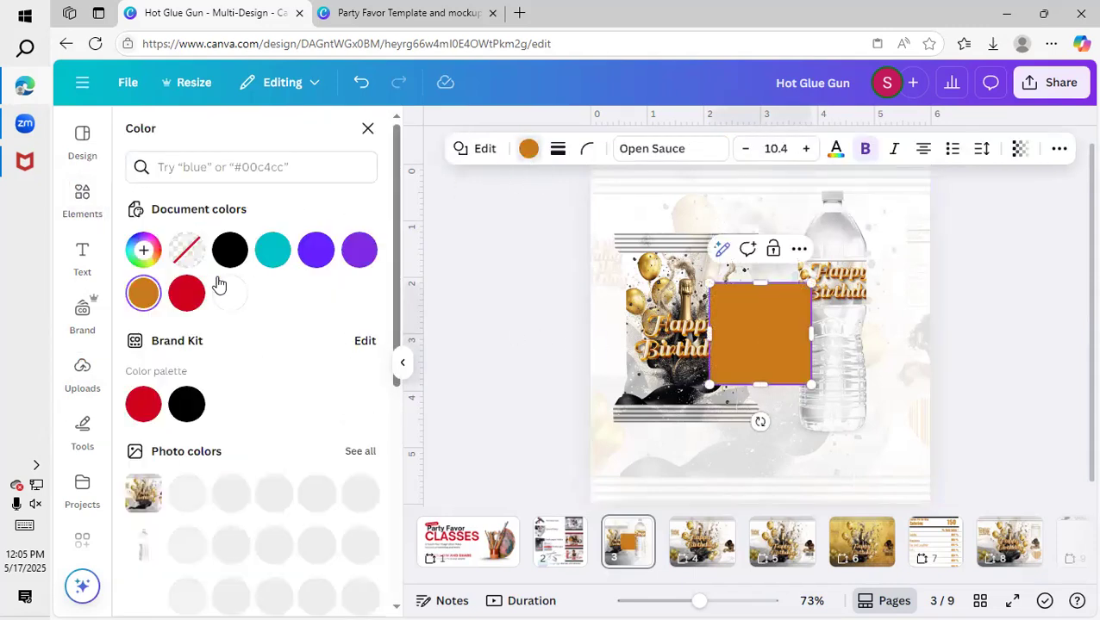
left_click(229, 250)
left_click_drag(754, 327, 603, 514)
scroll(701, 457, "down", 1)
left_click_drag(664, 481, 935, 425)
scroll(935, 426, "up", 1)
left_click_drag(752, 455, 796, 481)
left_click_drag(712, 469, 712, 469)
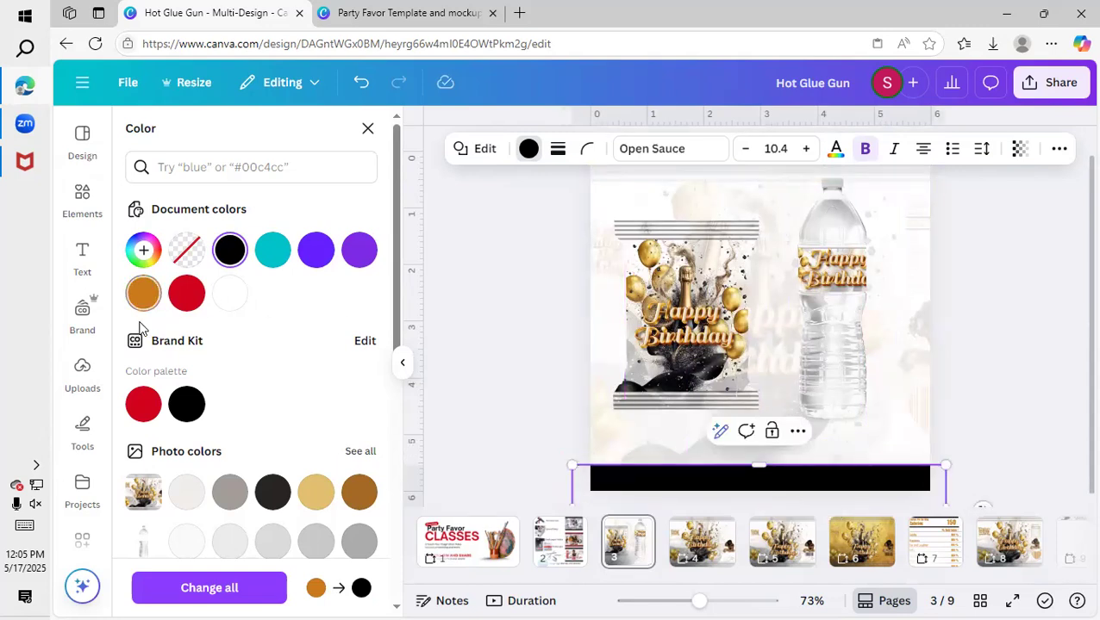
Add a heading to the page that reads "Party Favors".
left_click(82, 258)
left_click(221, 355)
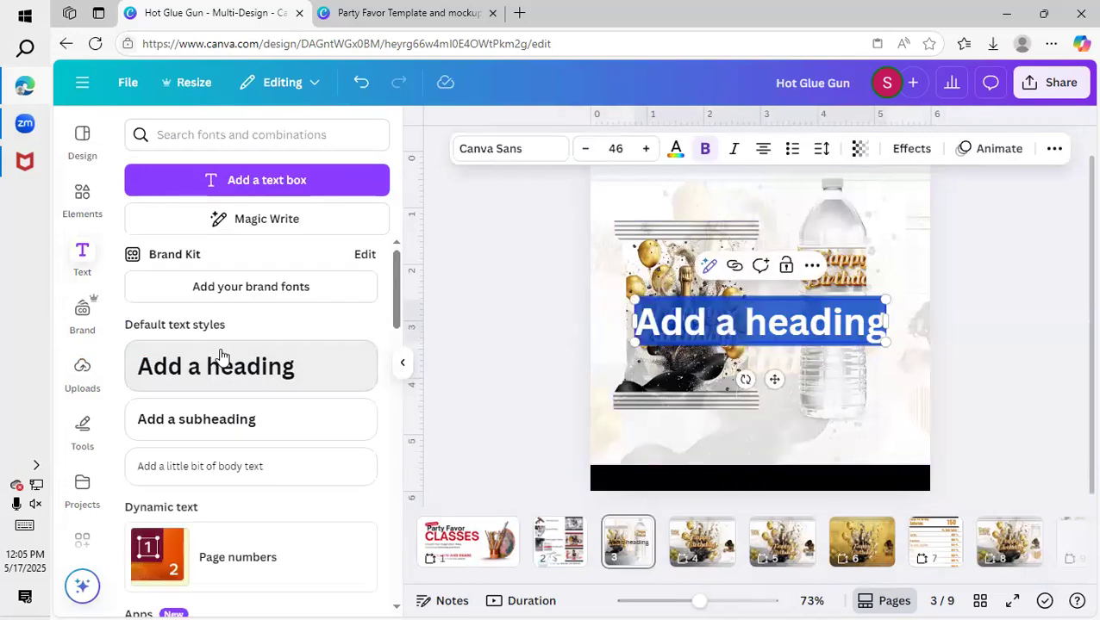
type("Part")
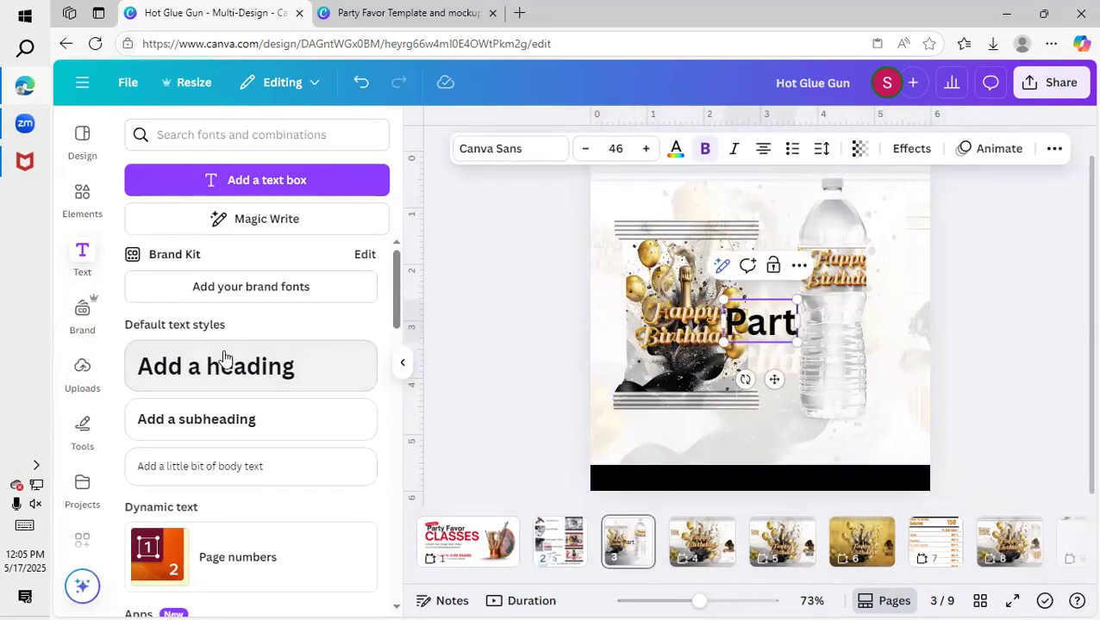
type("y Favord")
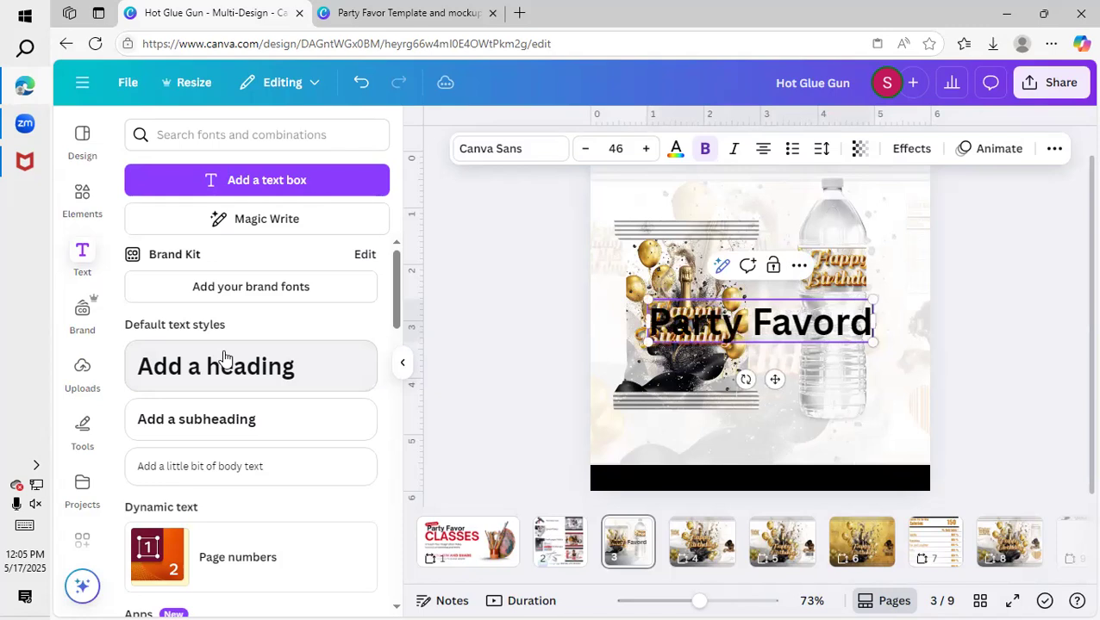
key("BackSpace")
type("s")
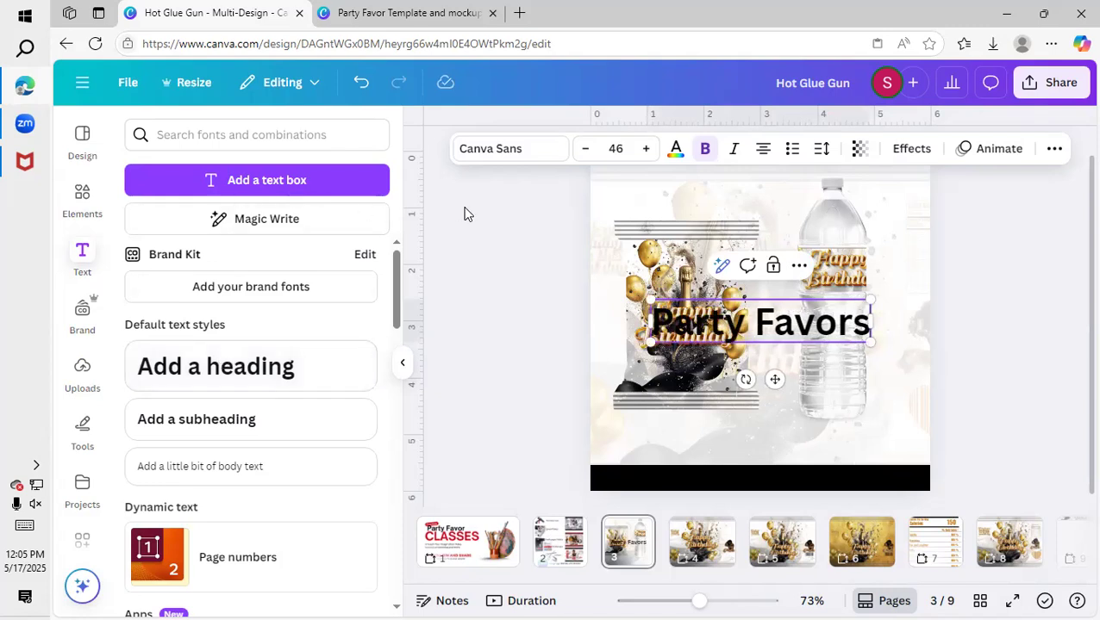
Color the "Party Favors" heading white, reduce it to size 33, and center it on the black bar.
left_click(675, 150)
left_click(182, 300)
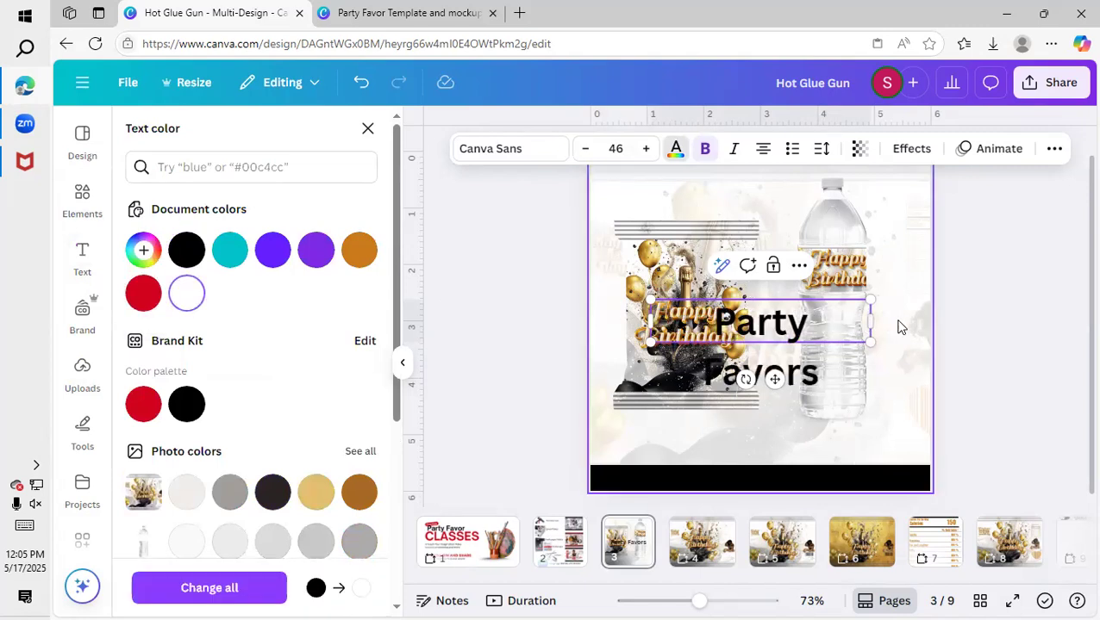
triple_click(759, 331)
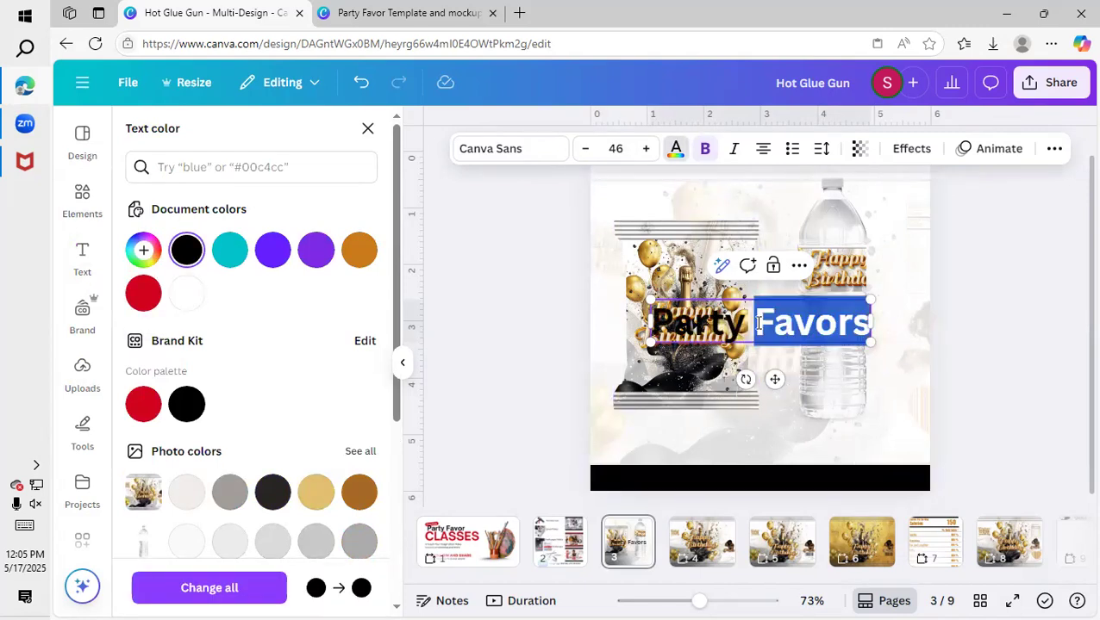
left_click(188, 291)
left_click(548, 370)
left_click_drag(758, 334, 752, 480)
left_click_drag(869, 448, 815, 473)
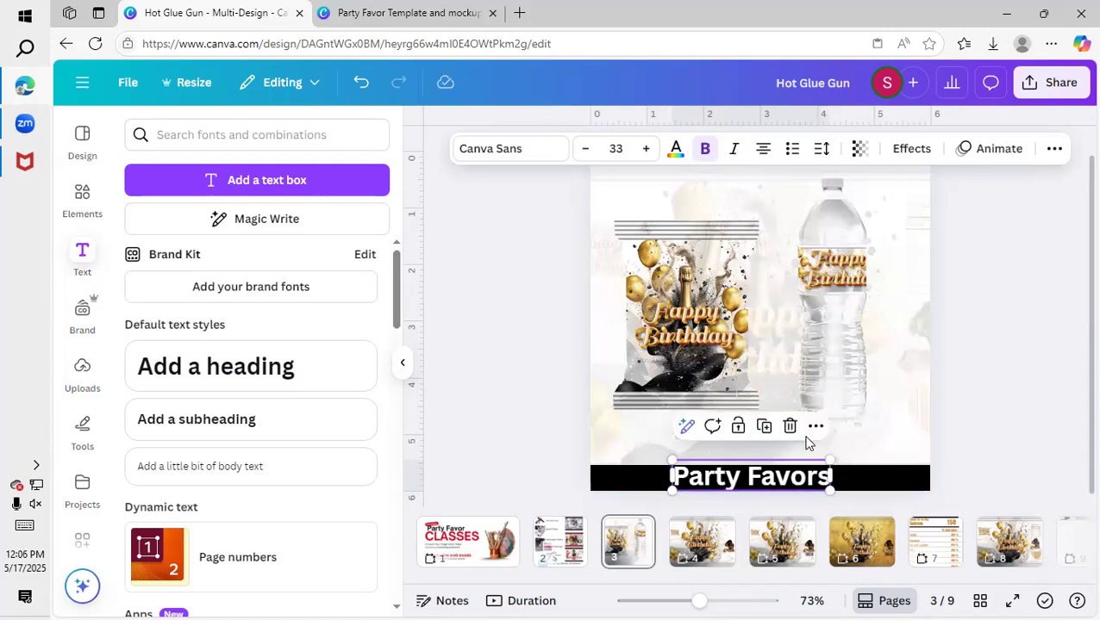
scroll(711, 251, "up", 1)
scroll(712, 255, "up", 1)
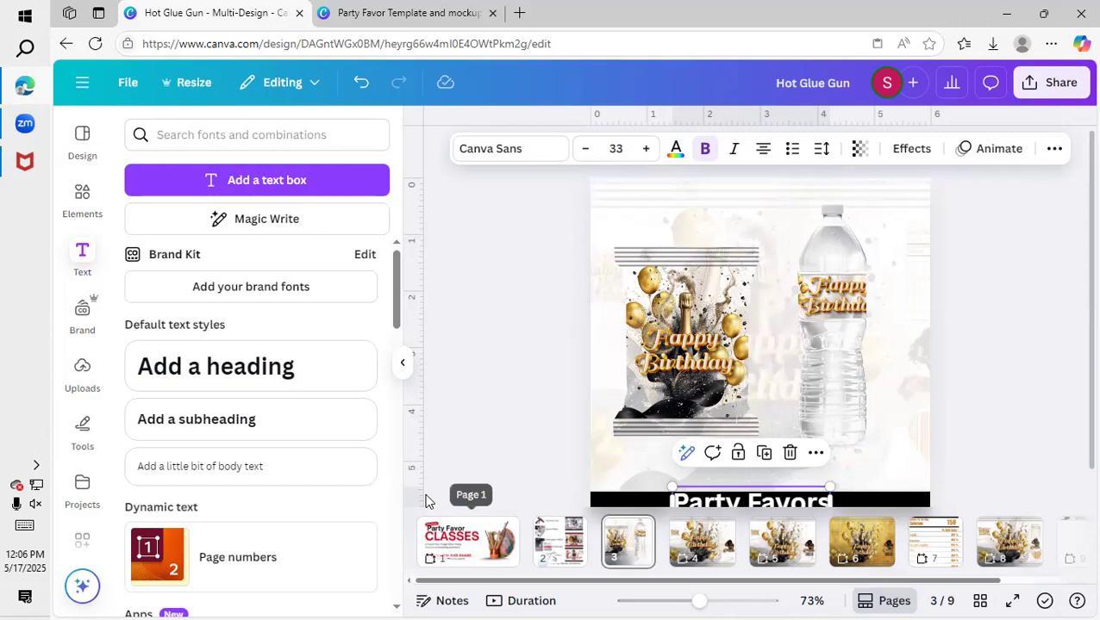
scroll(894, 363, "up", 1)
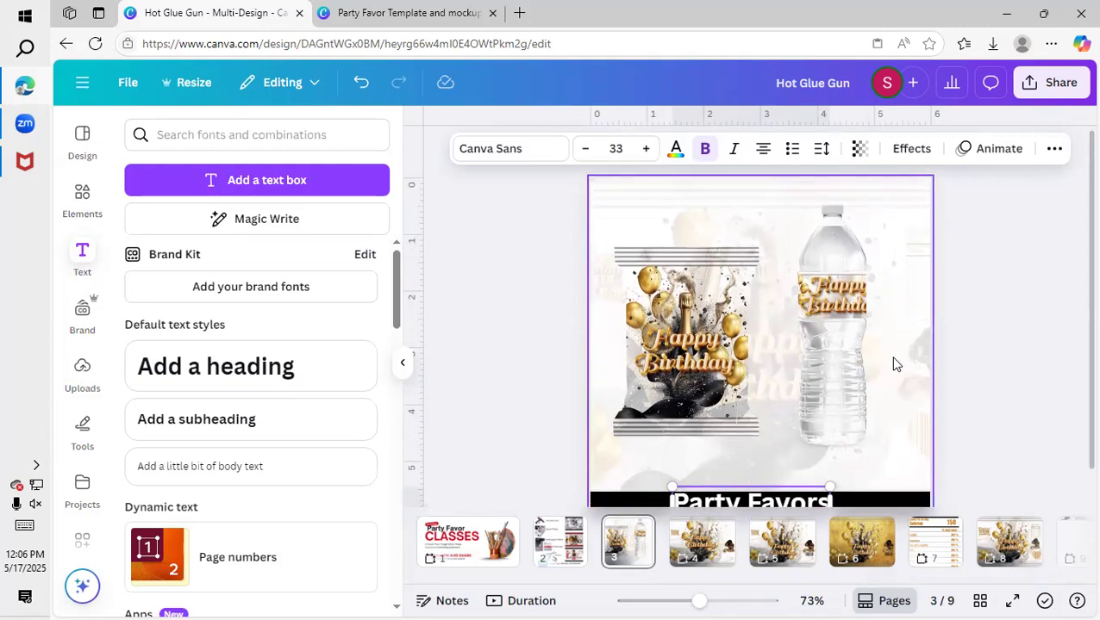